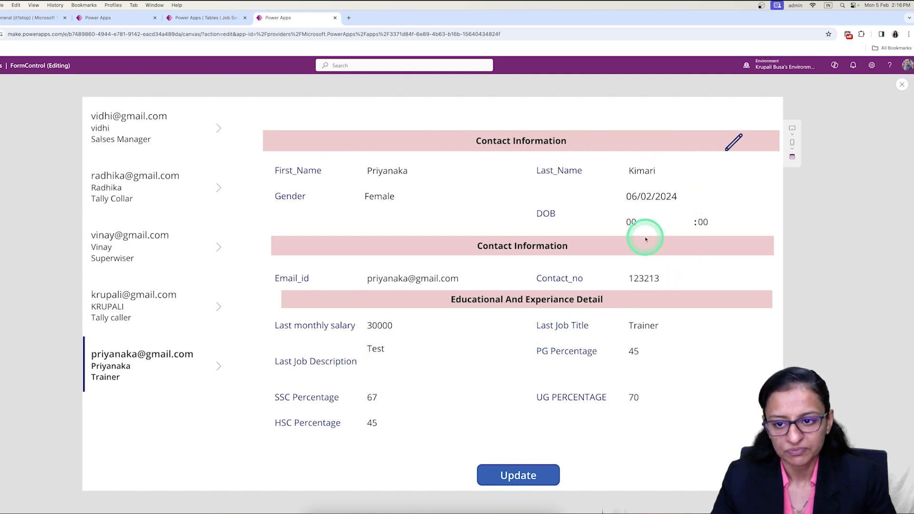
Switch the selected job seeker's record to edit mode, set HSC Percentage to 60 and submit the update.
click(729, 148)
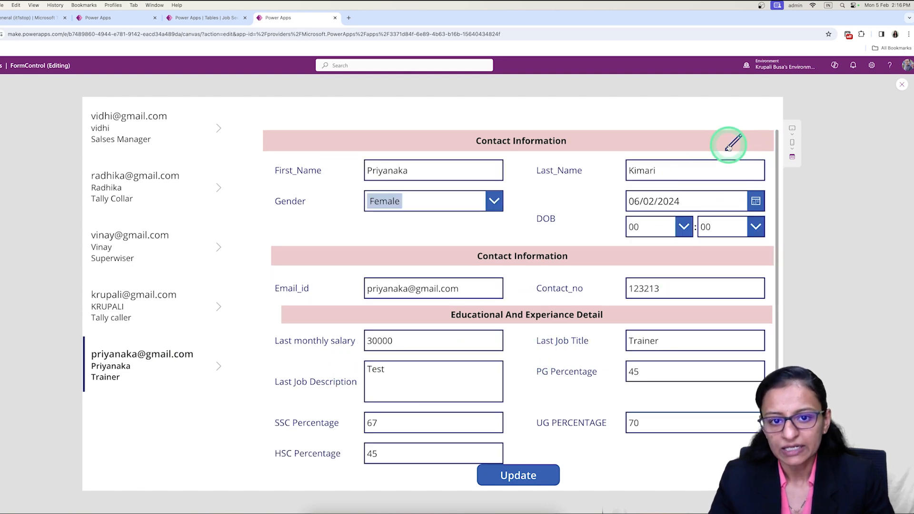
scroll(429, 358, down, 1)
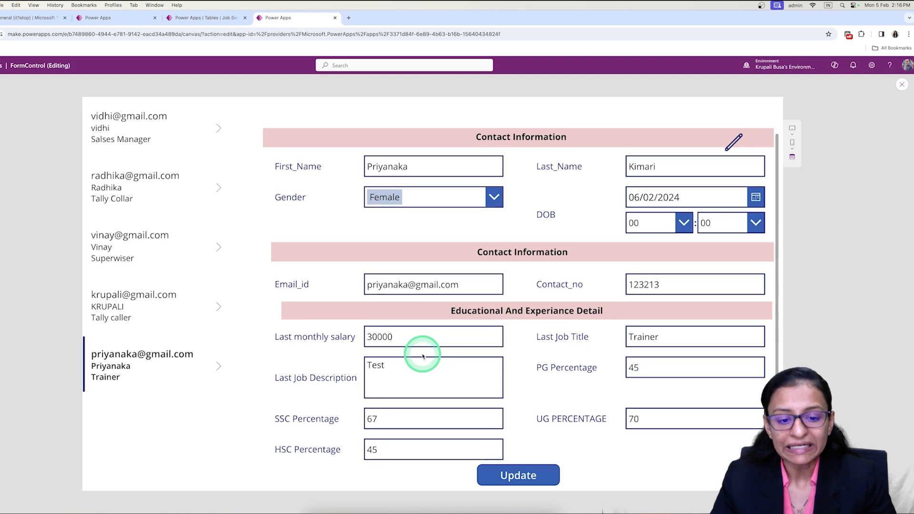
click(423, 424)
double_click(370, 449)
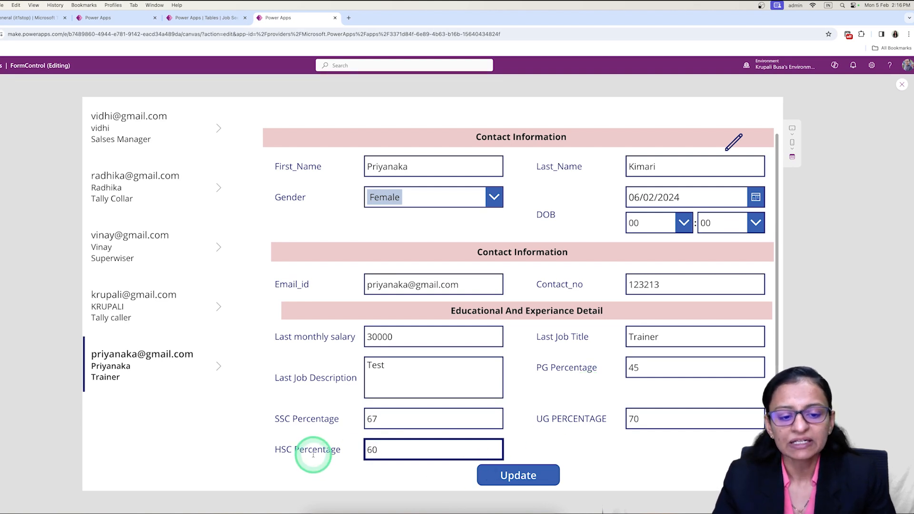
click(515, 475)
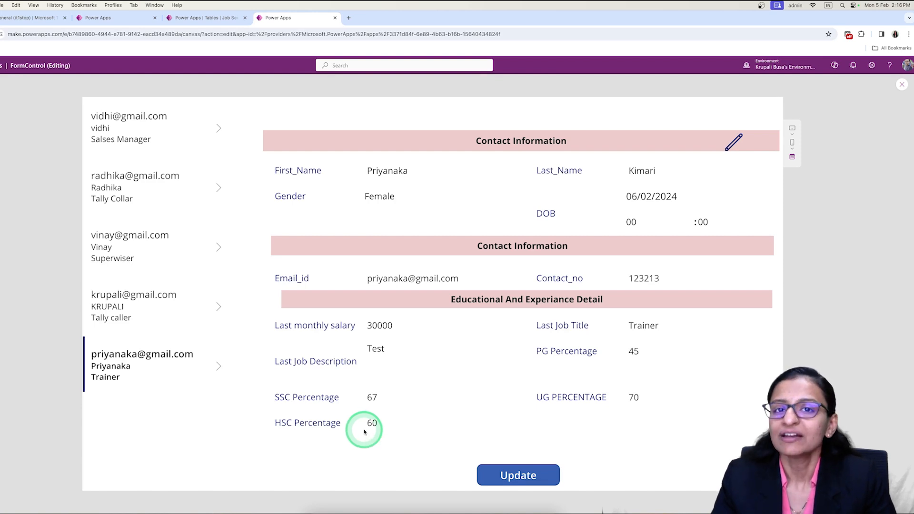
Leave the preview and examine the FromControl Demo app's data source and the columns of the Job Seeker Information table.
click(903, 85)
click(116, 19)
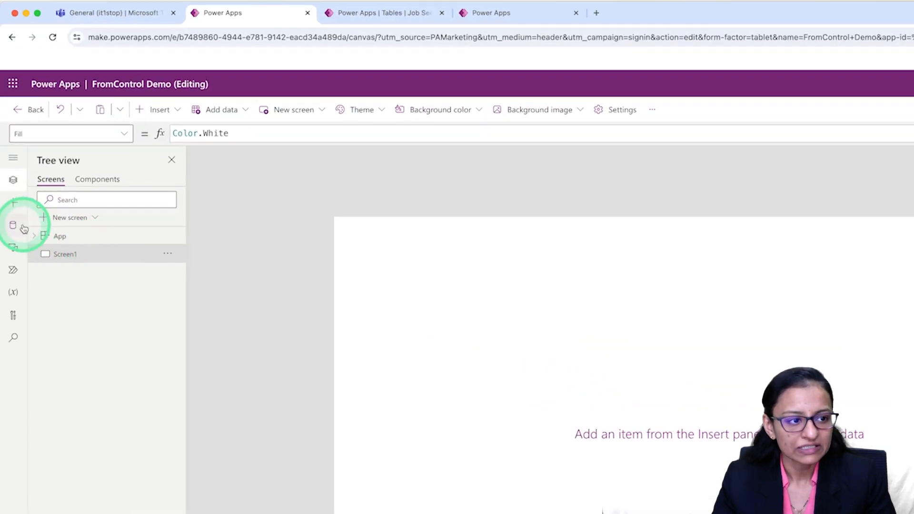
click(15, 226)
mouse_move(98, 229)
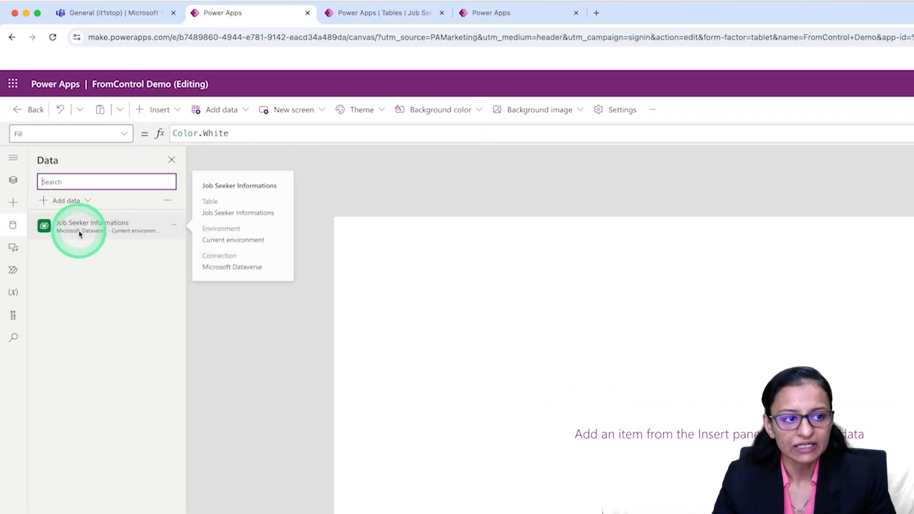
click(387, 17)
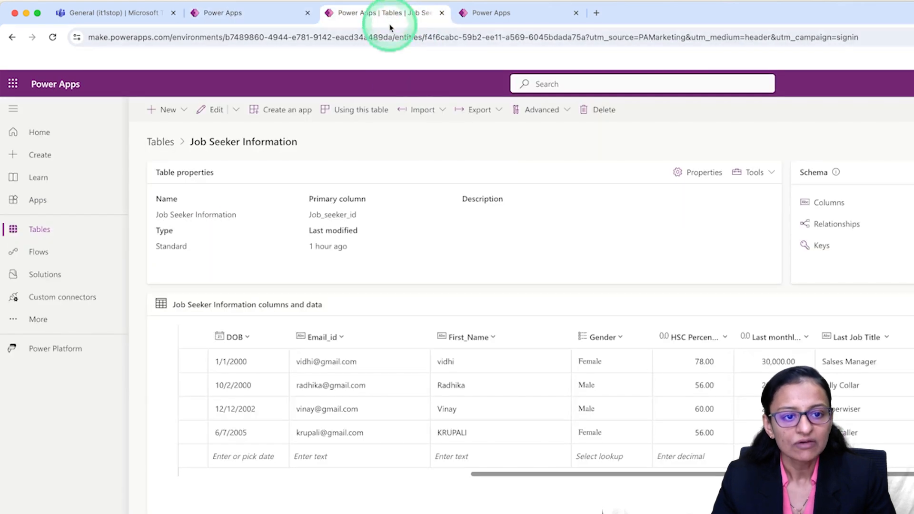
drag(476, 474, 627, 483)
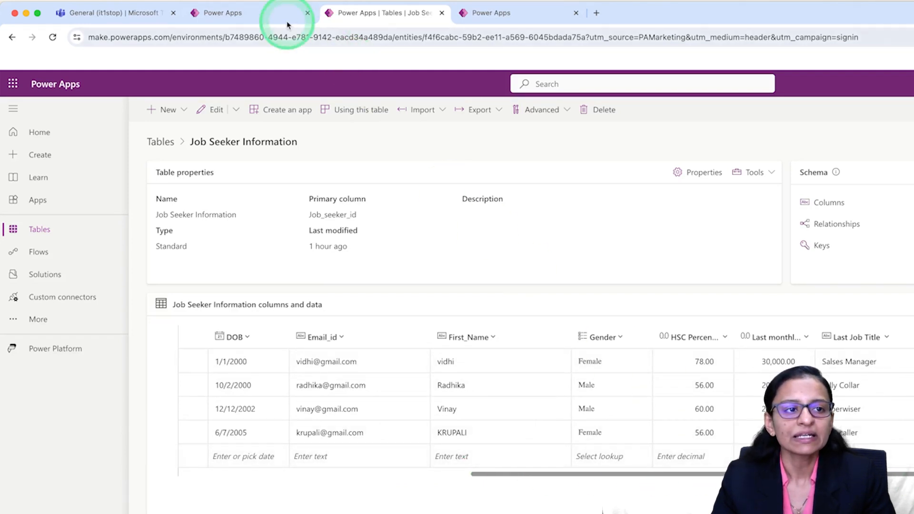
click(269, 14)
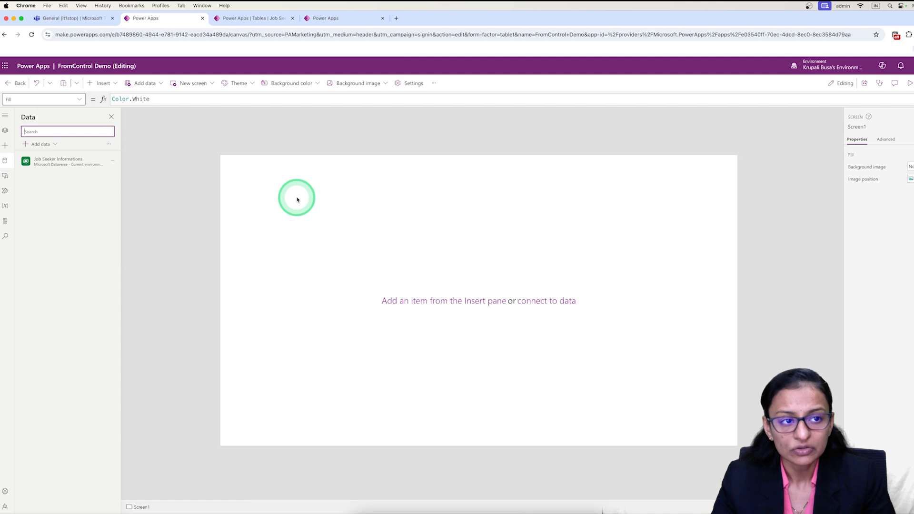
Insert an edit form on the blank screen, place it at X 0, Y 5, and enlarge it to about 1030 × 761.
click(104, 84)
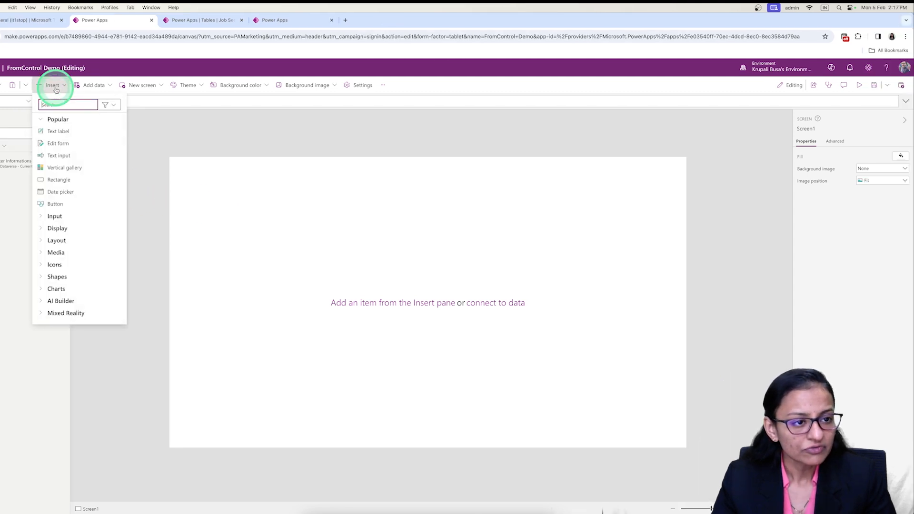
click(66, 142)
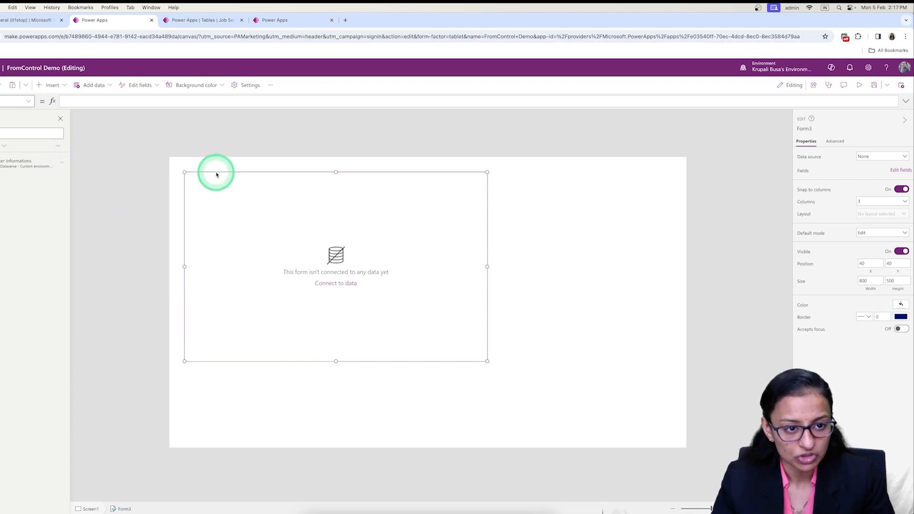
drag(211, 169, 198, 159)
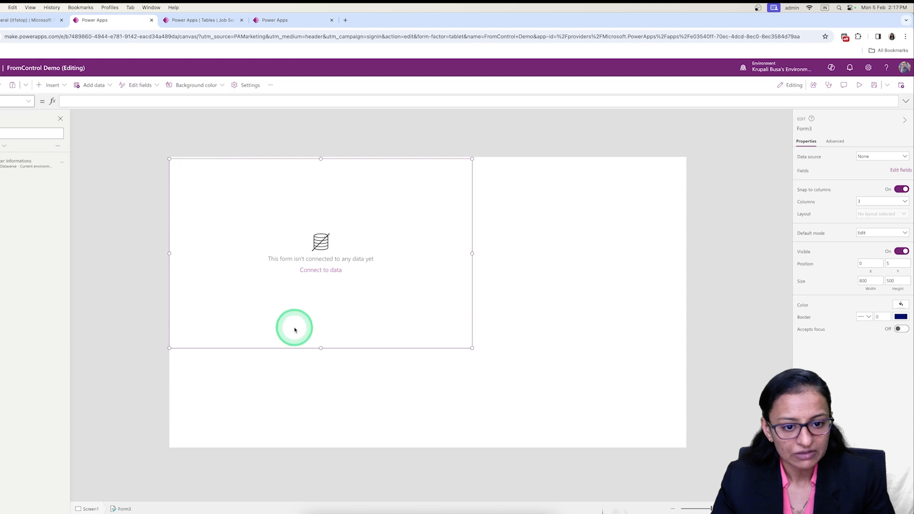
drag(322, 361, 327, 448)
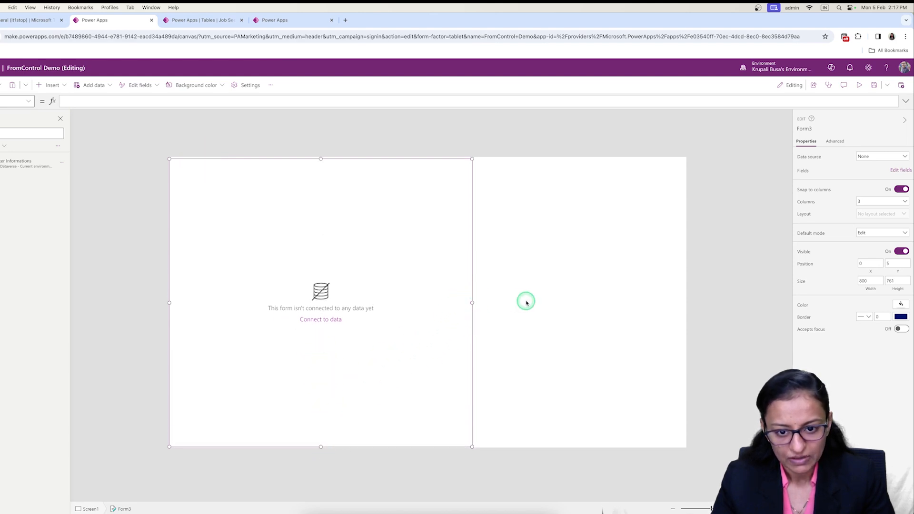
drag(518, 303, 560, 298)
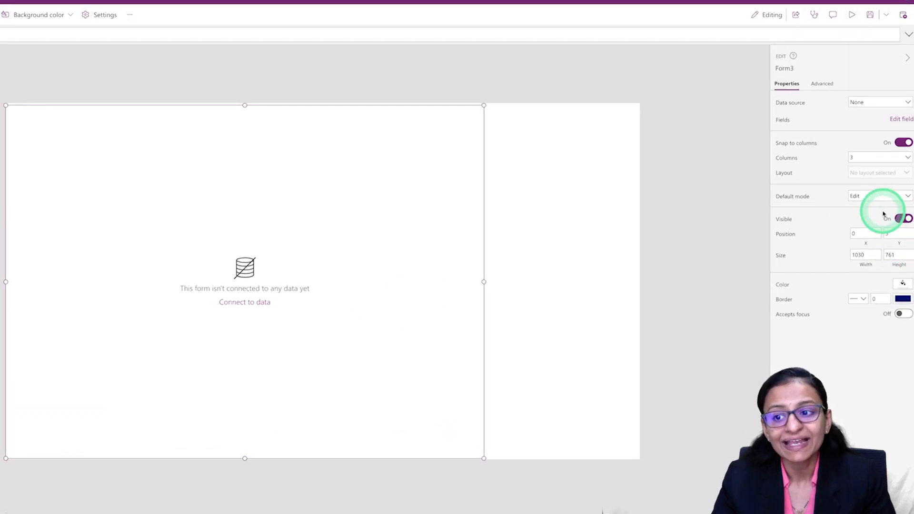
Set the form's default mode to New and preview the app briefly.
click(880, 196)
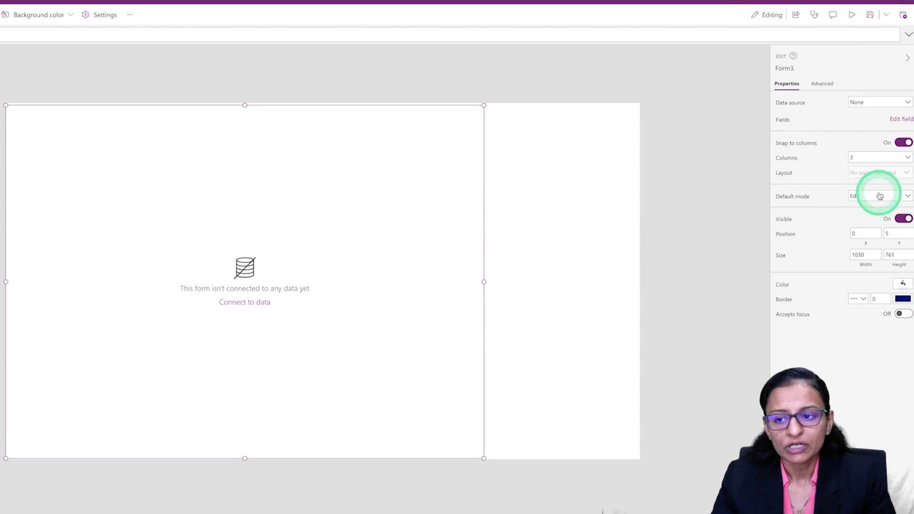
click(874, 219)
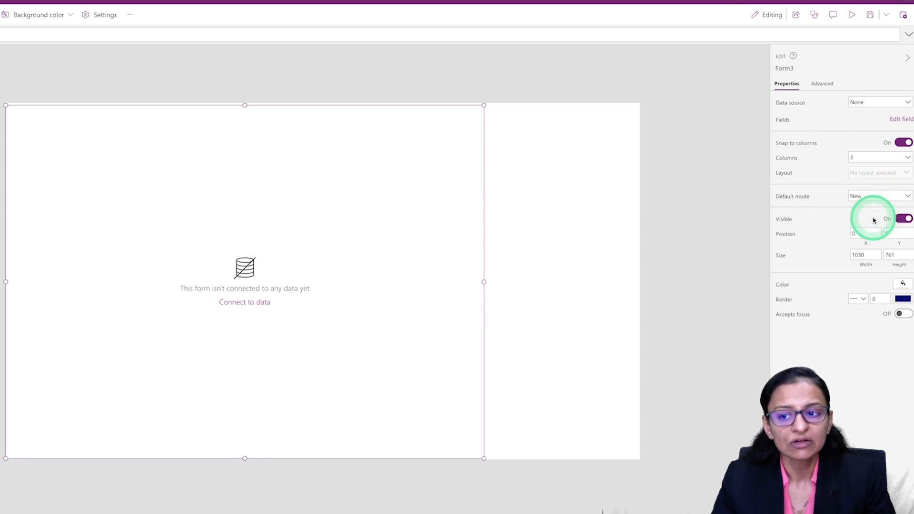
click(852, 15)
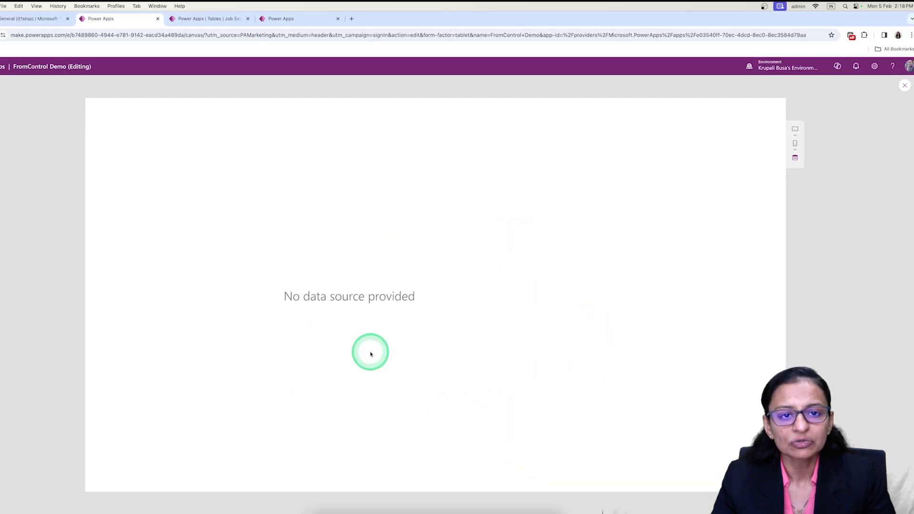
click(903, 86)
Connect the form to the Job Seeker Informations table and check its default fields in a preview.
click(415, 371)
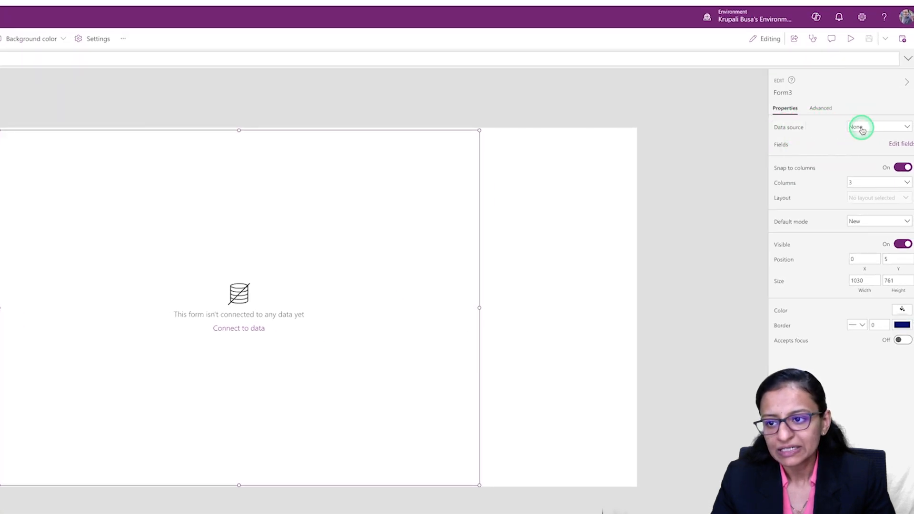
click(871, 155)
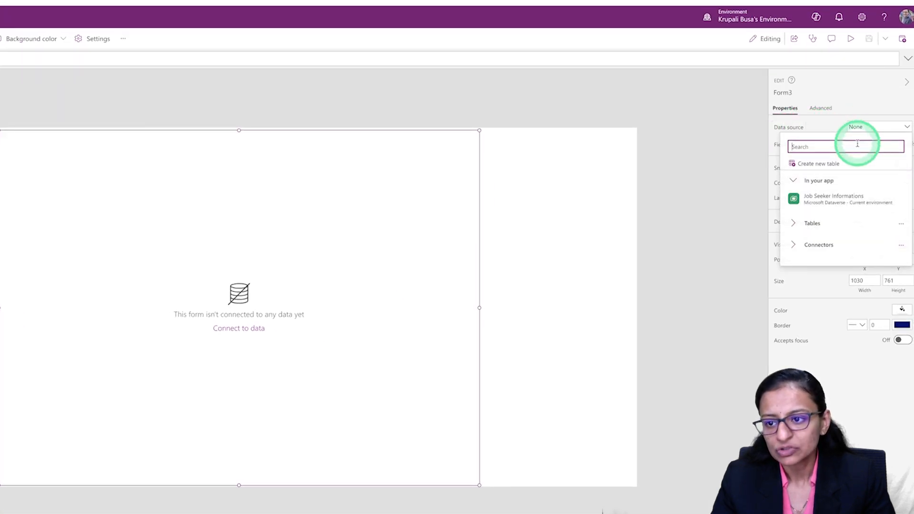
click(839, 200)
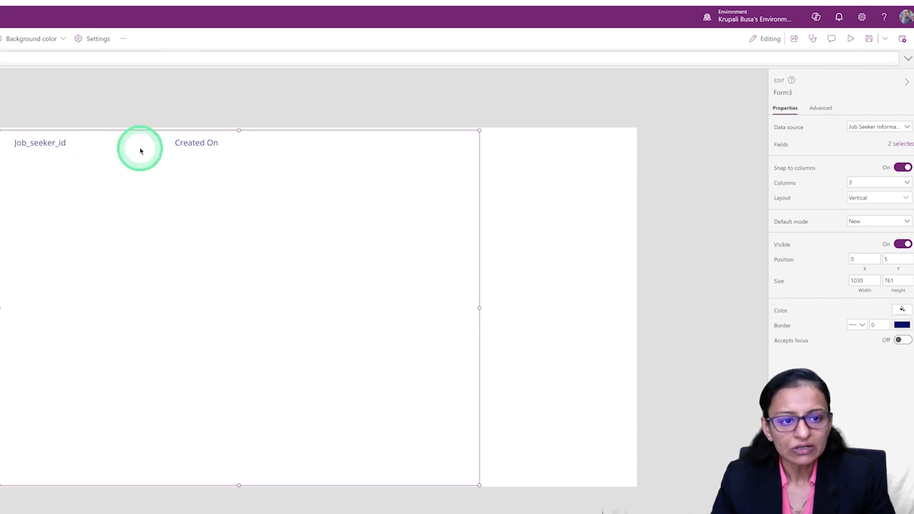
click(122, 149)
click(205, 149)
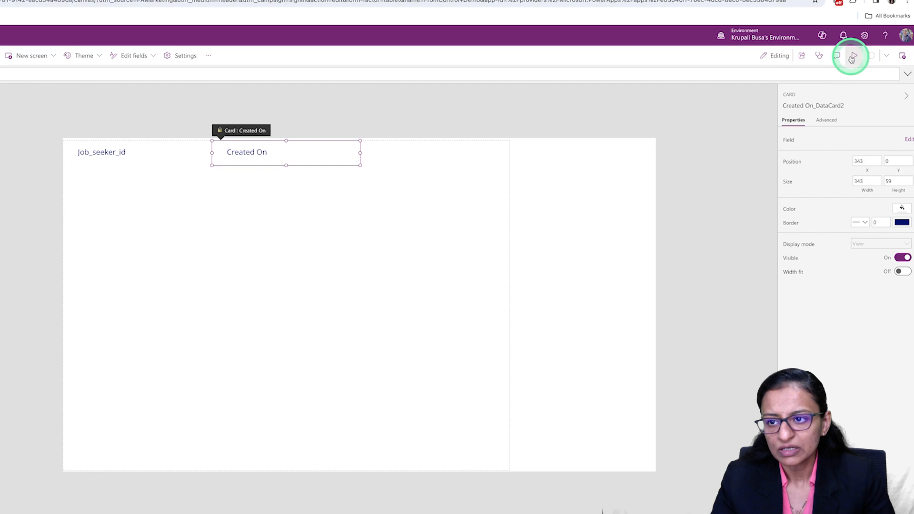
click(853, 58)
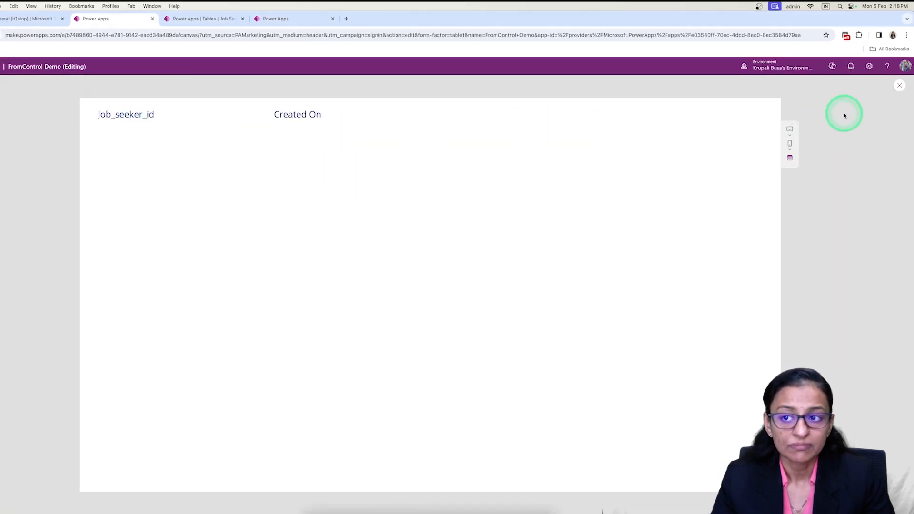
click(900, 87)
Remove the default Job_seeker_id and Created On fields from the form.
click(372, 350)
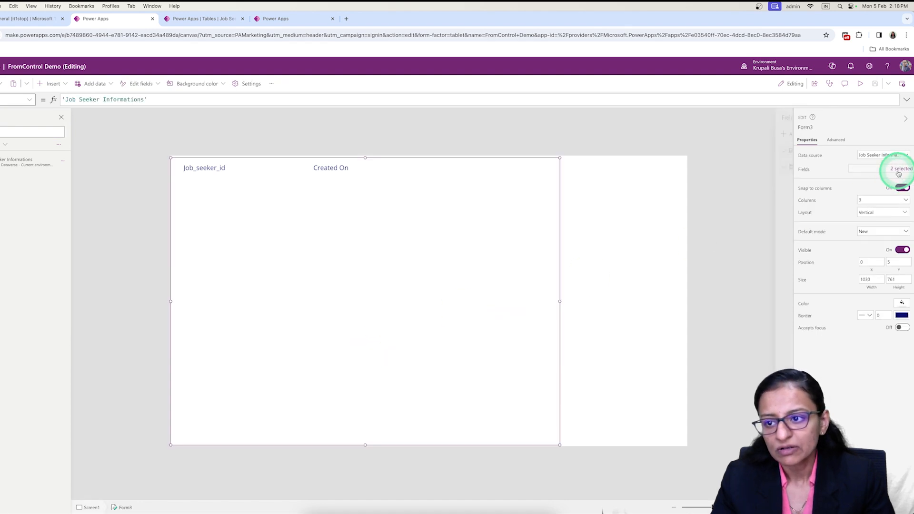
click(900, 171)
click(783, 153)
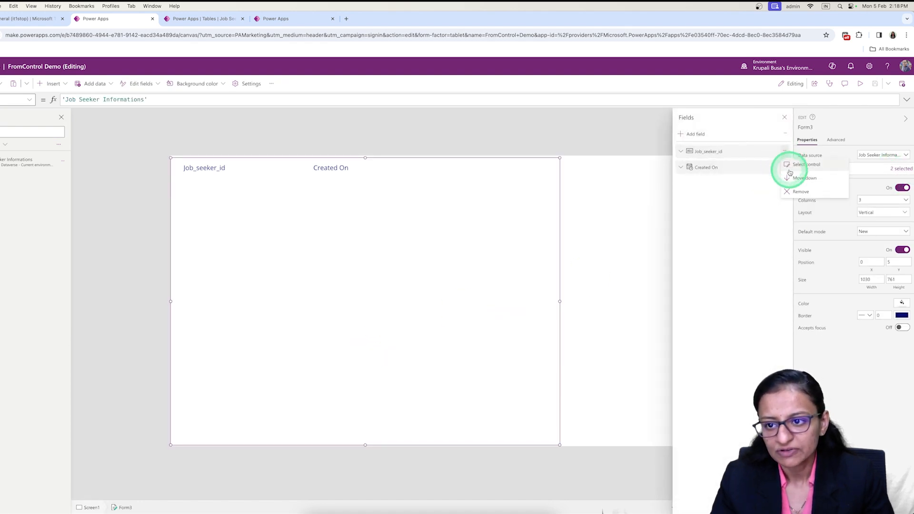
click(789, 194)
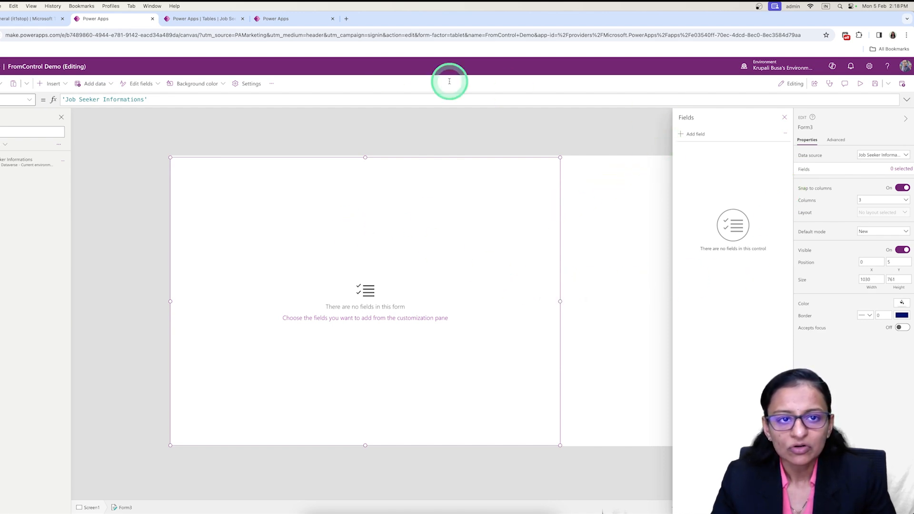
Review the form layout in the finished FormControl app and the Job Seeker Information table, and return to FromControl Demo.
click(278, 19)
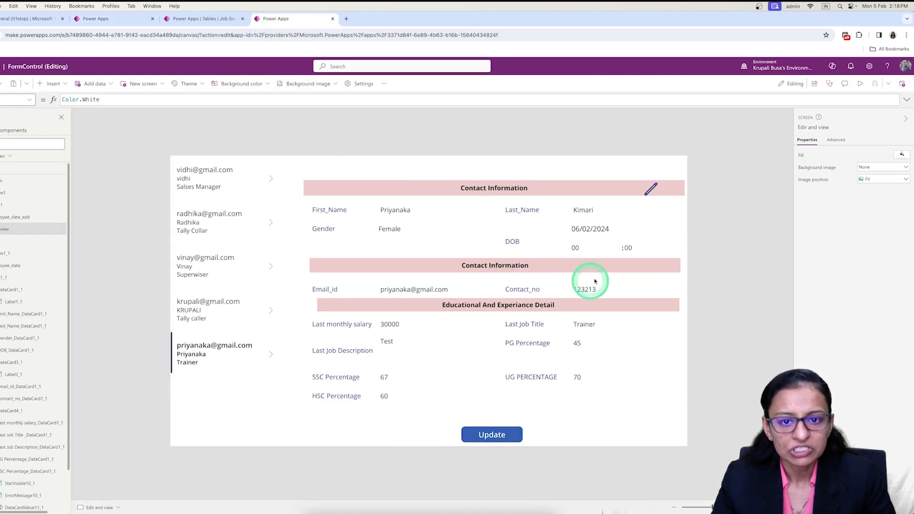
click(213, 20)
click(101, 20)
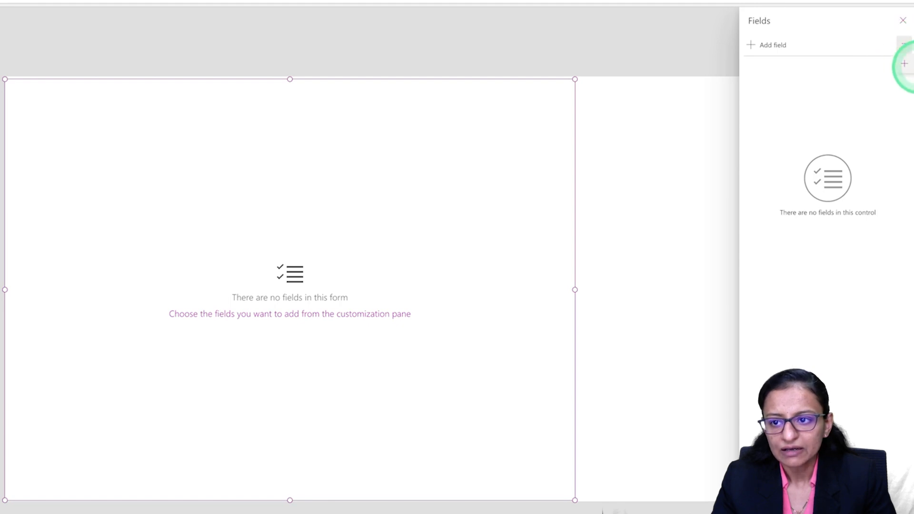
Add the First_Name and Last_Name fields to the empty form and narrow the form to a width of about 848.
click(756, 49)
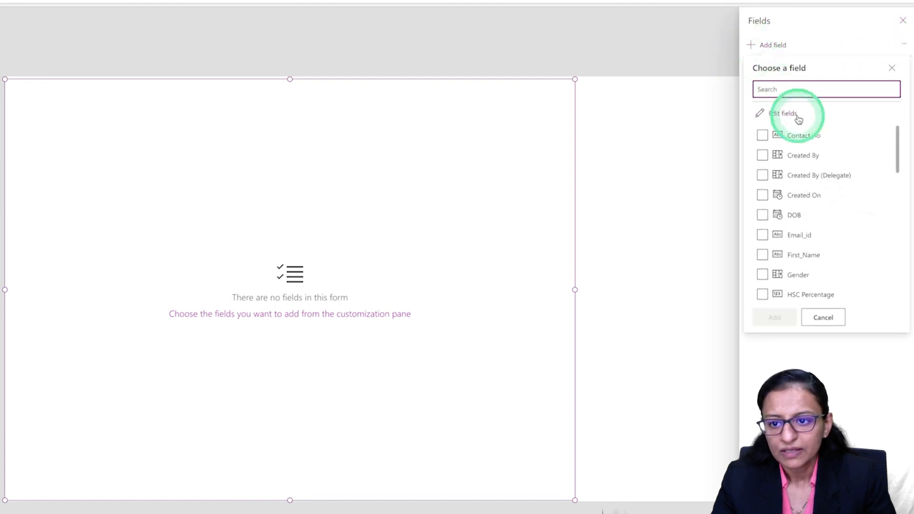
scroll(814, 210, down, 3)
scroll(805, 183, up, 2)
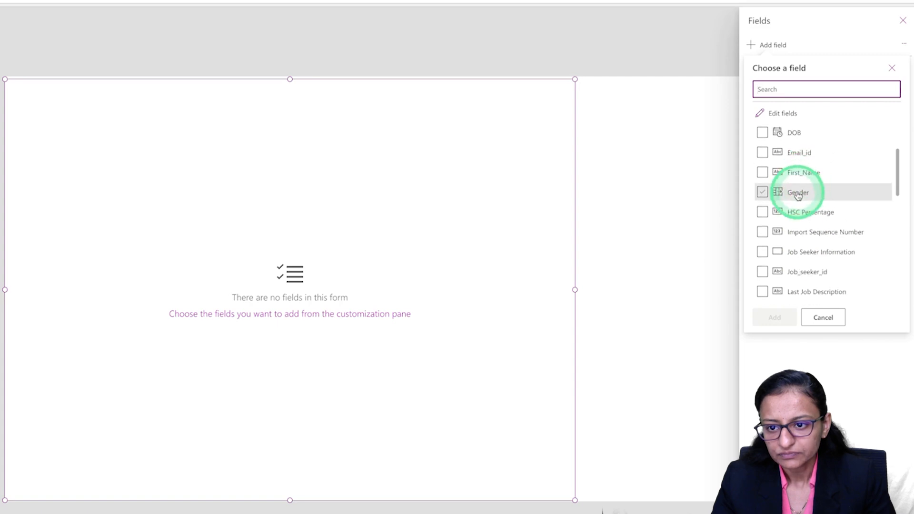
click(763, 179)
click(781, 89)
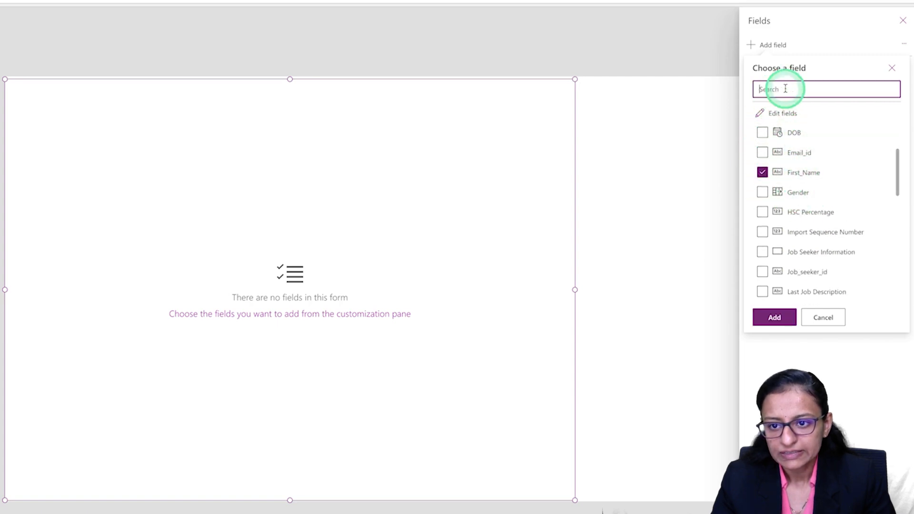
text(last)
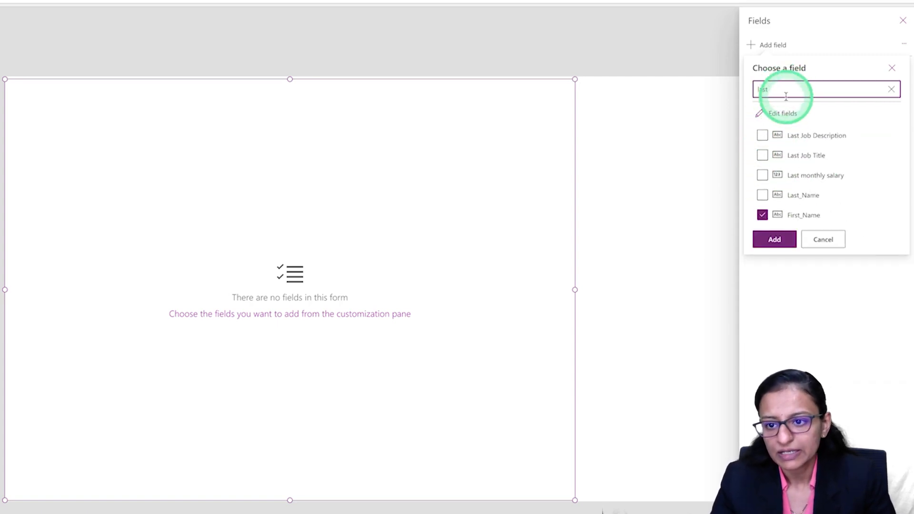
click(763, 196)
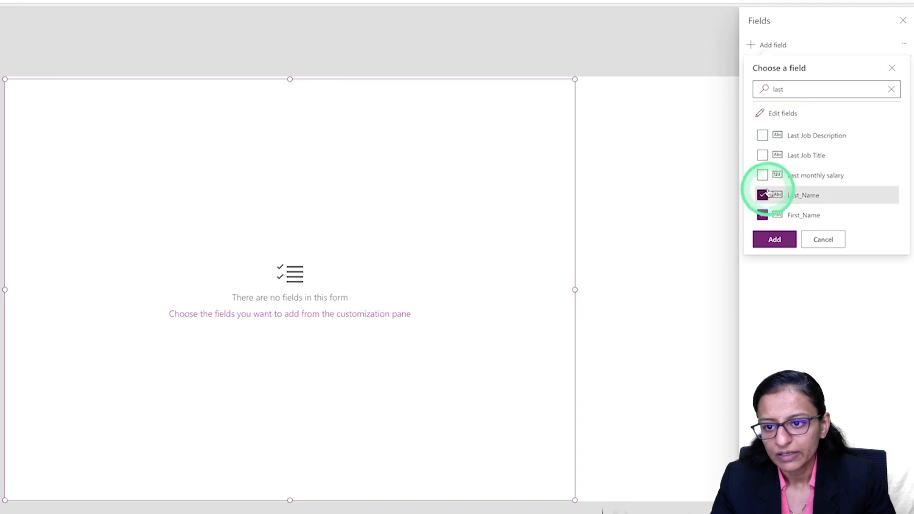
click(775, 240)
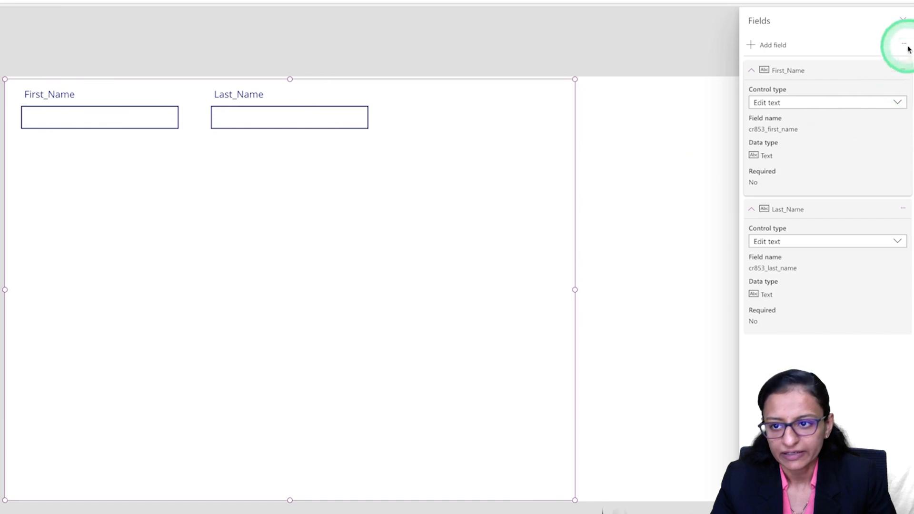
click(903, 20)
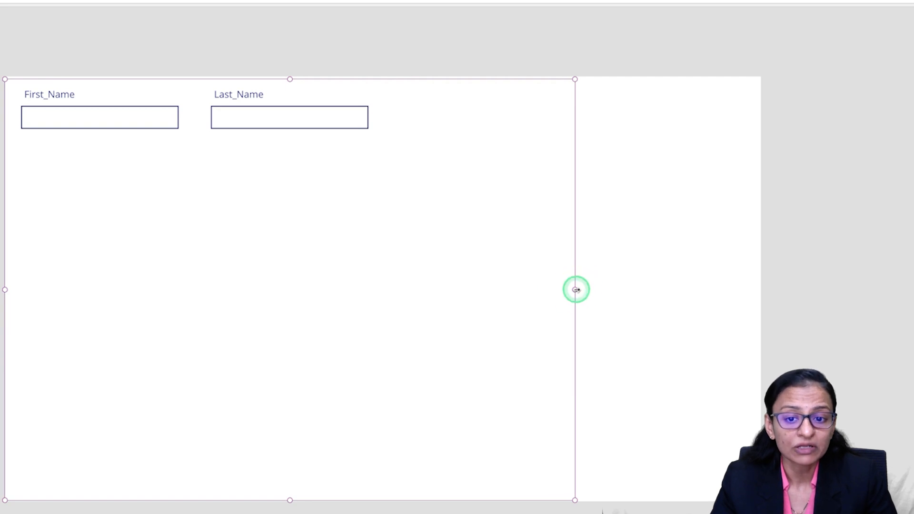
drag(573, 291, 475, 288)
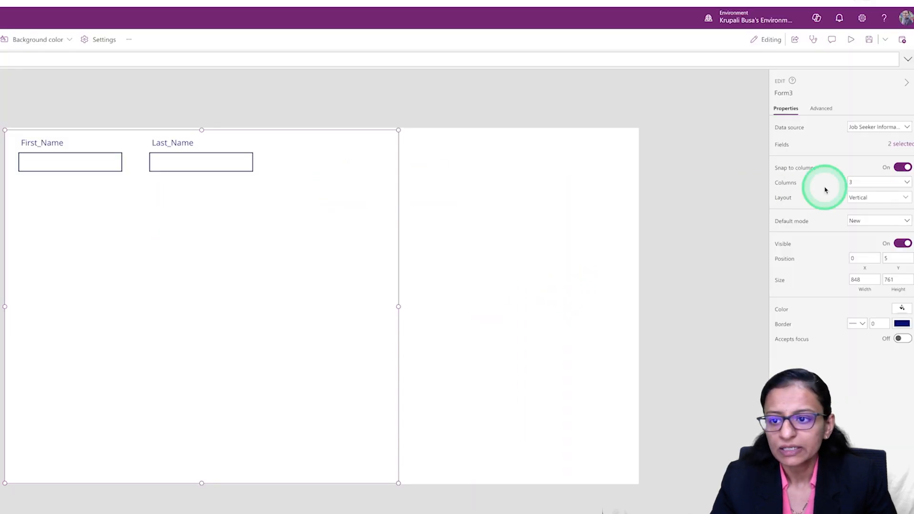
Add the Gender field from the Job Seeker Informations table to the form.
click(900, 144)
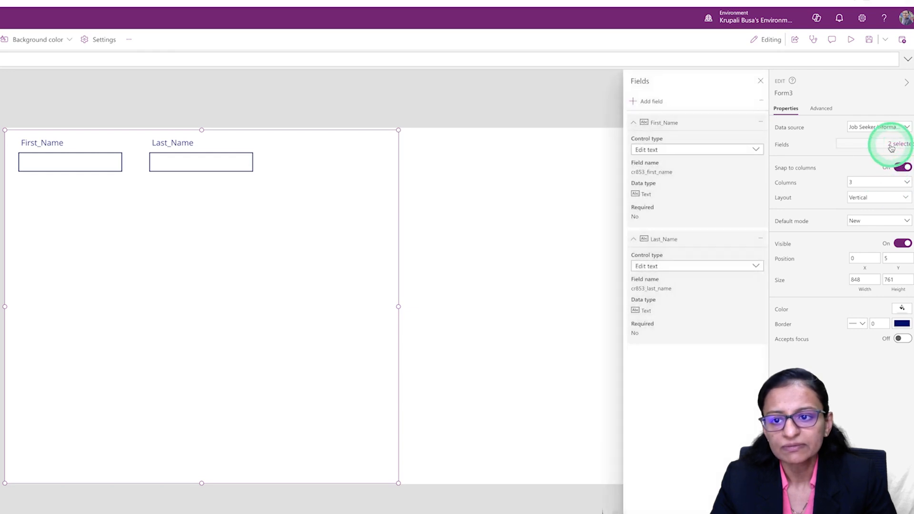
click(648, 101)
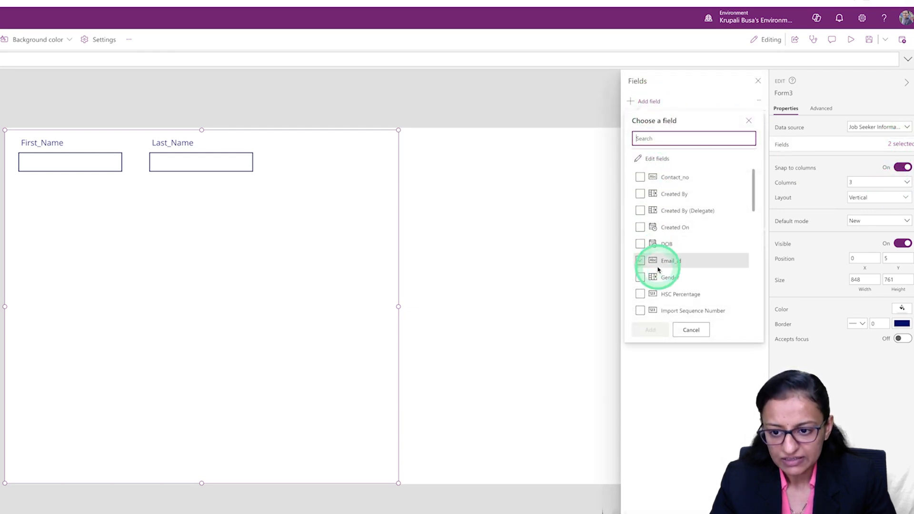
click(641, 277)
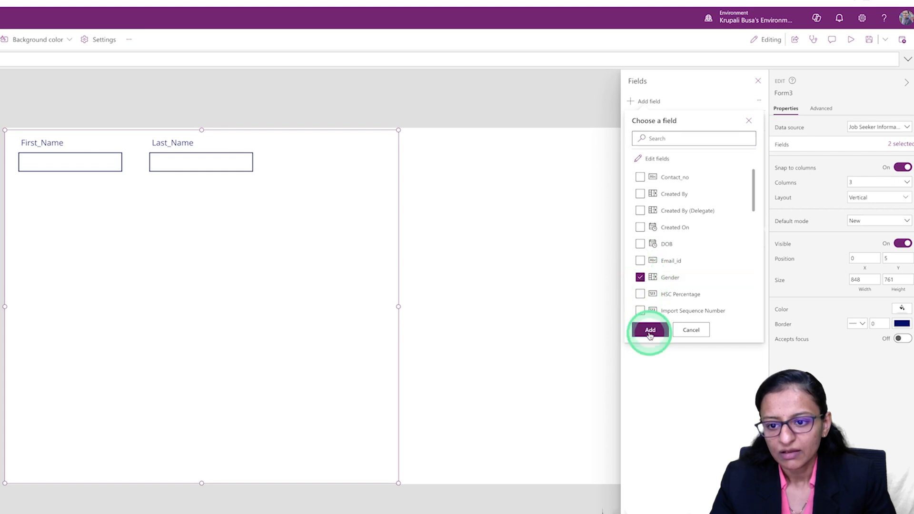
click(650, 330)
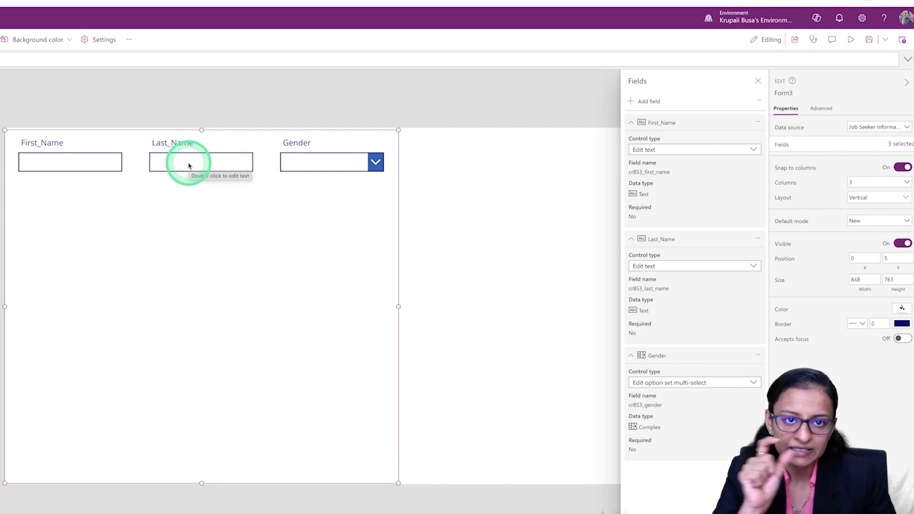
click(758, 80)
Try the form with two columns and with one column, and set it back to three columns.
click(873, 184)
click(867, 204)
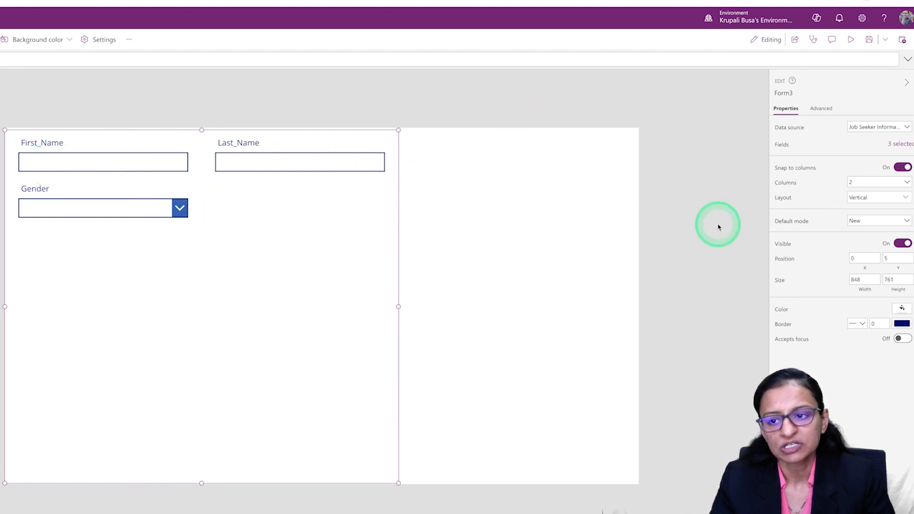
click(861, 184)
click(859, 195)
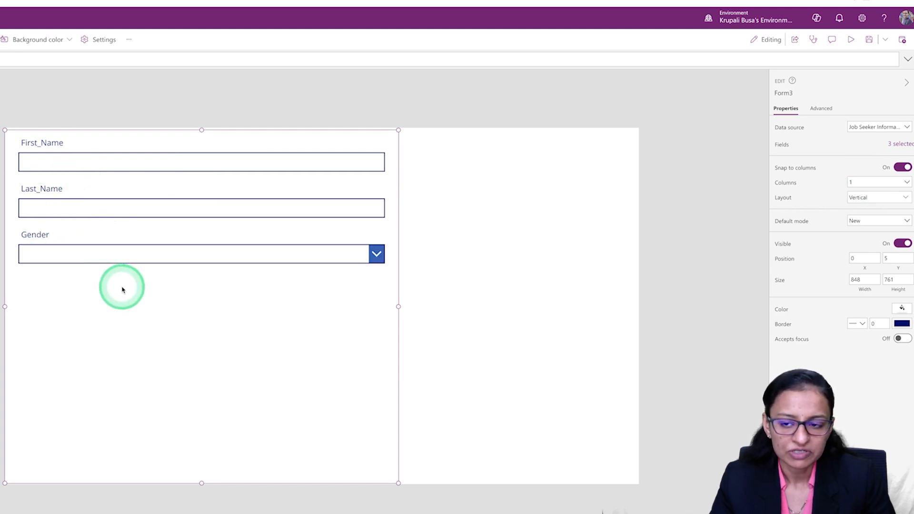
click(864, 183)
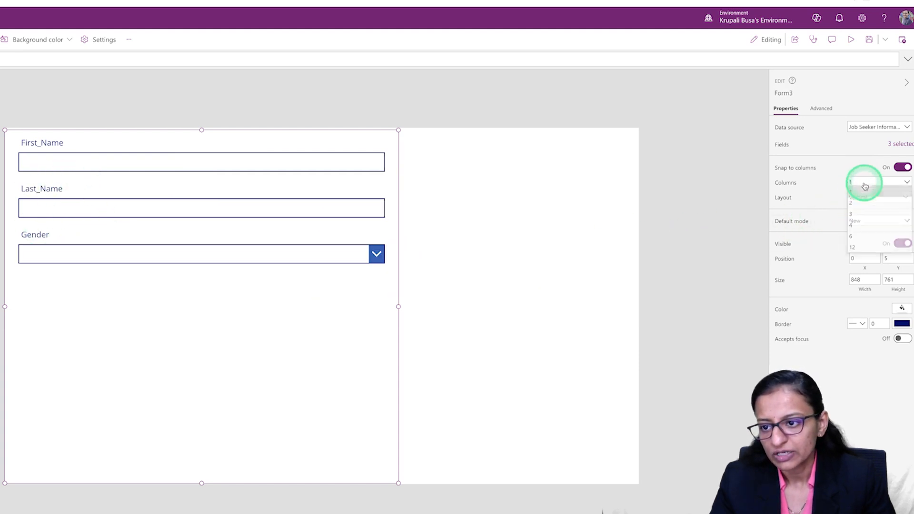
click(862, 217)
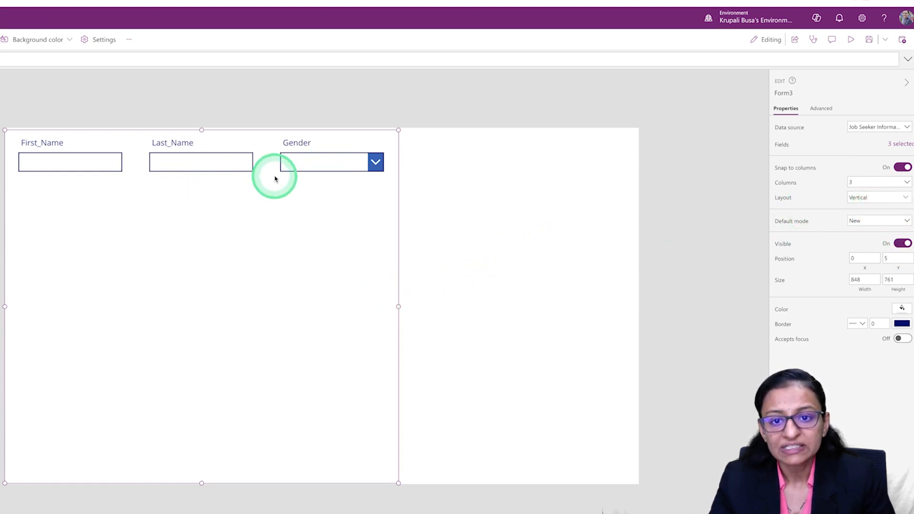
Try the horizontal layout with the form widened to about 1052, and switch back to the vertical layout.
click(853, 198)
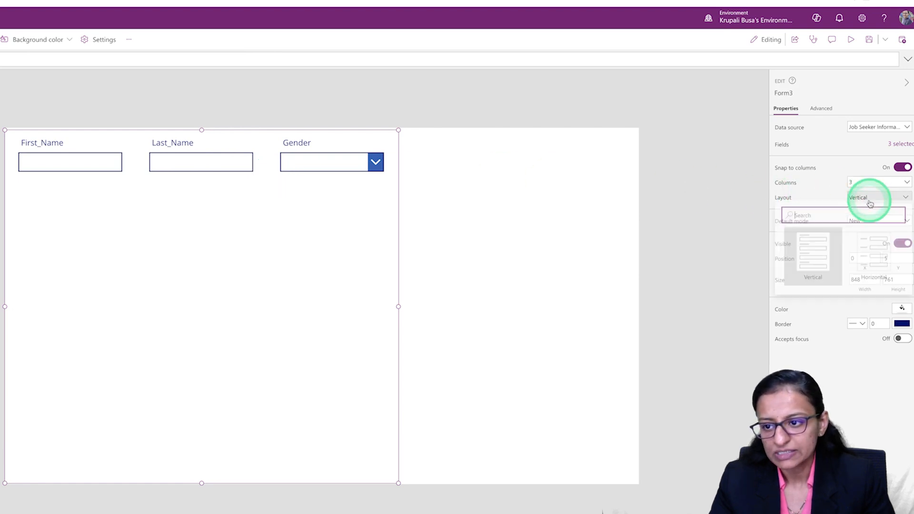
click(855, 256)
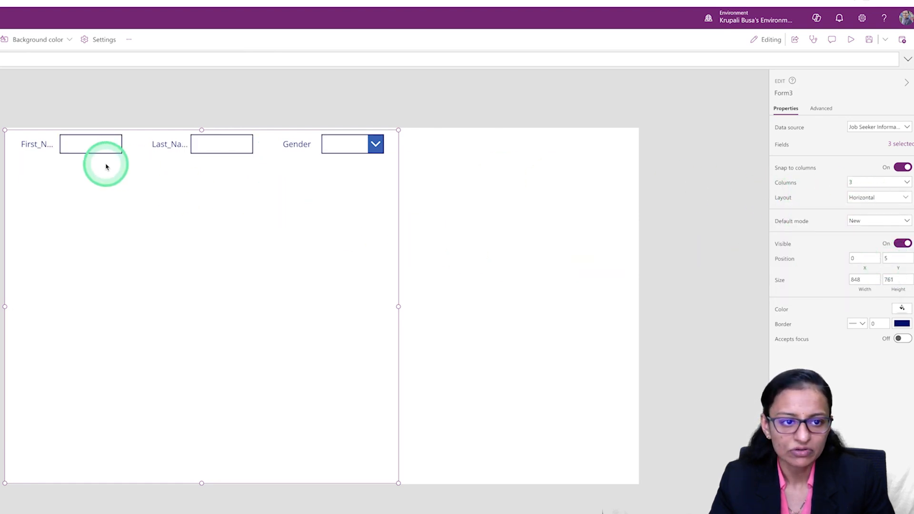
drag(399, 308, 494, 307)
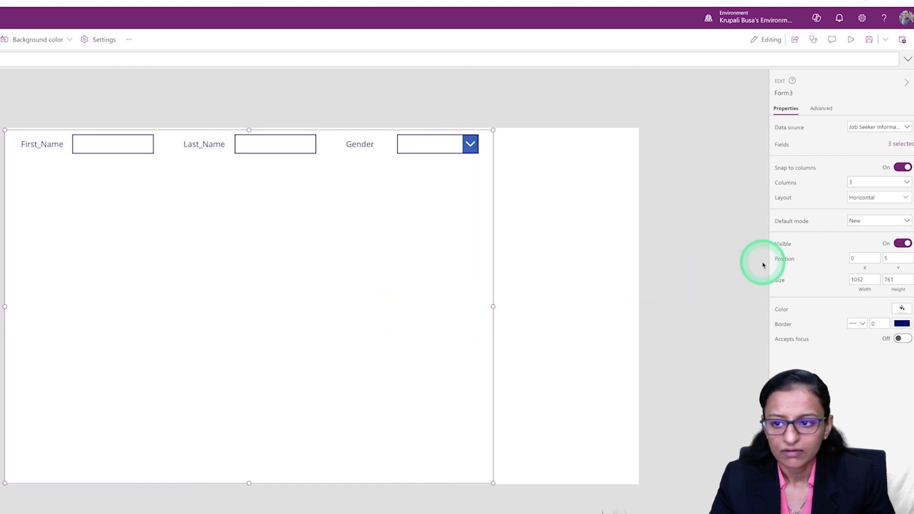
click(865, 198)
click(821, 268)
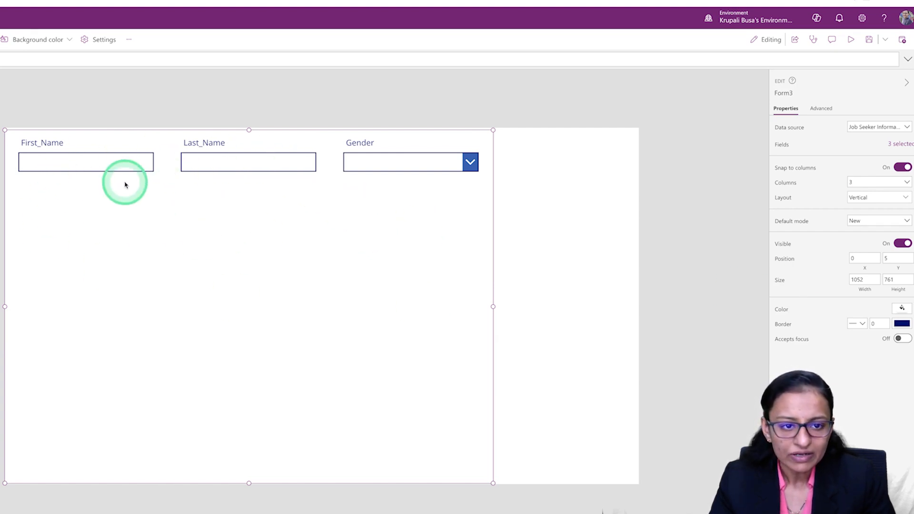
Examine the First_Name card's child controls and its label formula, and compare the label with the column in the Job Seeker Information table.
click(147, 158)
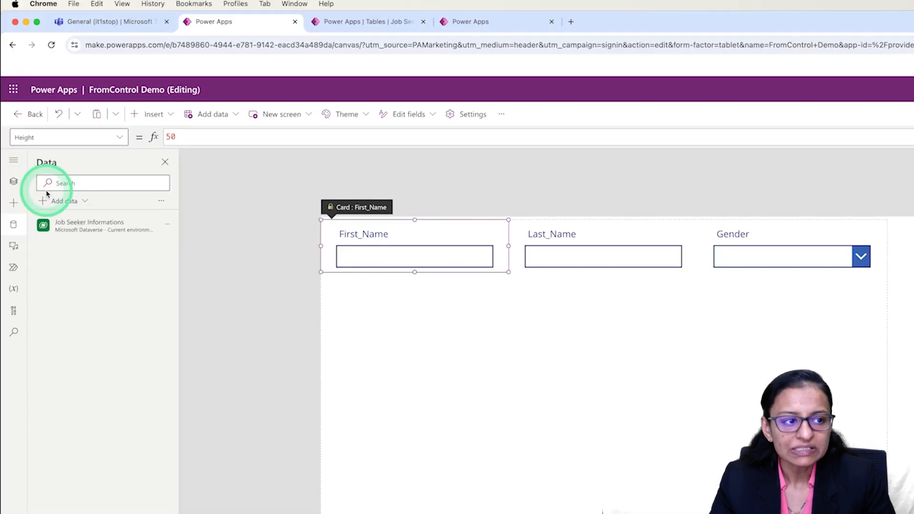
click(14, 182)
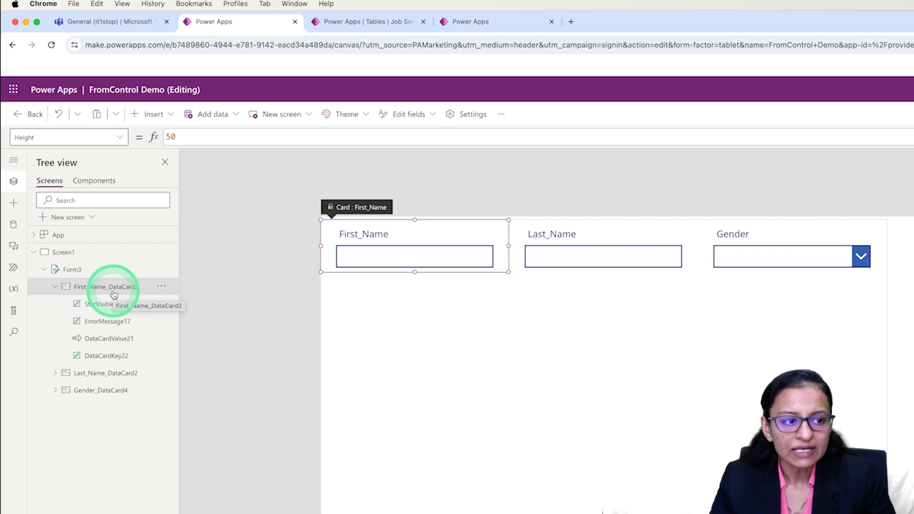
click(368, 234)
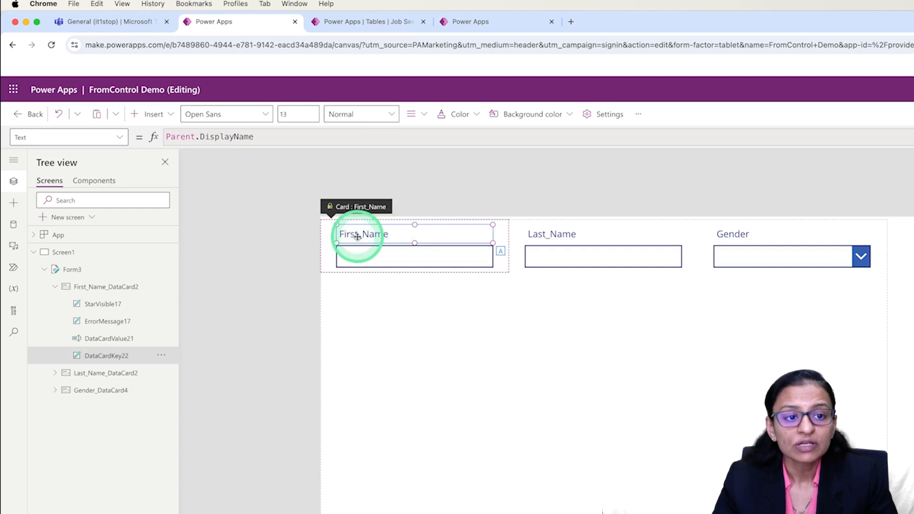
click(386, 22)
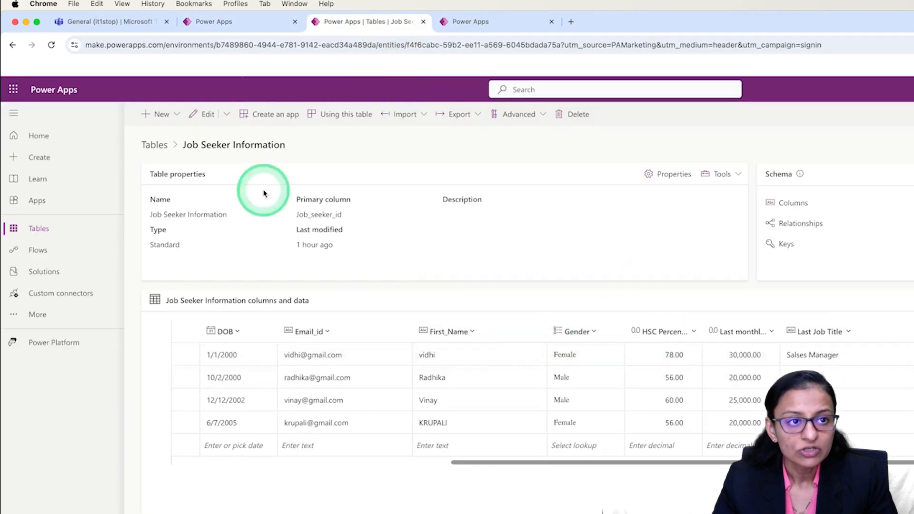
click(218, 22)
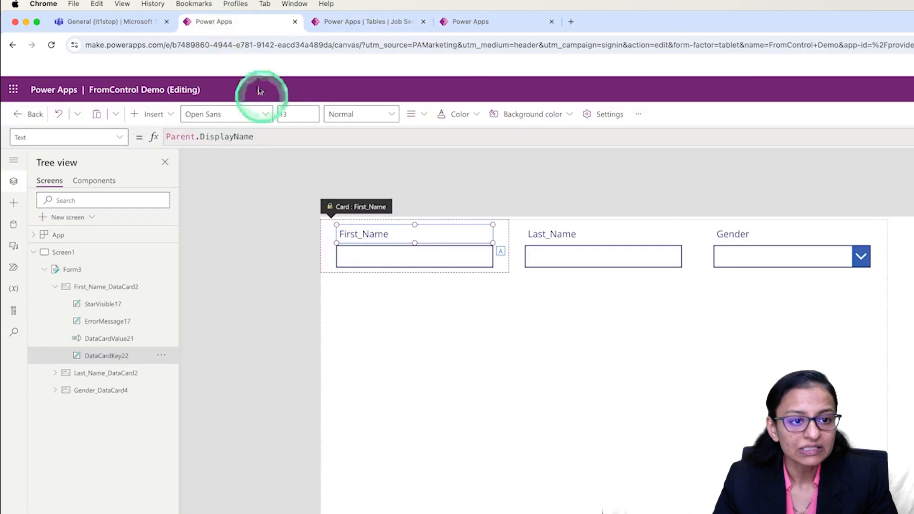
Change the label text of the First_Name card to "First Name" and select the card's text input.
double_click(371, 238)
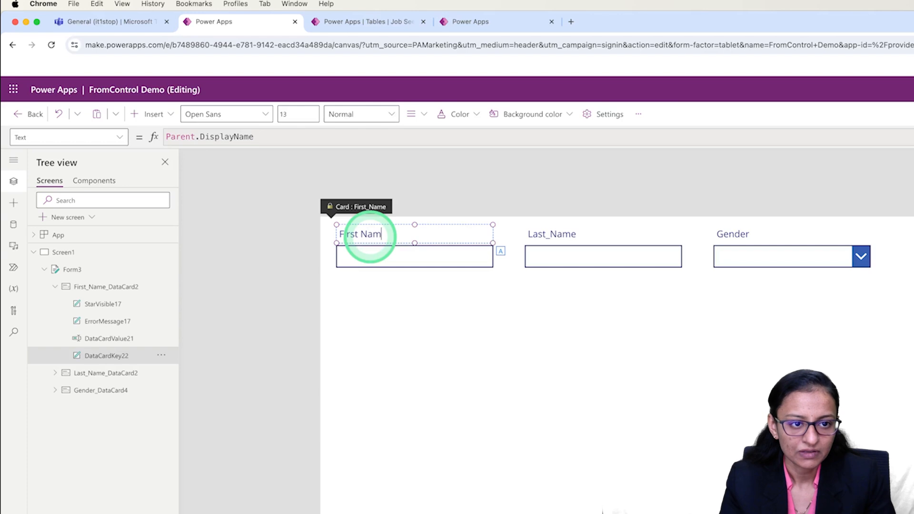
click(380, 252)
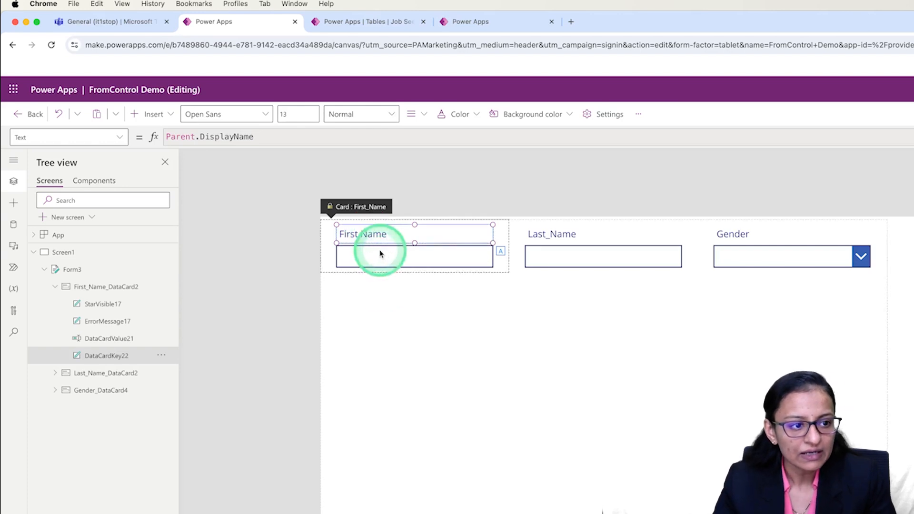
click(387, 265)
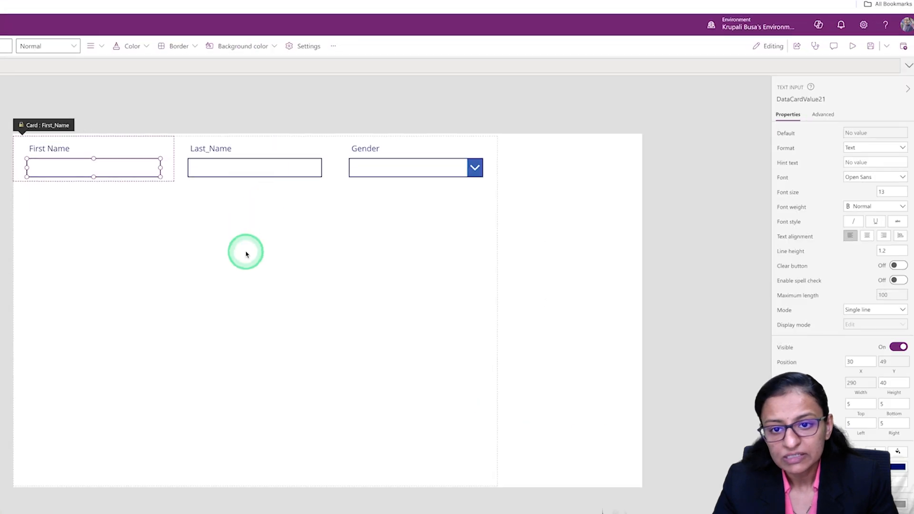
Try the Edit multi-line text control type for the First_Name field and set it back to Edit text.
click(593, 355)
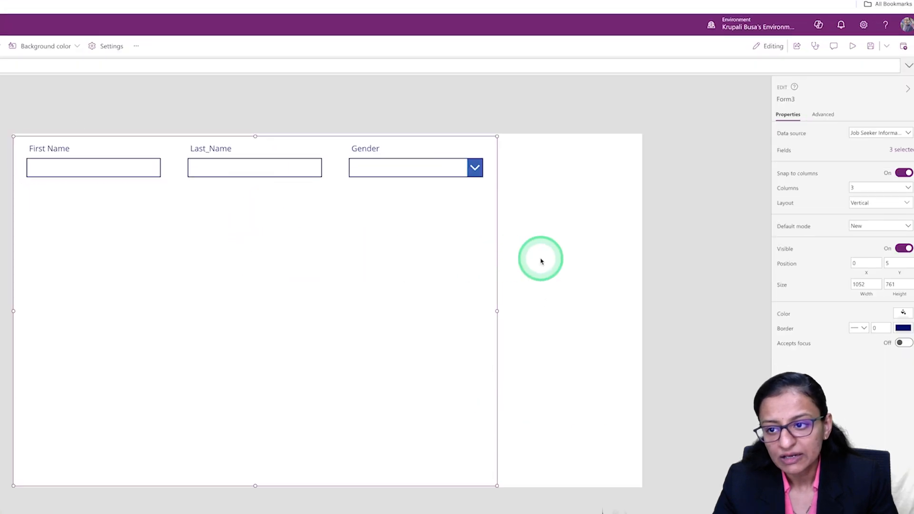
click(902, 150)
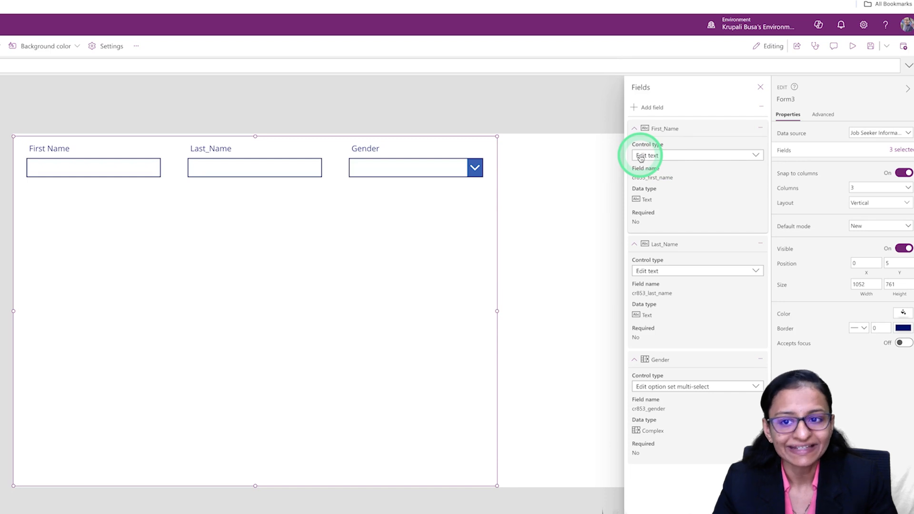
click(641, 158)
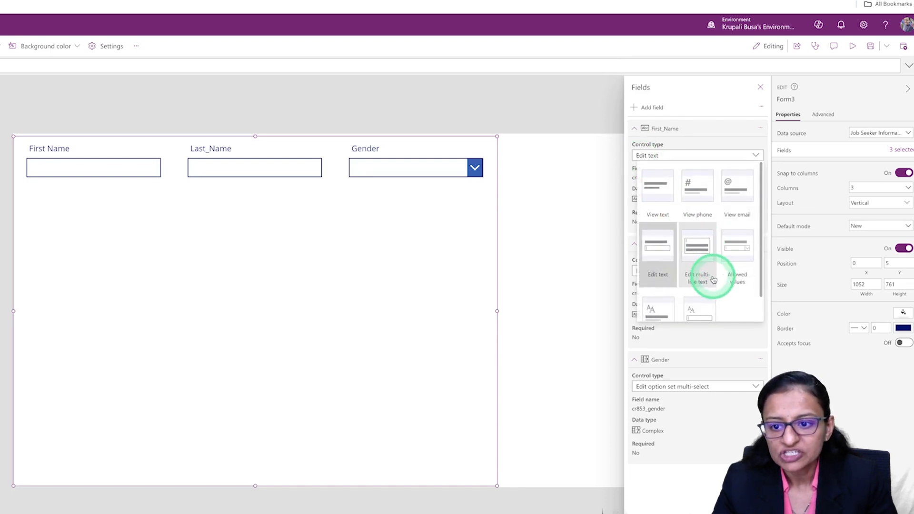
scroll(712, 279, down, 1)
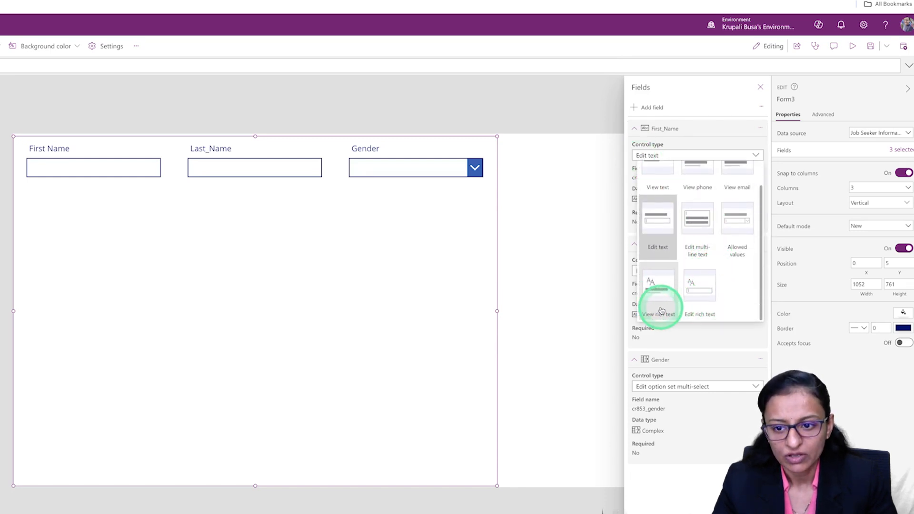
click(706, 225)
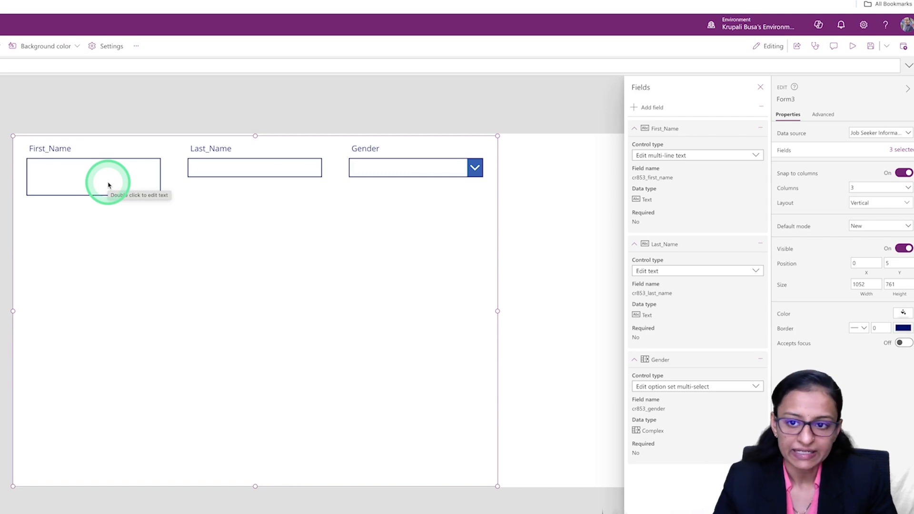
click(682, 157)
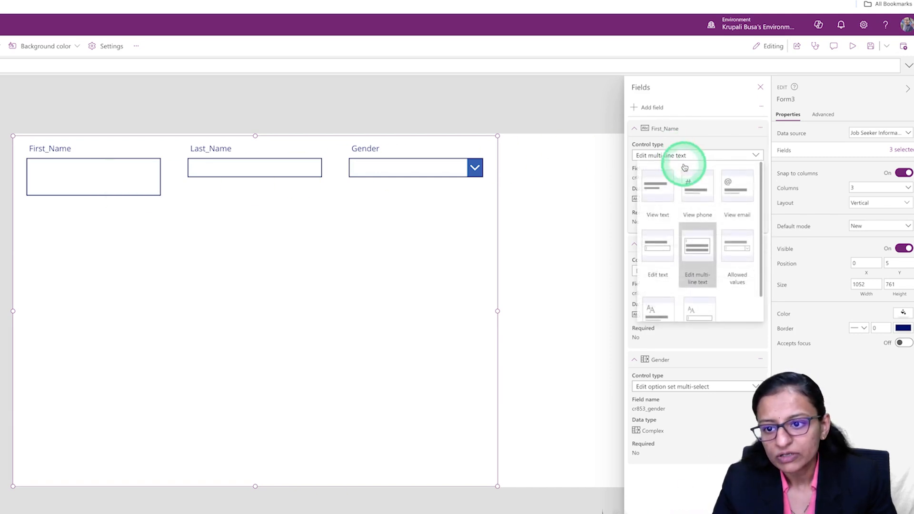
click(664, 266)
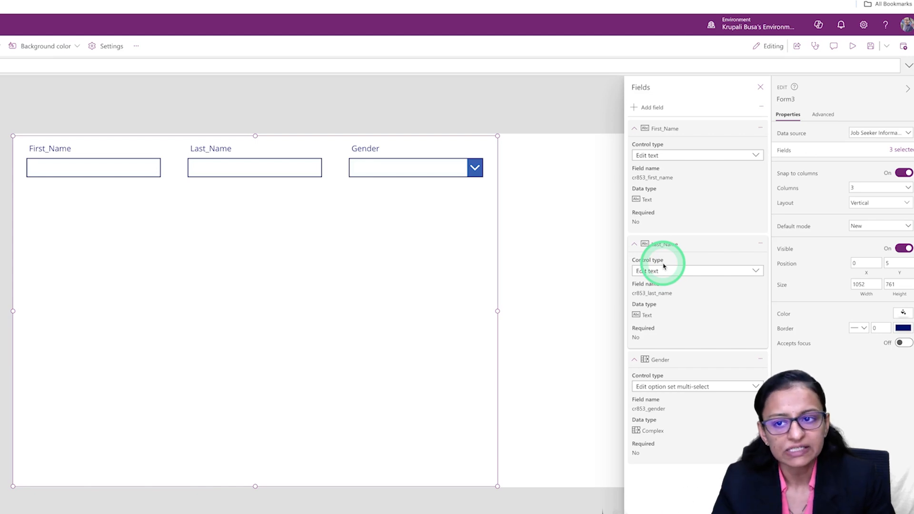
click(762, 85)
Widen the First_Name card across two of the form's columns, to a width of about 700.
click(159, 168)
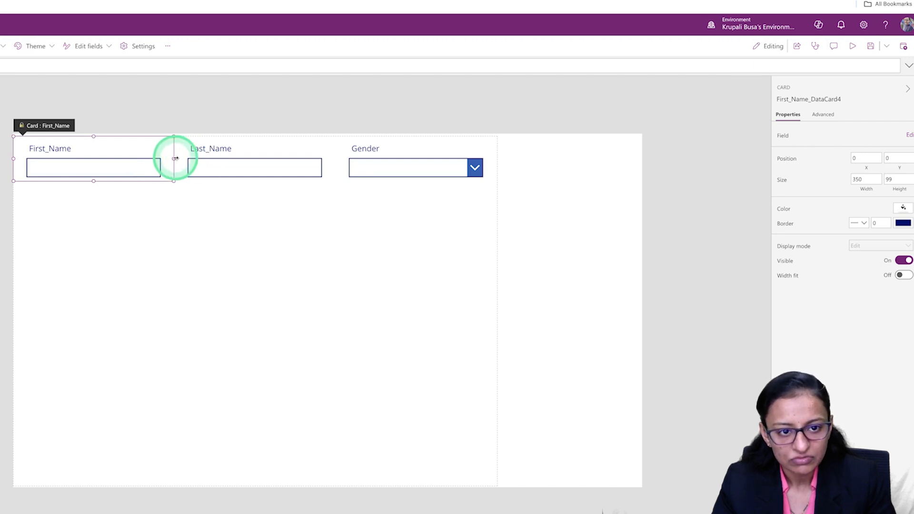
drag(224, 161, 280, 157)
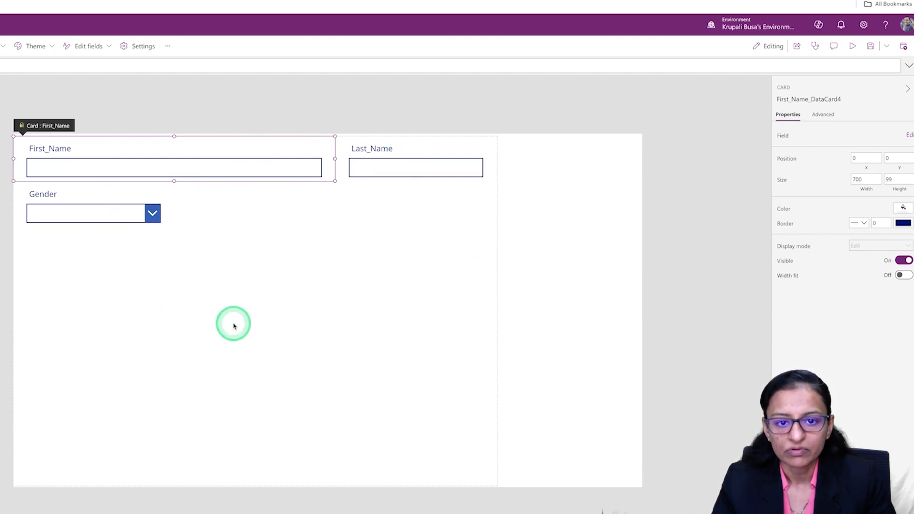
click(386, 309)
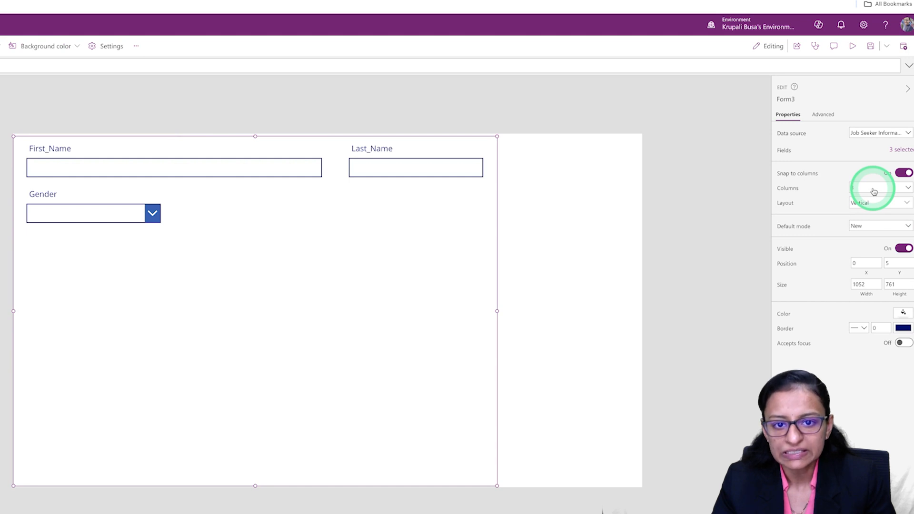
click(278, 178)
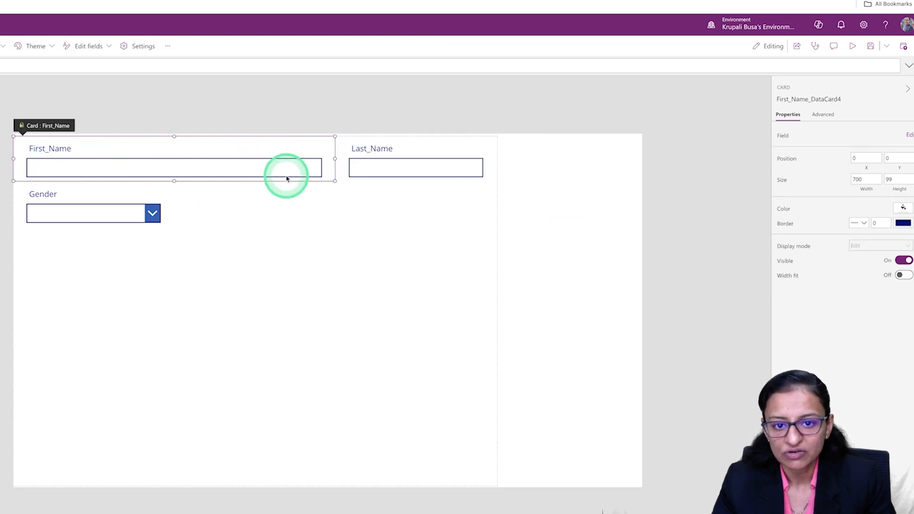
Widen the form to about 1365 and stretch the First_Name card across all three columns to the same width.
click(497, 316)
drag(497, 314, 642, 298)
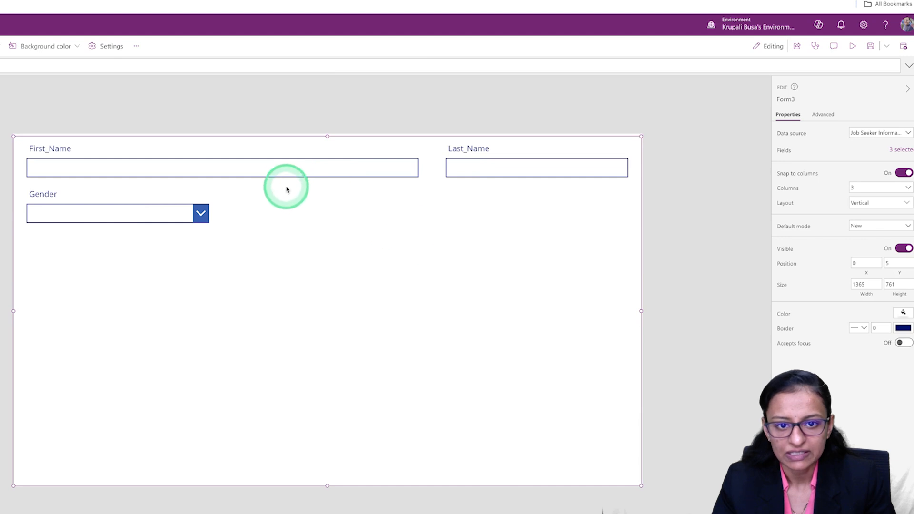
click(344, 161)
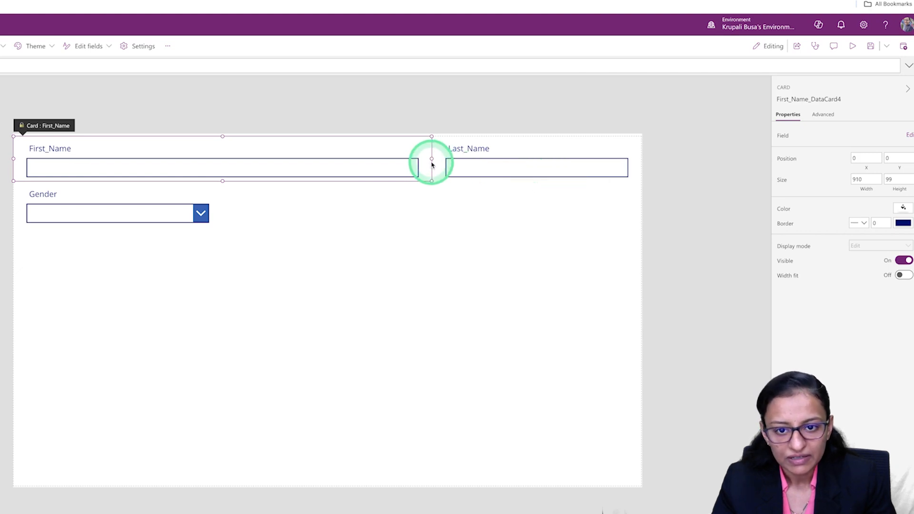
drag(432, 159, 434, 159)
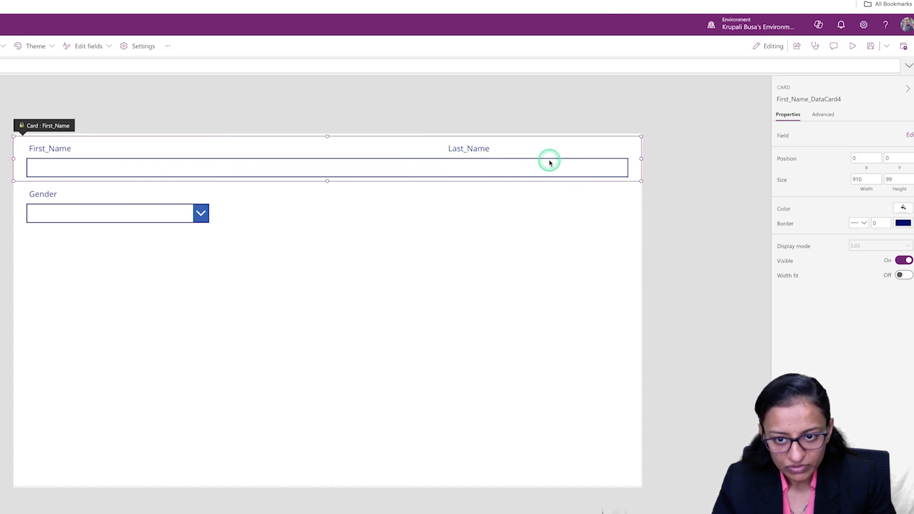
drag(548, 162, 561, 160)
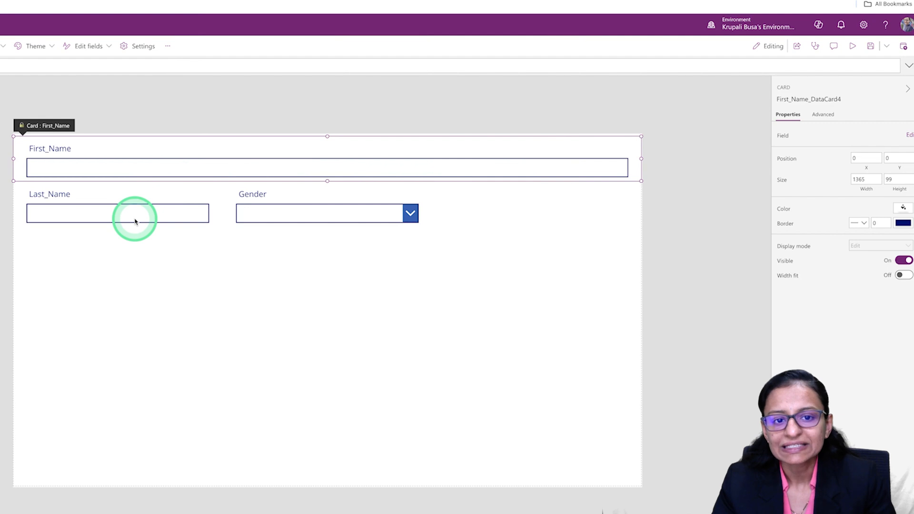
Place the First_Name card in the second column, widen it across two columns to 910, and narrow the form to about 328.
drag(642, 159, 170, 163)
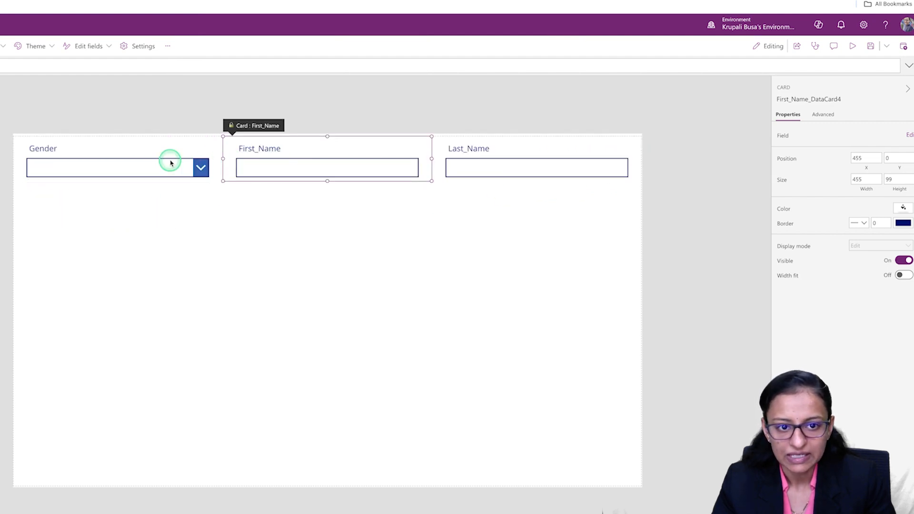
drag(340, 163, 378, 163)
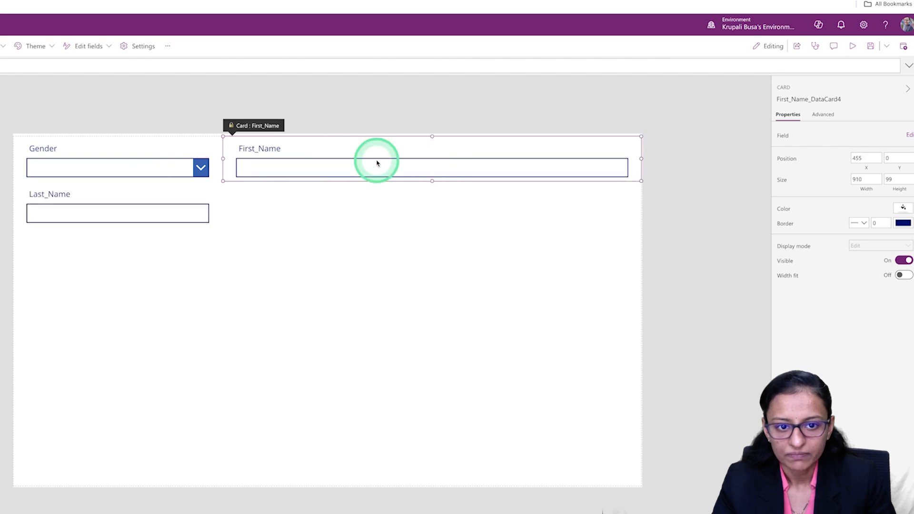
click(388, 306)
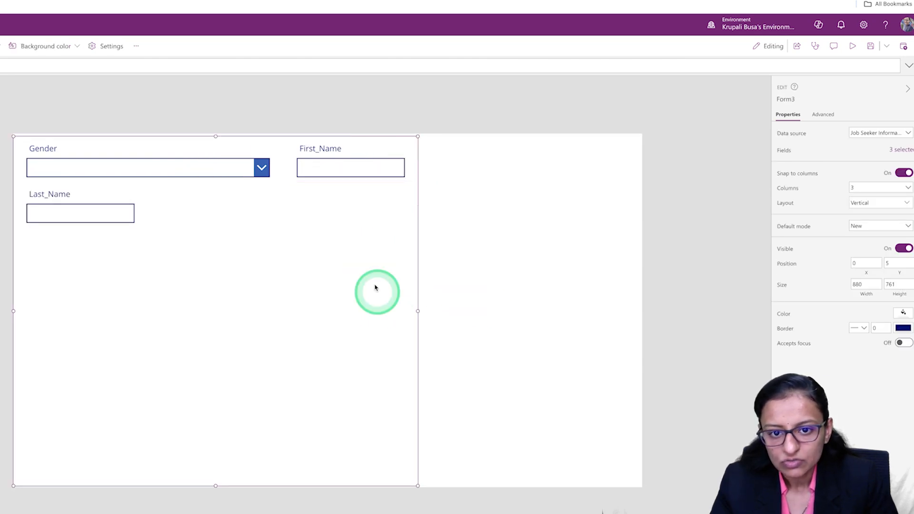
drag(415, 312, 709, 303)
drag(464, 313, 163, 311)
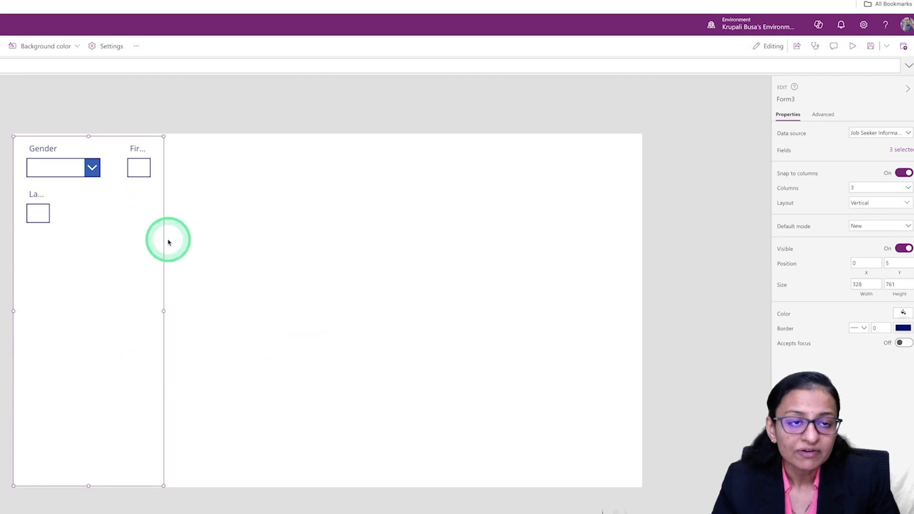
Replace the existing form with a new edit form connected to the Job Seeker Informations table.
right_click(88, 253)
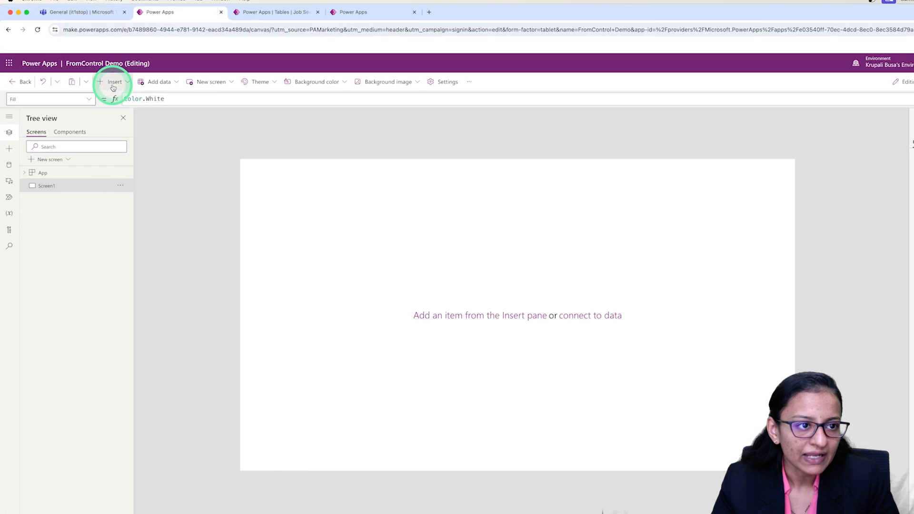
click(113, 86)
click(173, 135)
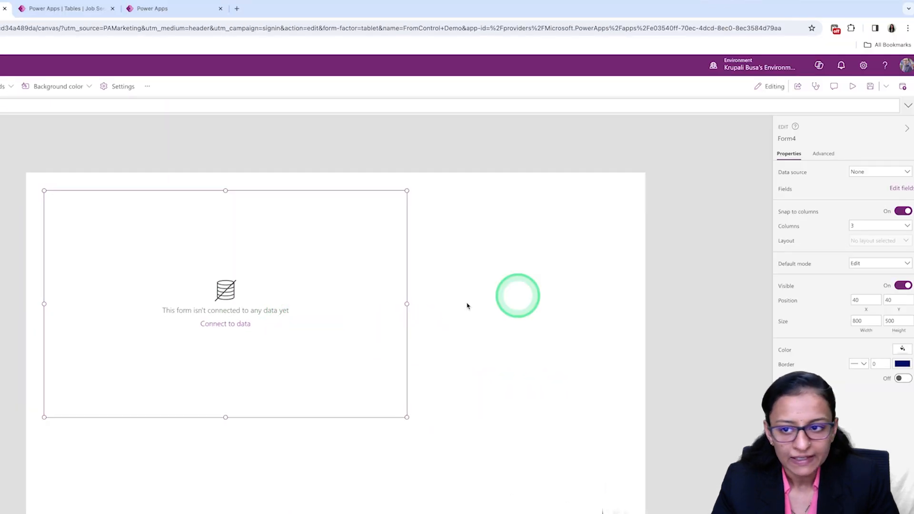
click(886, 172)
click(850, 238)
Examine the sectioned layout of the other app's Edit and view screen and return to the new form.
click(187, 8)
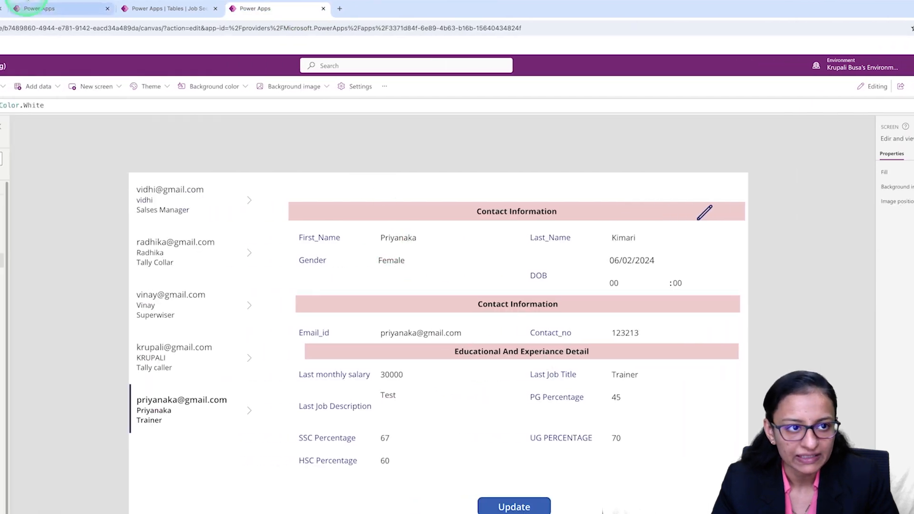
click(28, 8)
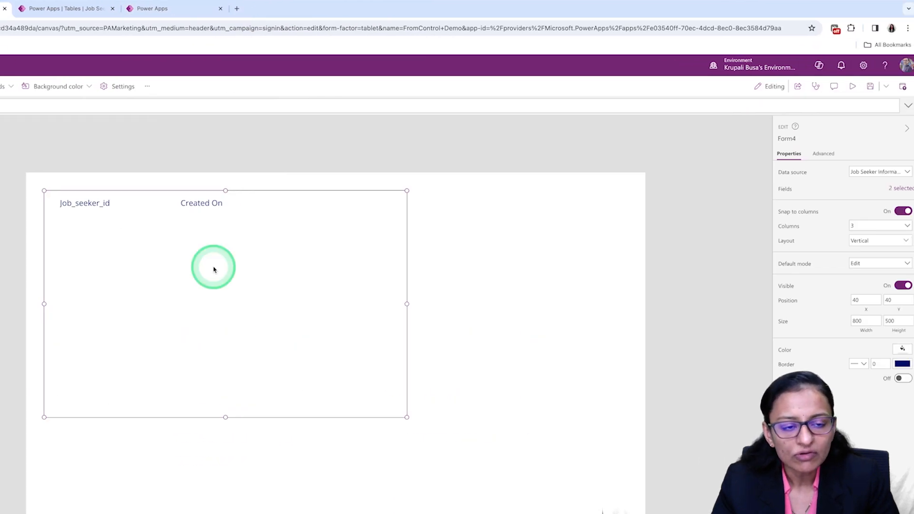
click(210, 211)
click(312, 388)
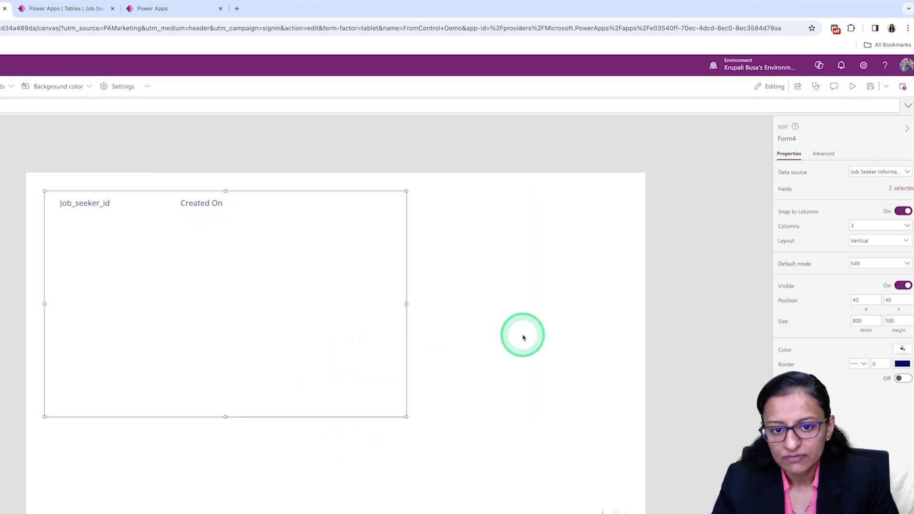
Remove the Job_seeker_id and Created On fields from the form.
click(897, 189)
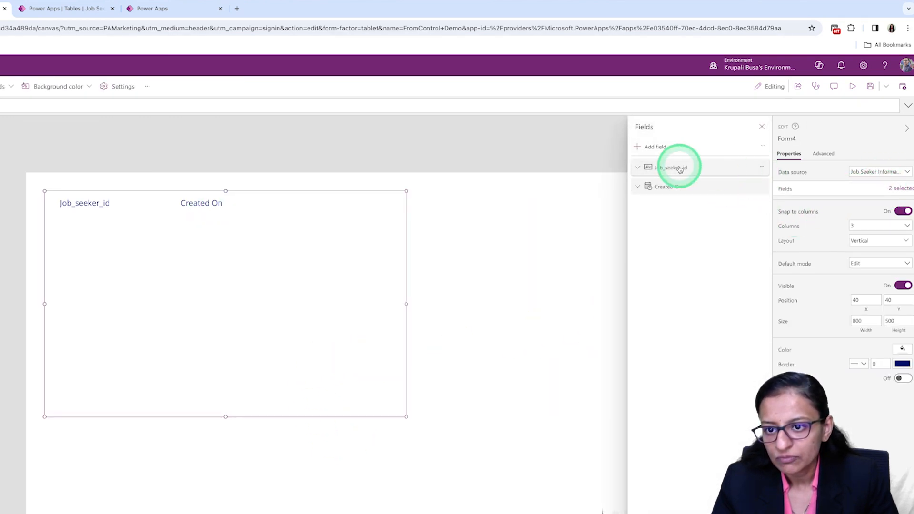
click(763, 172)
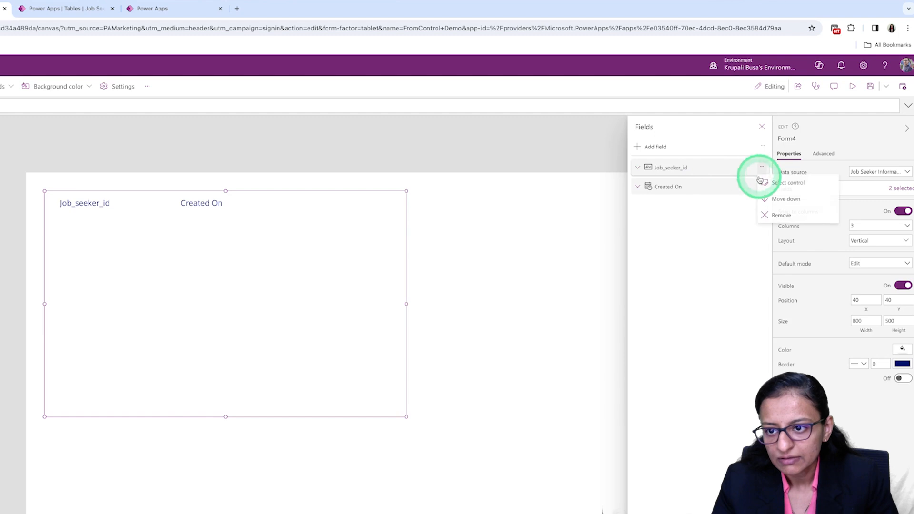
click(764, 212)
click(765, 171)
click(762, 166)
click(766, 198)
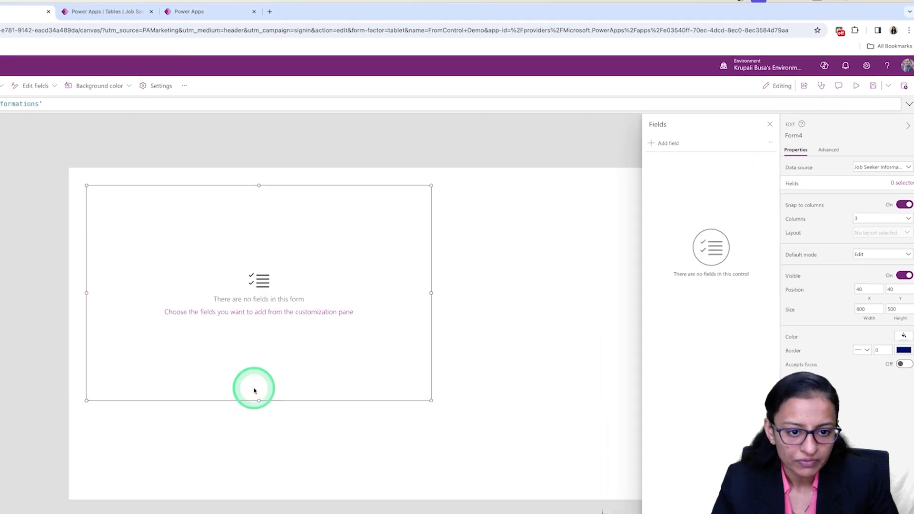
Align the empty form to the screen's origin (0, 0), stretch it to a height of 768, and check the reference app's layout.
drag(259, 419, 252, 506)
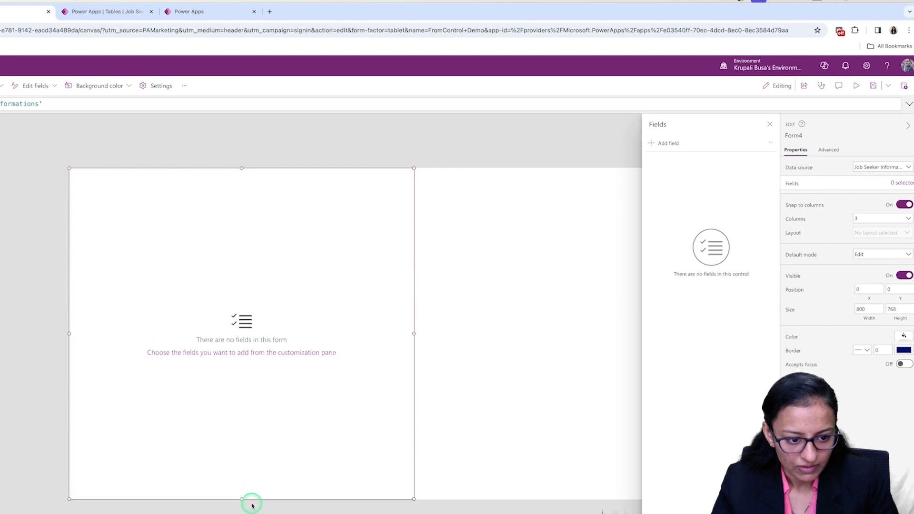
click(185, 10)
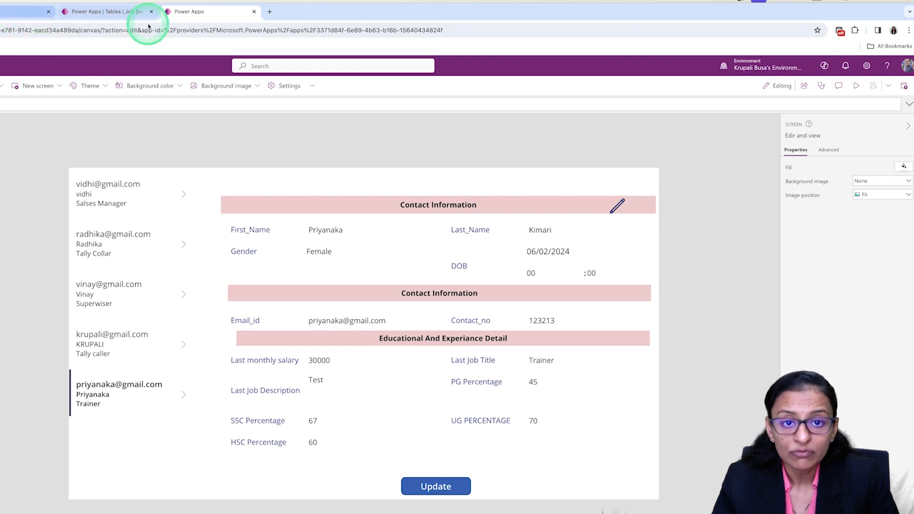
click(34, 12)
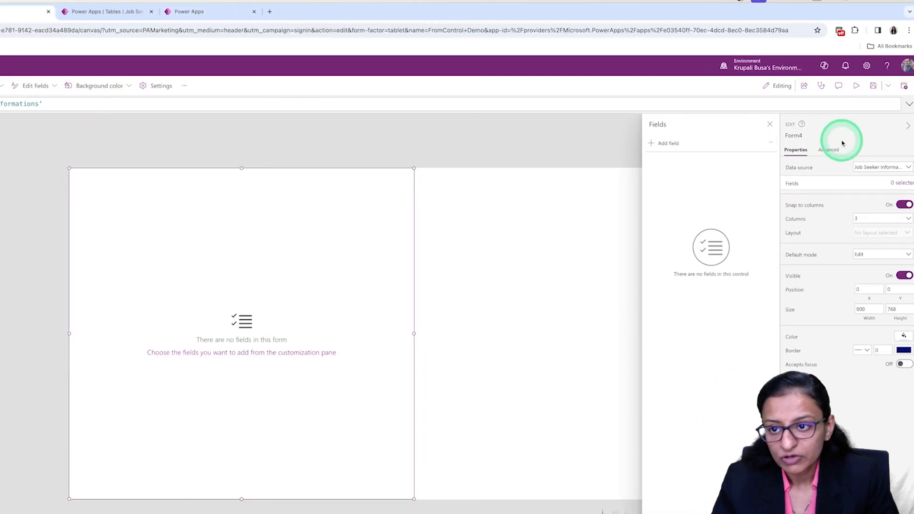
Add a custom card to the form and resize it to about 67 high and the form's full width, about 798.
click(770, 145)
click(776, 163)
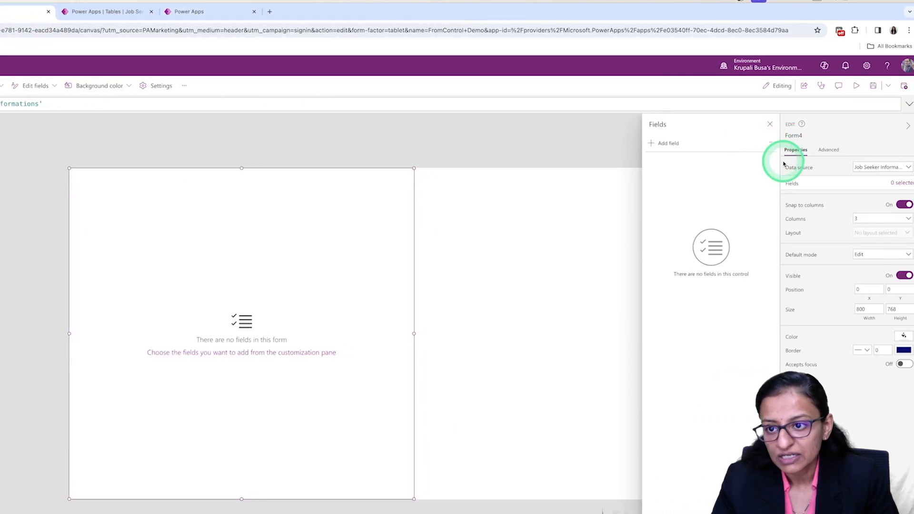
click(142, 203)
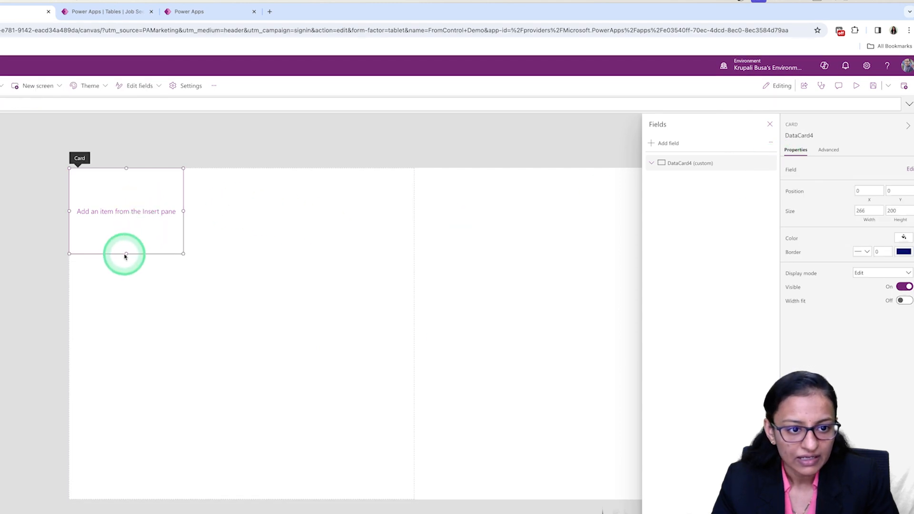
drag(125, 253, 130, 199)
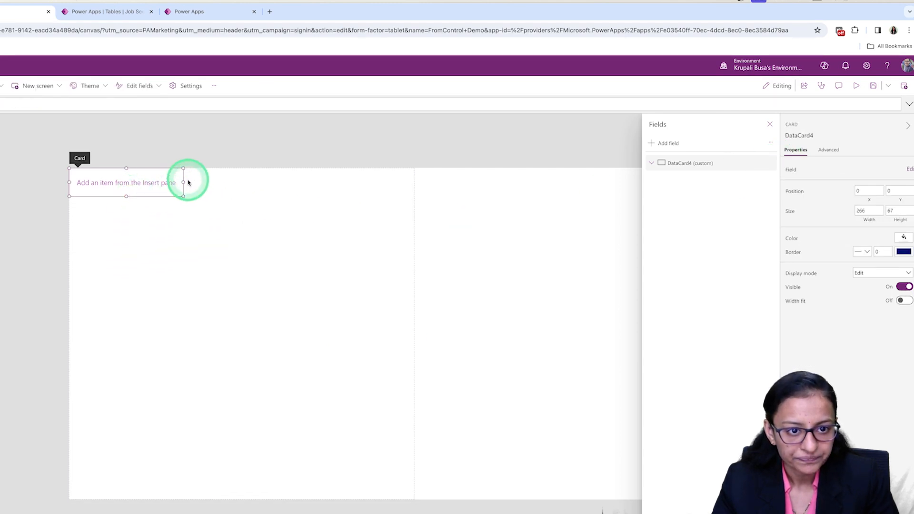
drag(183, 183, 400, 175)
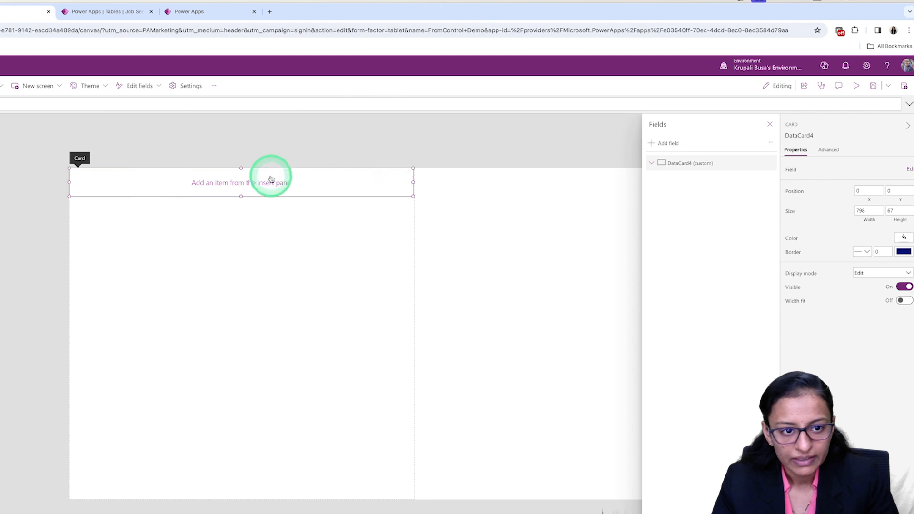
Insert a text label into the custom card and widen it to about 789.
click(116, 85)
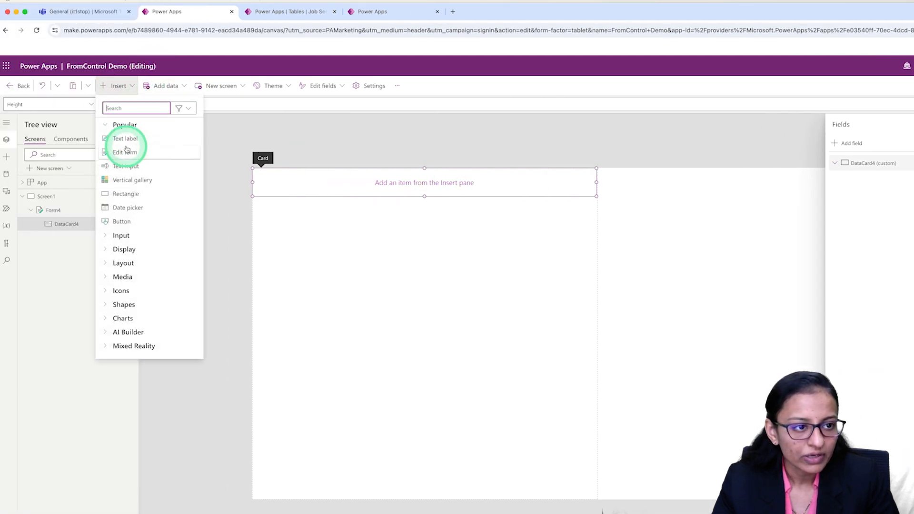
click(124, 140)
drag(288, 183, 370, 182)
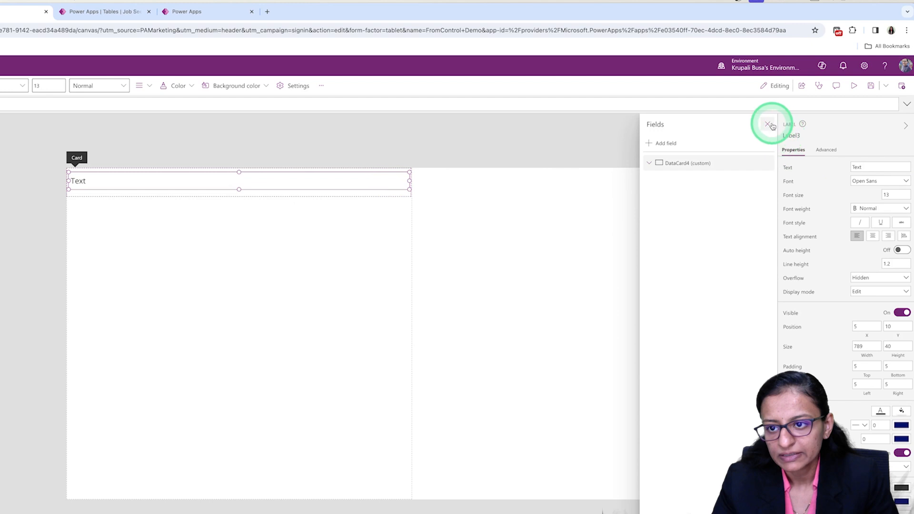
Set the label's text to "Personal INfromation" and fill its background with light pink.
click(883, 164)
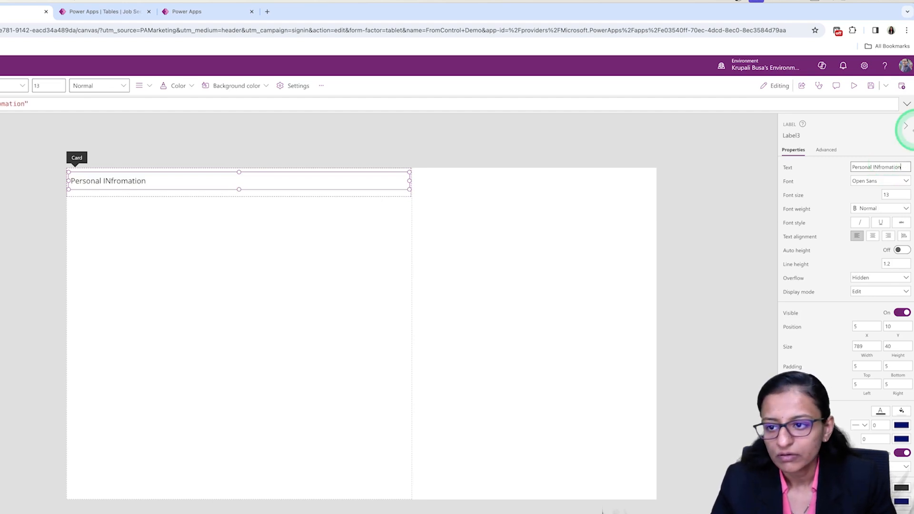
click(902, 412)
click(874, 379)
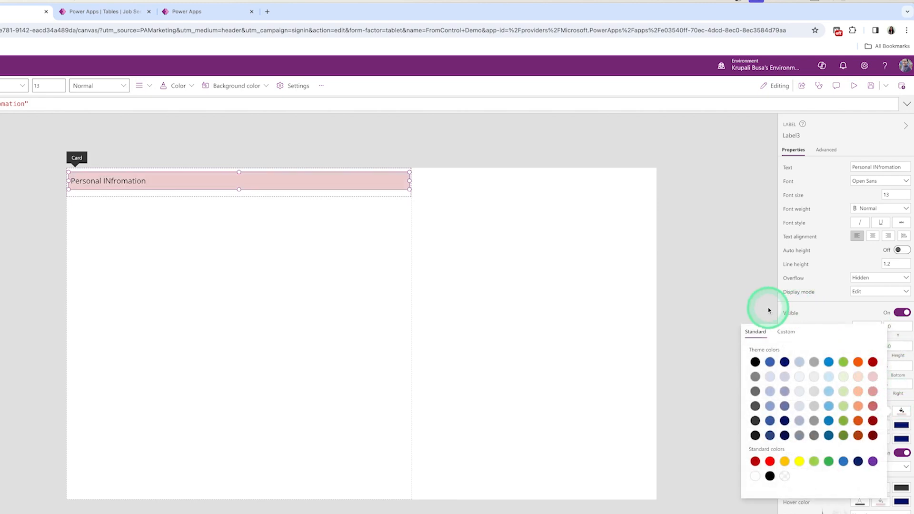
click(700, 309)
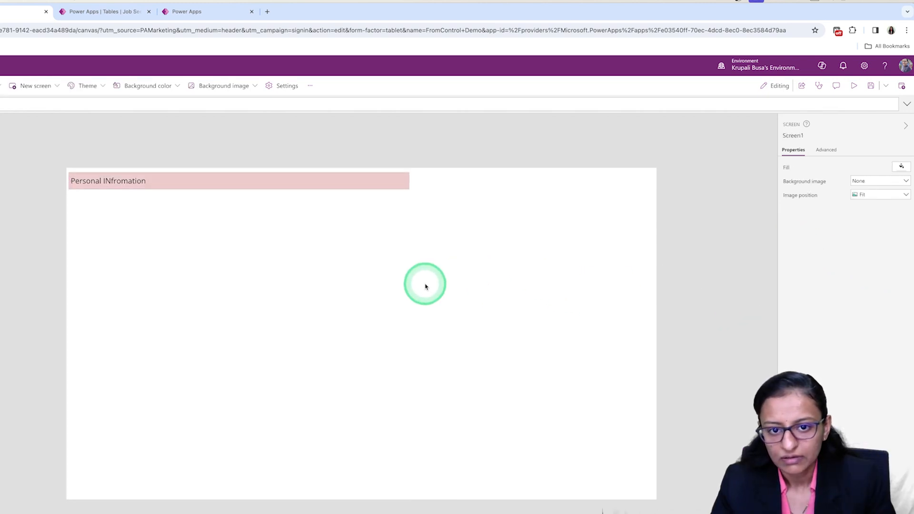
Add the First_Name, Last_Name and DOB fields to the form.
click(339, 319)
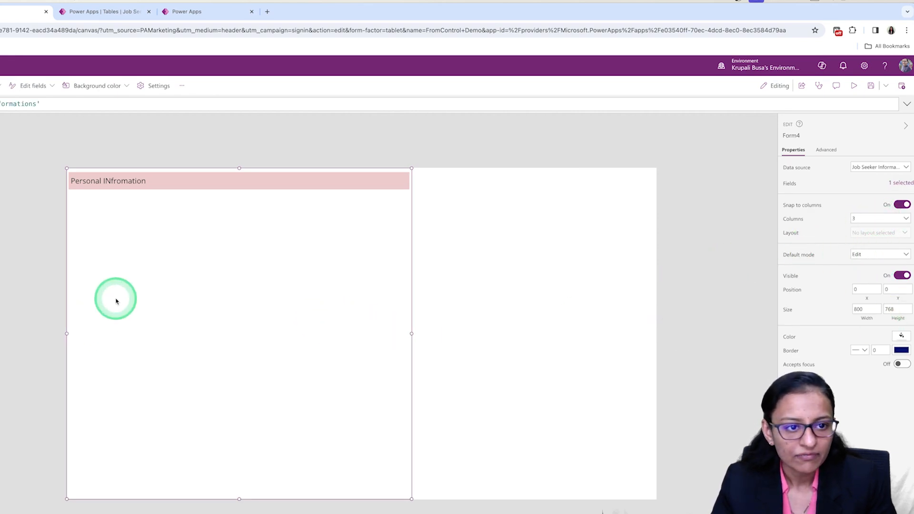
click(909, 188)
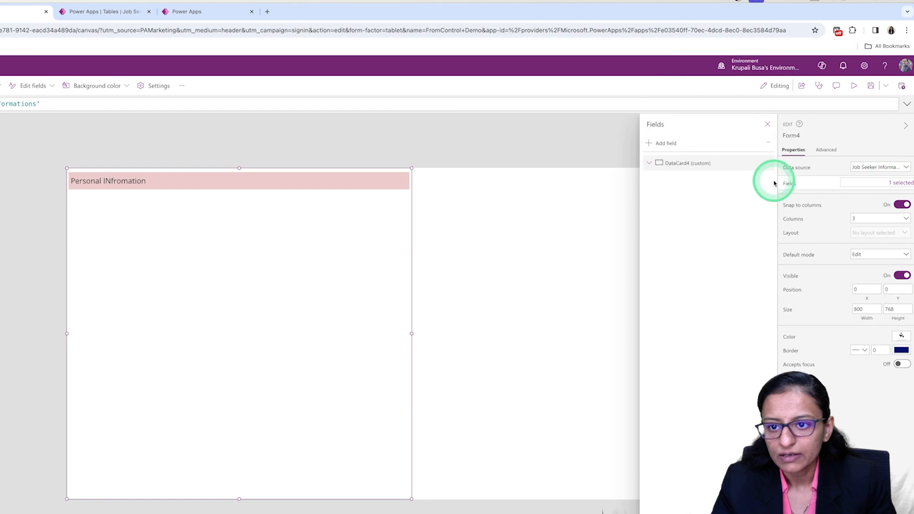
click(648, 144)
click(676, 181)
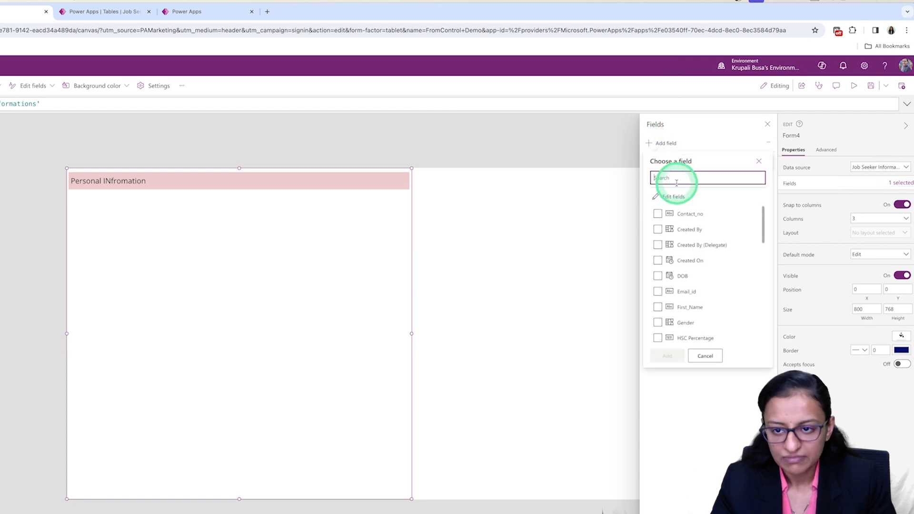
text(fn)
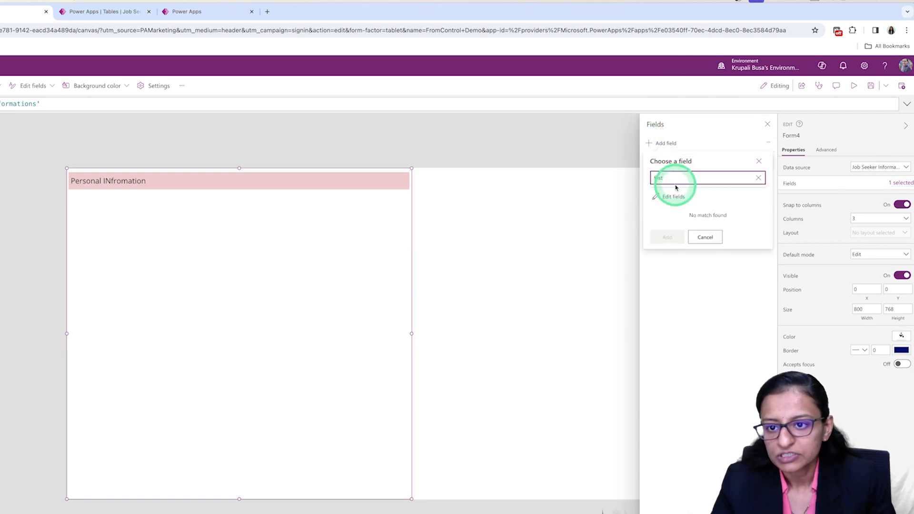
double_click(673, 182)
key(BackSpace)
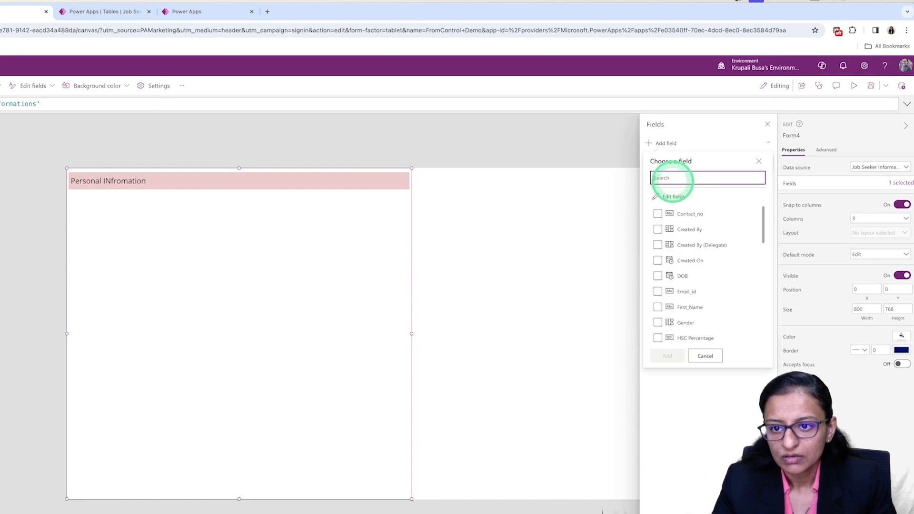
click(658, 307)
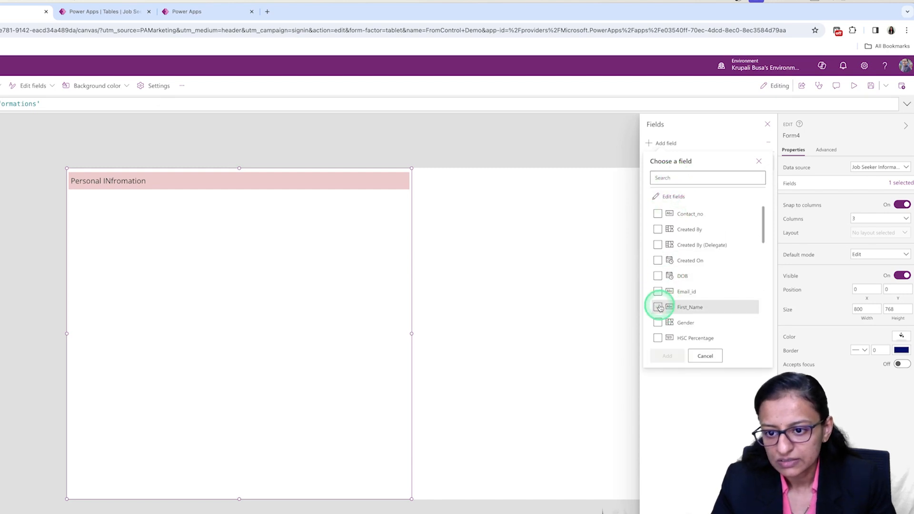
text(Last)
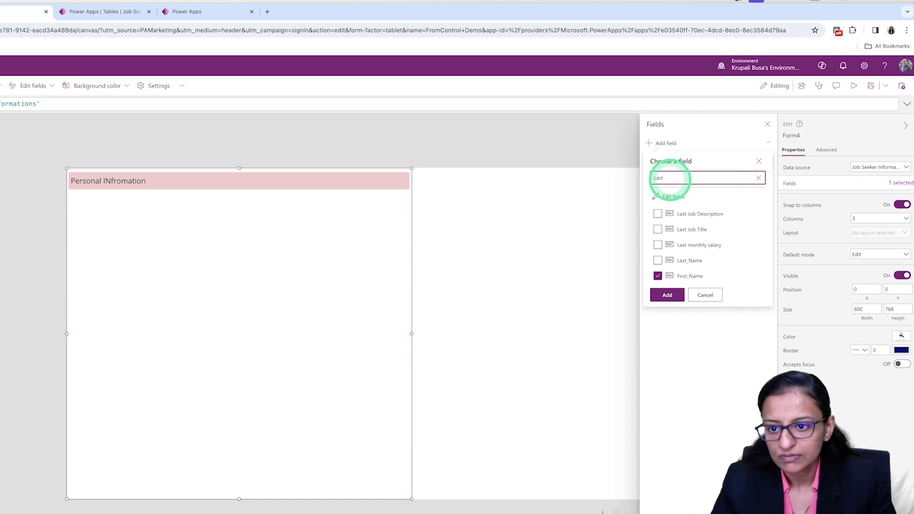
click(658, 261)
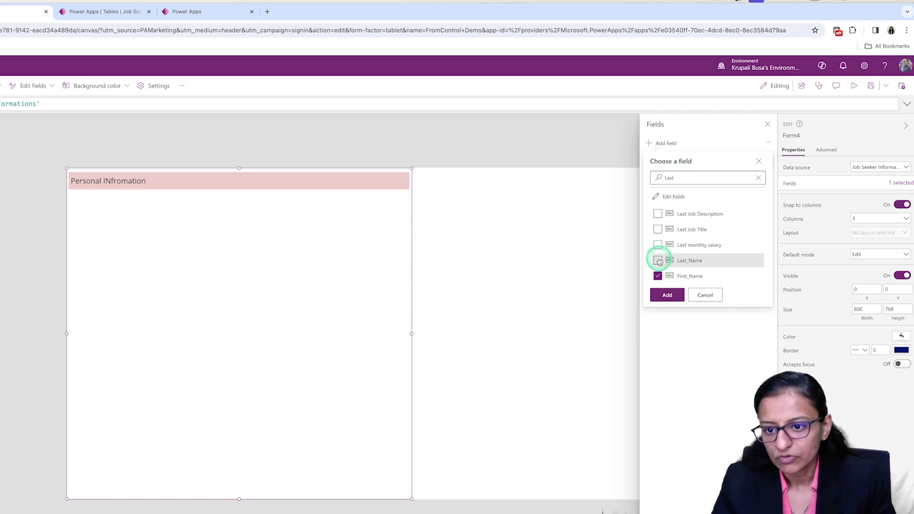
text(DOB)
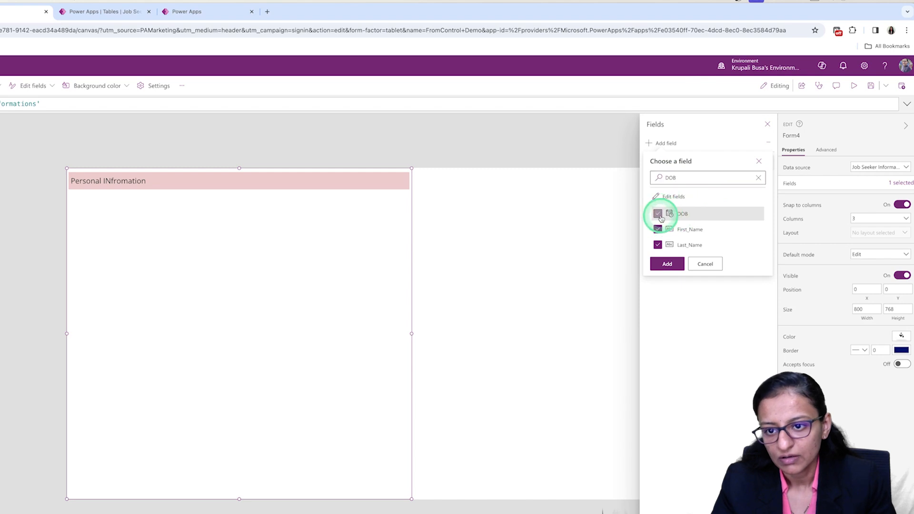
click(658, 214)
click(667, 263)
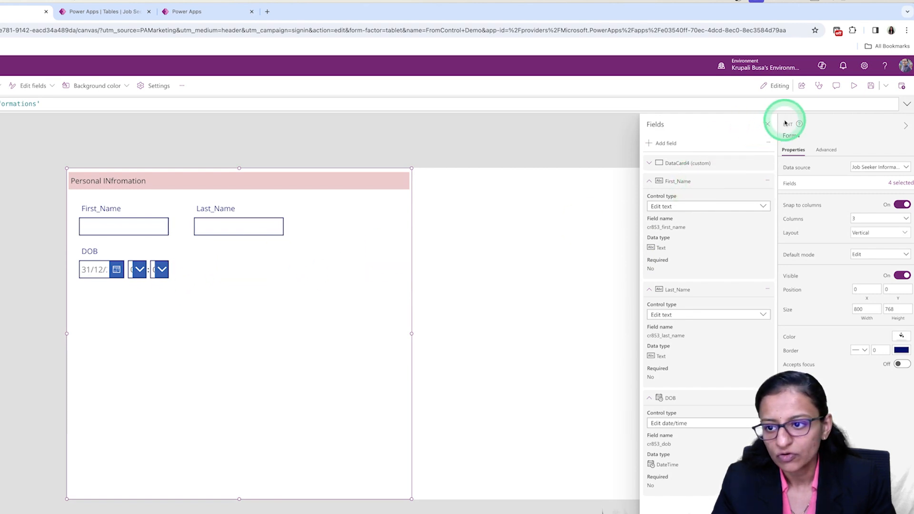
Set the form's number of columns to 2 and select the card holding the Personal INfromation heading.
click(769, 124)
click(880, 219)
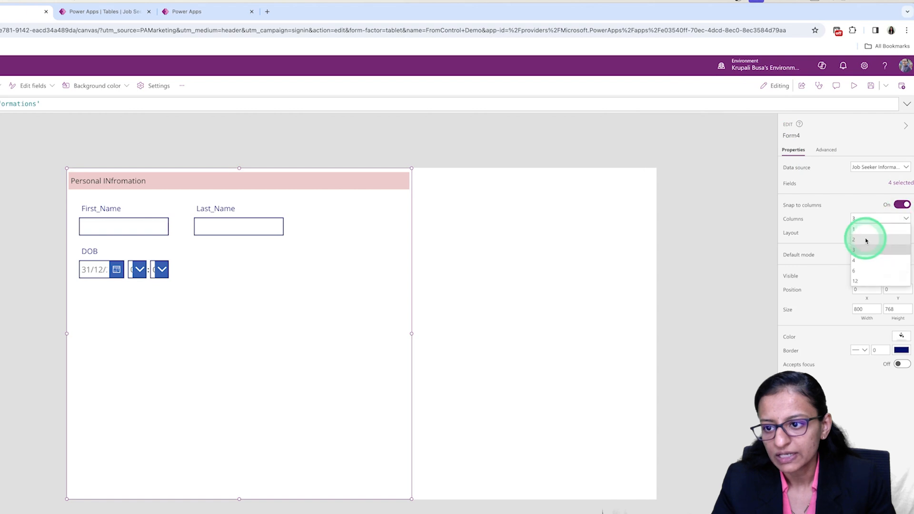
click(864, 240)
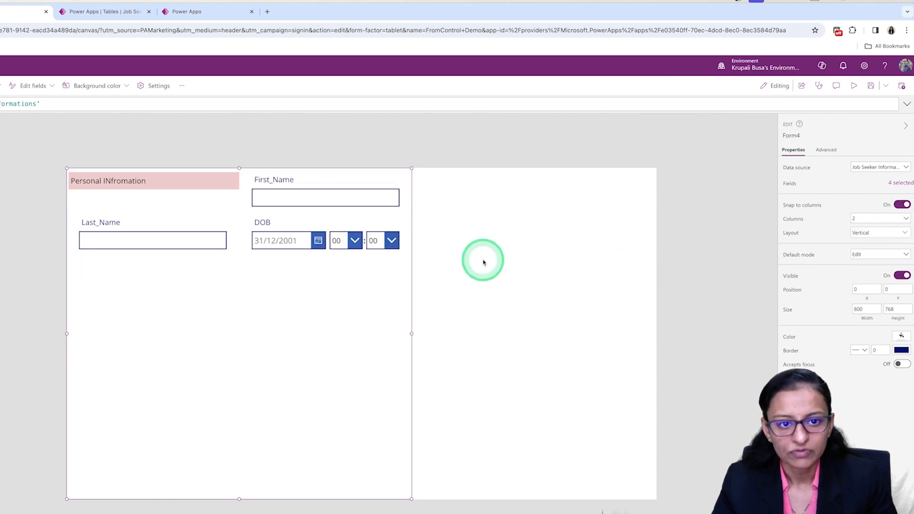
click(214, 187)
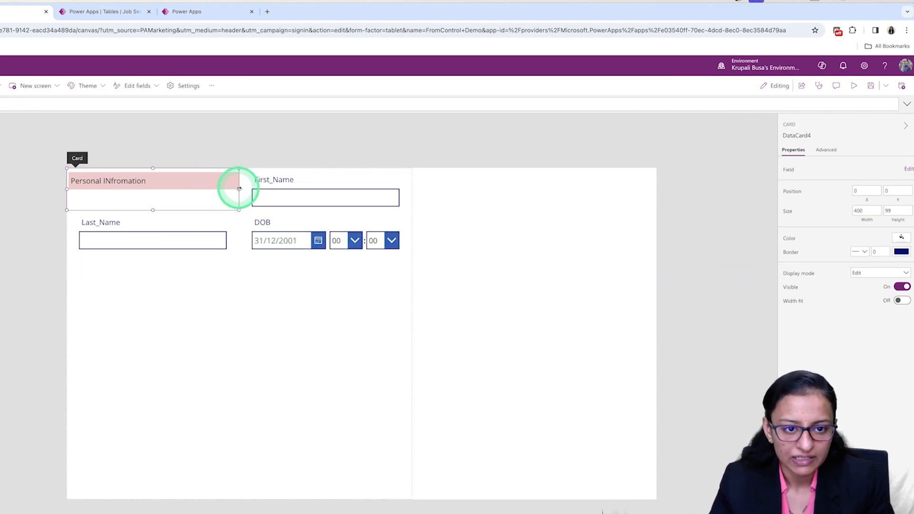
Widen the Personal INfromation heading card to 800 and add another custom card to the form.
drag(340, 191, 369, 190)
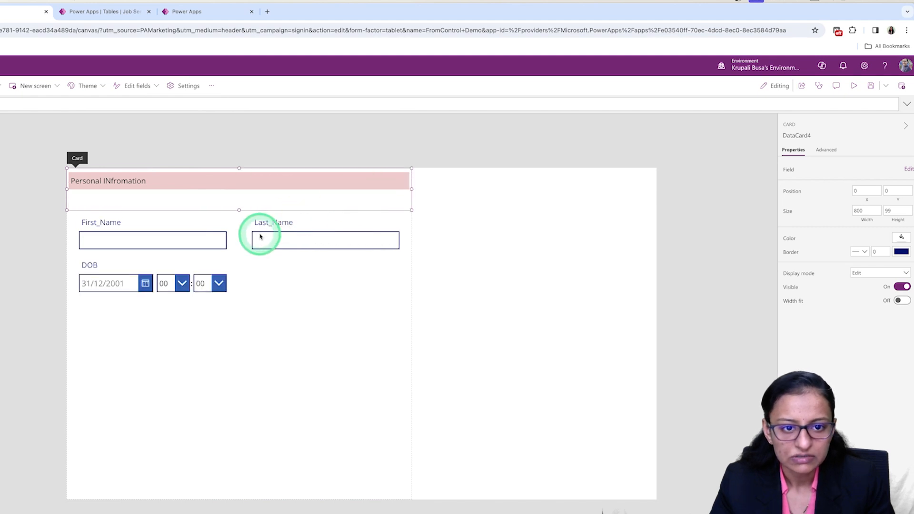
click(222, 353)
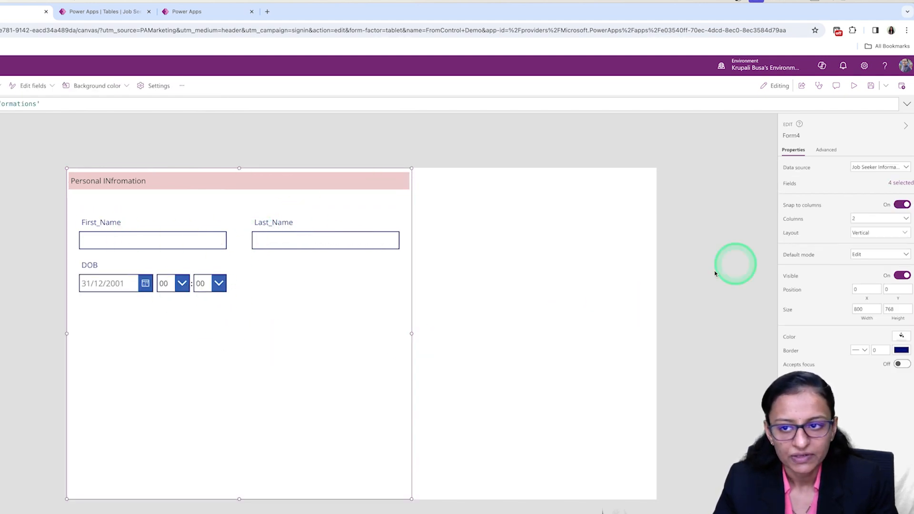
click(896, 183)
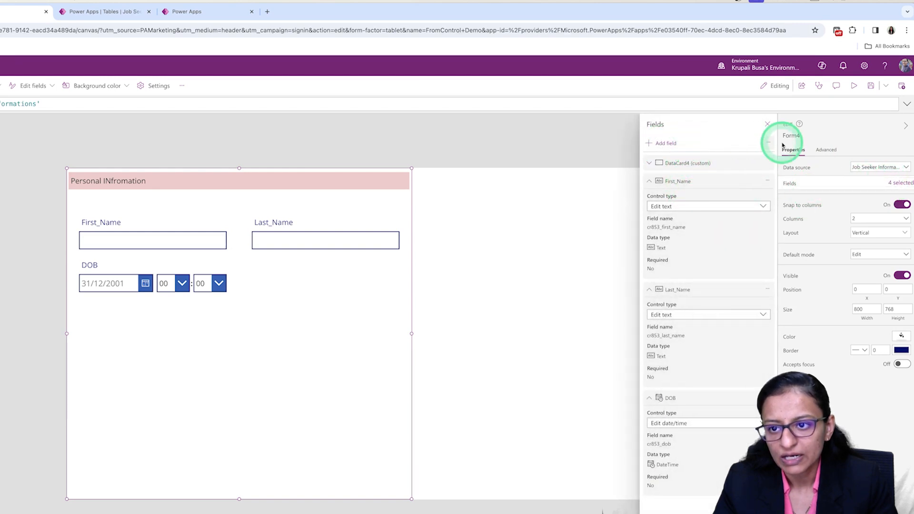
click(773, 147)
click(772, 155)
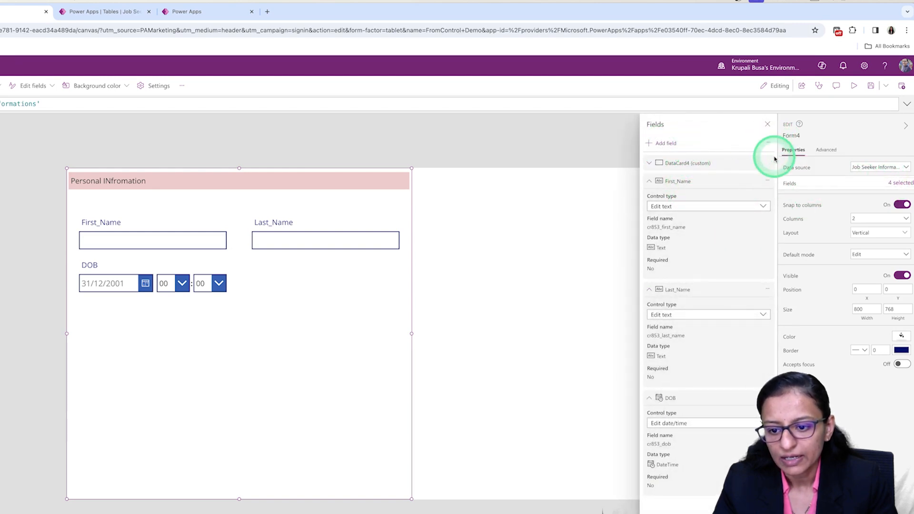
Resize the new custom card to 800 wide and about 46 high so it spans the form below the DOB field.
click(303, 298)
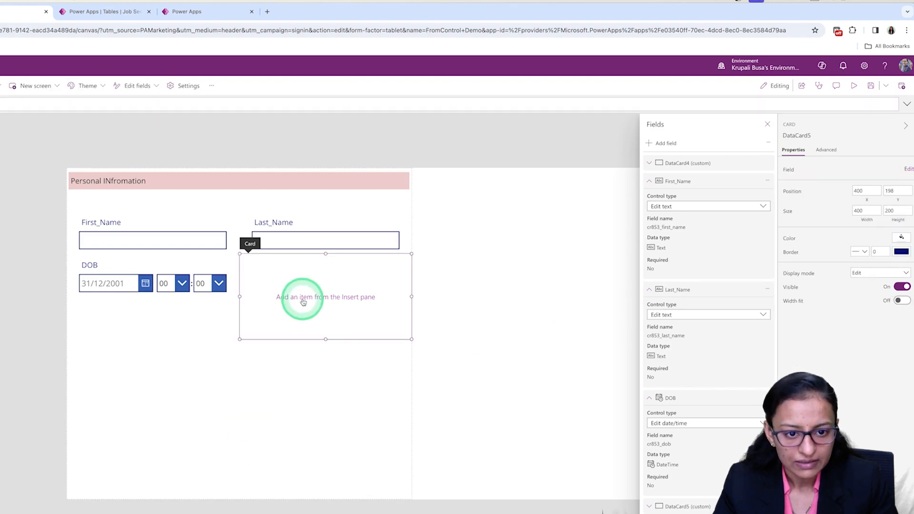
drag(326, 339, 326, 280)
click(284, 262)
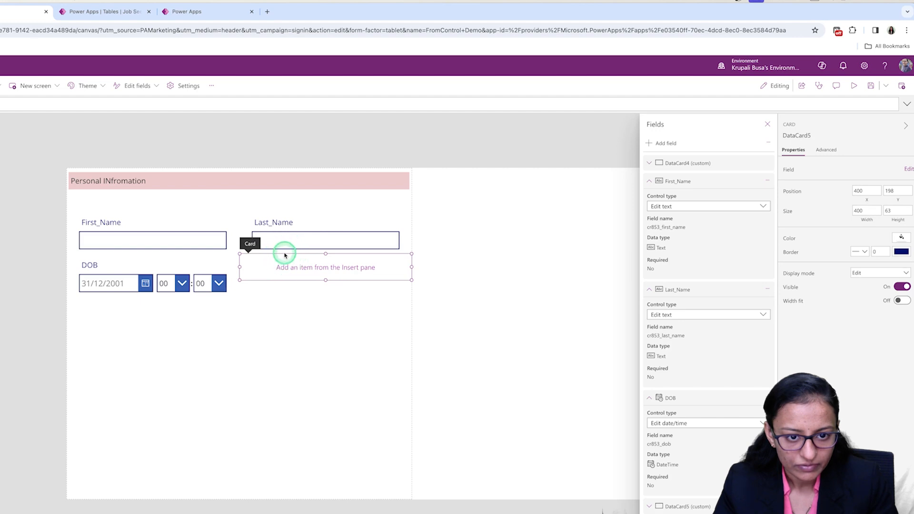
click(285, 275)
click(285, 279)
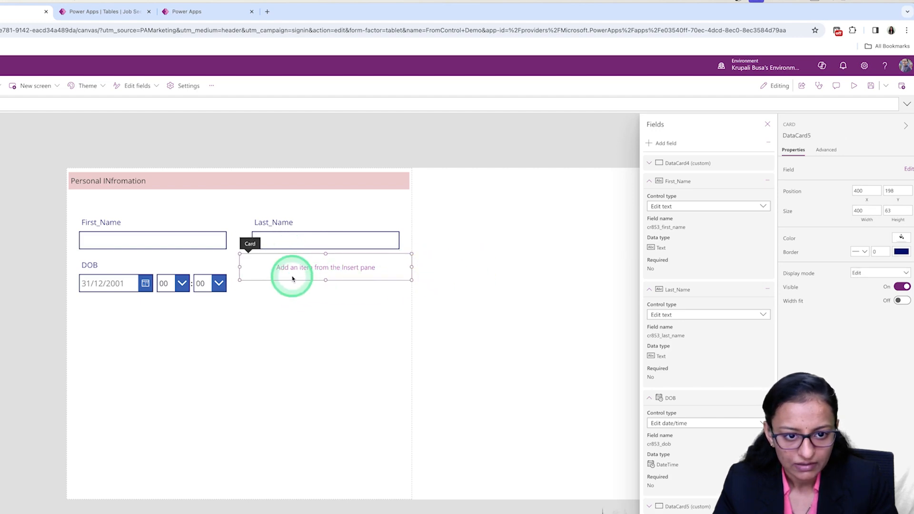
drag(239, 267, 135, 273)
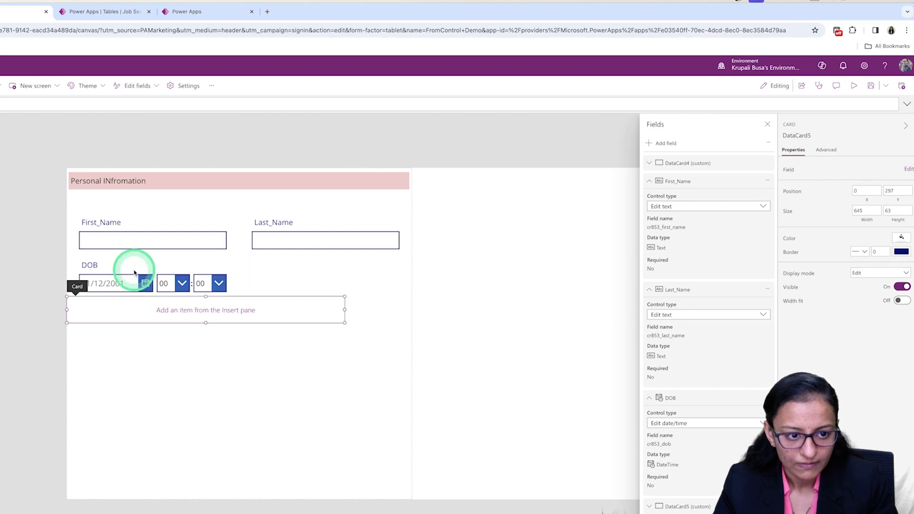
drag(344, 310, 377, 310)
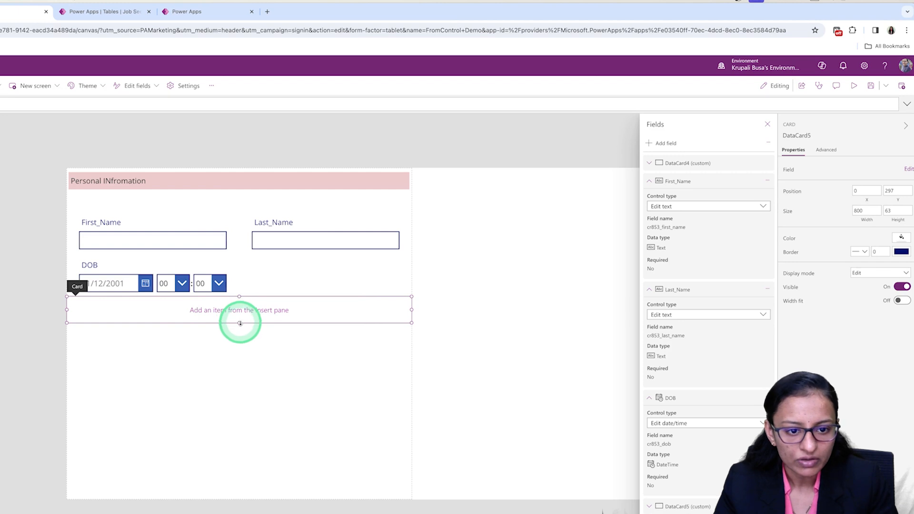
drag(240, 322, 239, 314)
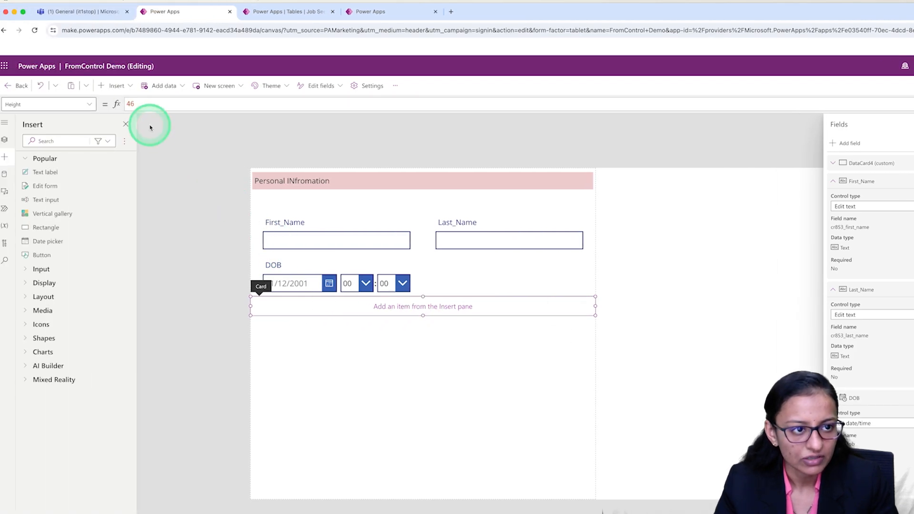
Insert a text label about 793 wide into the empty card, reading "Contact Infromation" on a light pink background.
click(114, 94)
drag(135, 139, 287, 301)
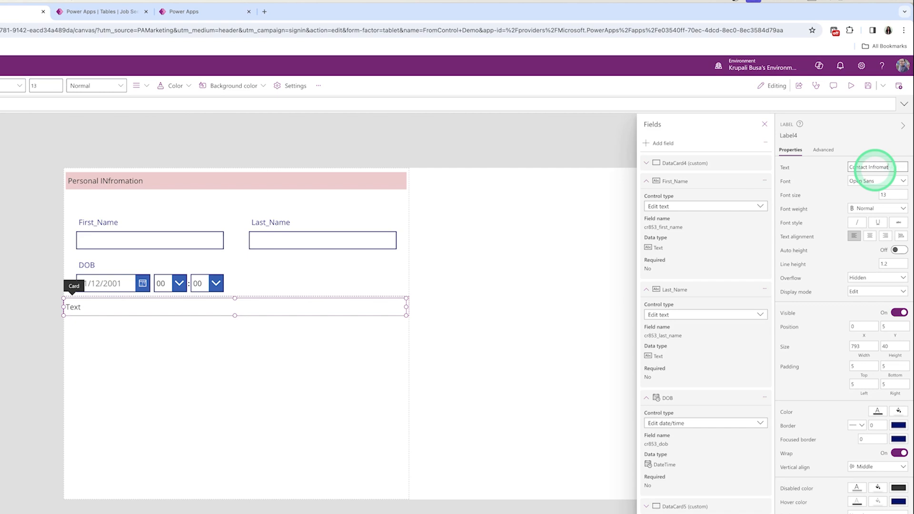
click(899, 411)
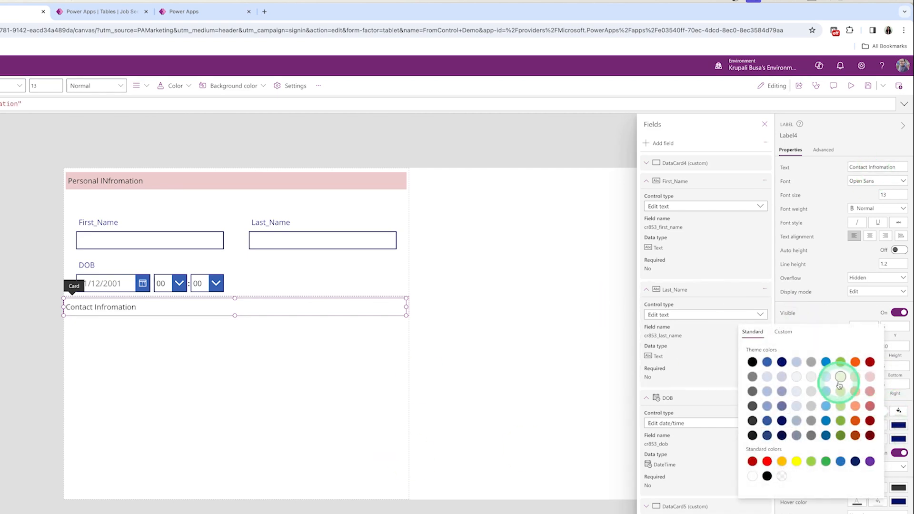
click(853, 436)
click(239, 380)
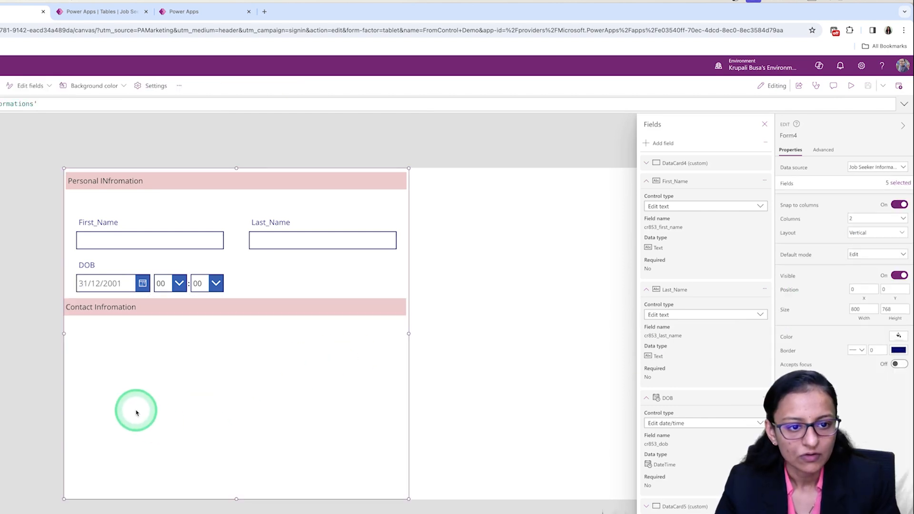
Add the Contact_no and Email_id fields to the form.
click(650, 143)
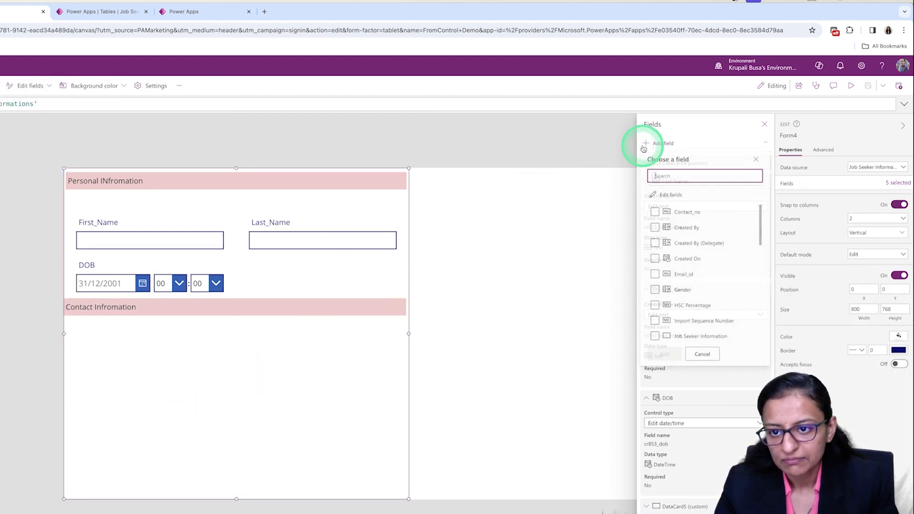
click(655, 214)
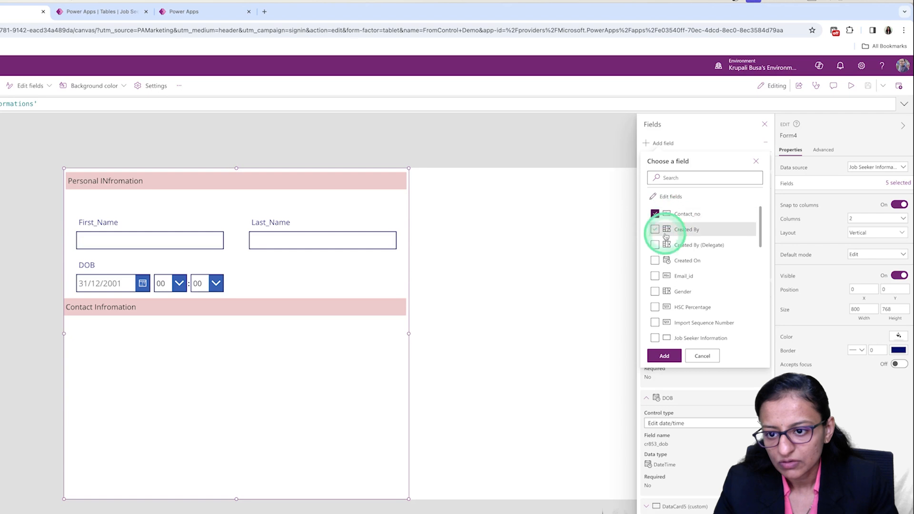
click(669, 279)
click(664, 356)
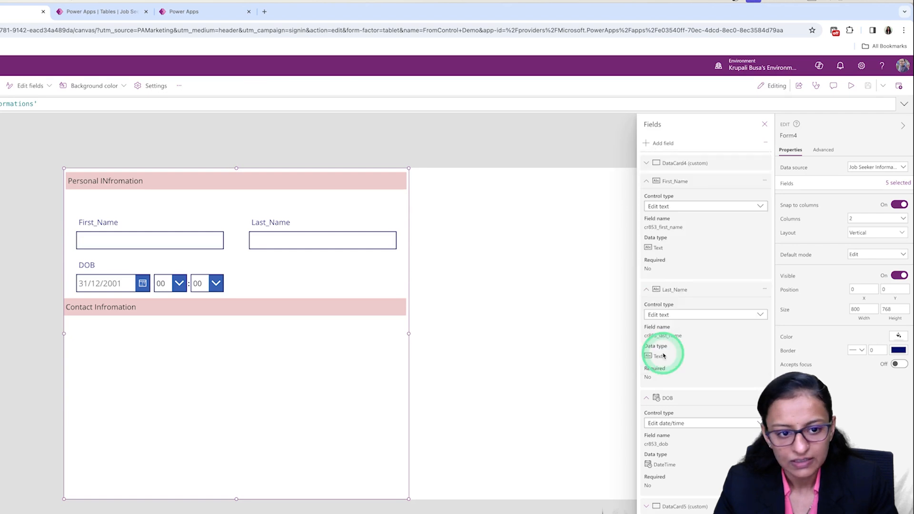
click(763, 125)
Move the Email_id card up beside the Contact_no card in the second column.
click(230, 379)
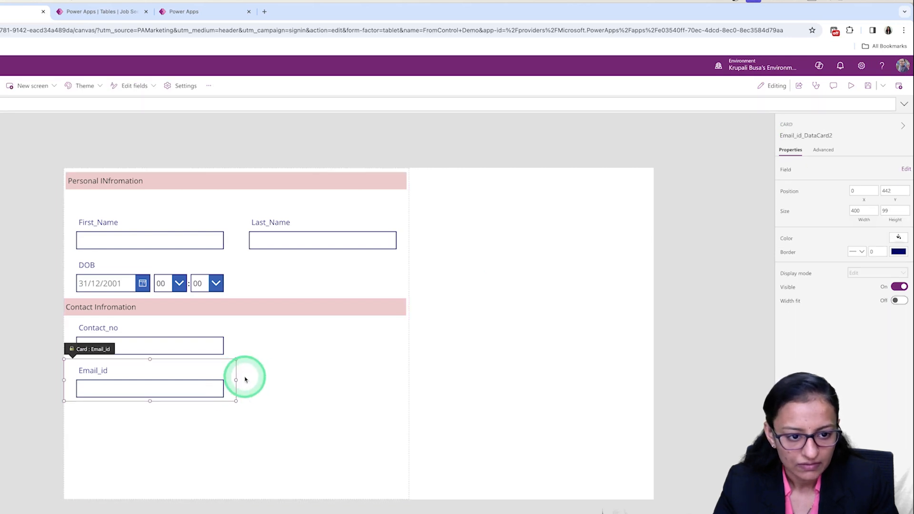
click(239, 384)
drag(196, 382, 254, 344)
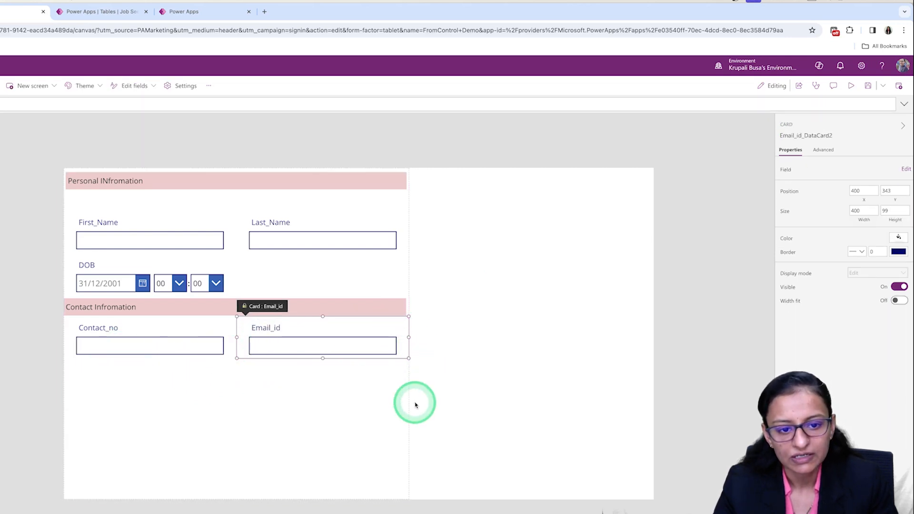
Add a third custom card below Contact_no, reduce its height to 50 and stretch it across the form's full width.
click(374, 415)
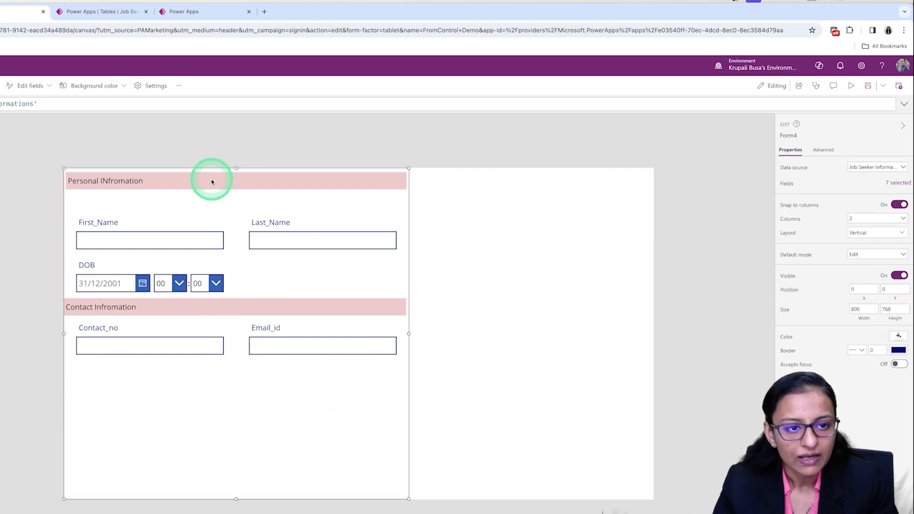
click(899, 184)
click(766, 144)
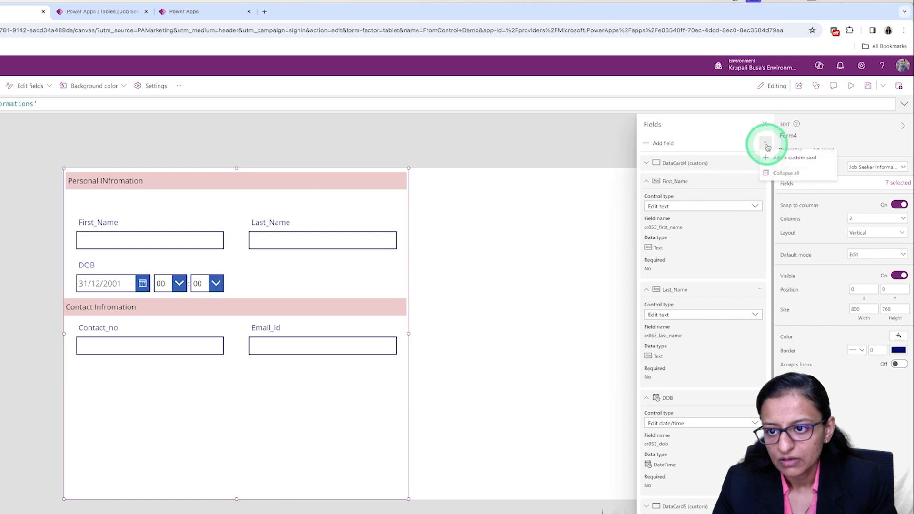
click(785, 158)
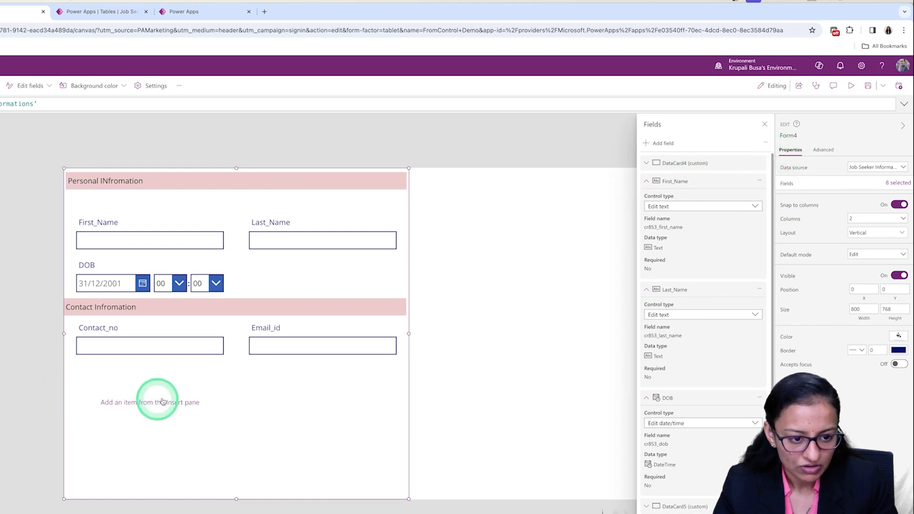
click(133, 414)
drag(149, 444, 329, 368)
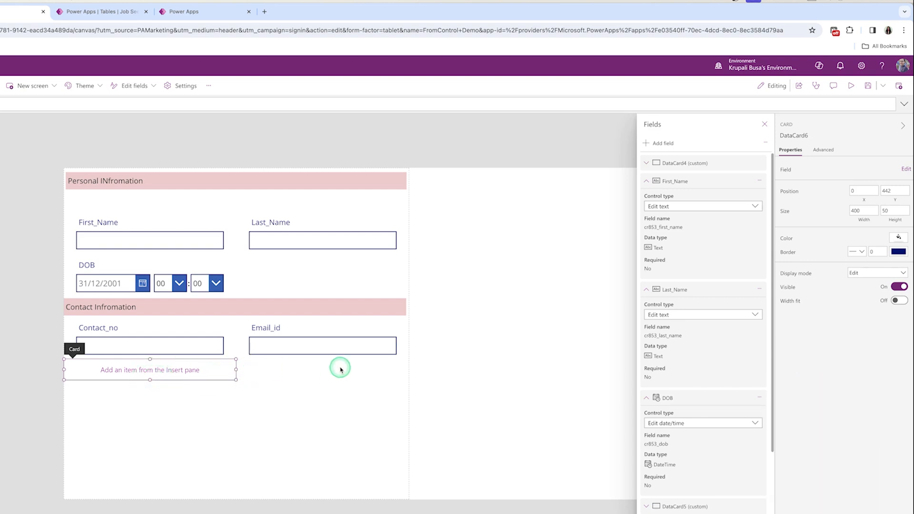
Insert a text label into the card below Contact_no and widen it to about 799 at the card's upper edge.
click(119, 86)
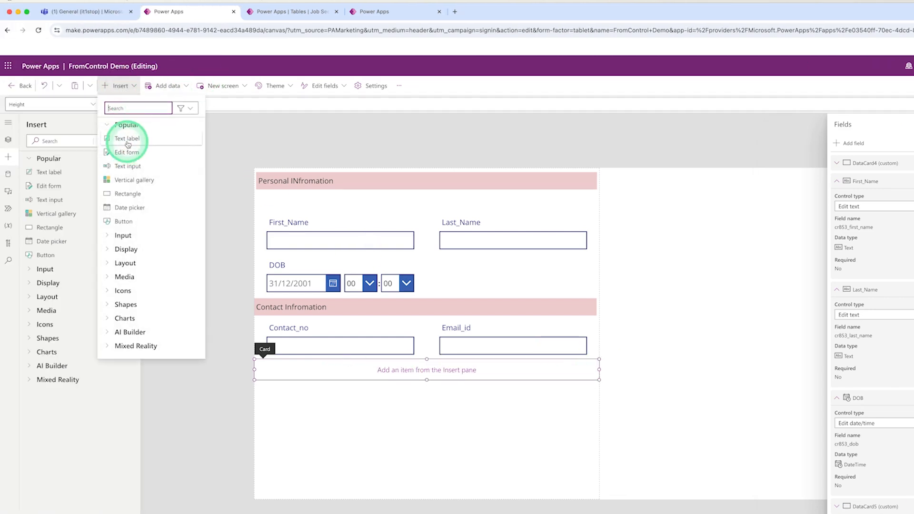
click(128, 142)
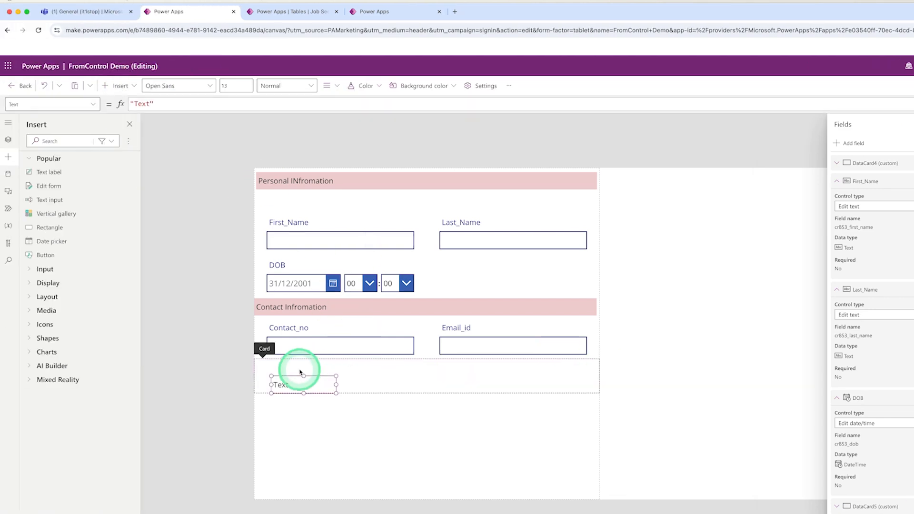
drag(292, 369, 598, 367)
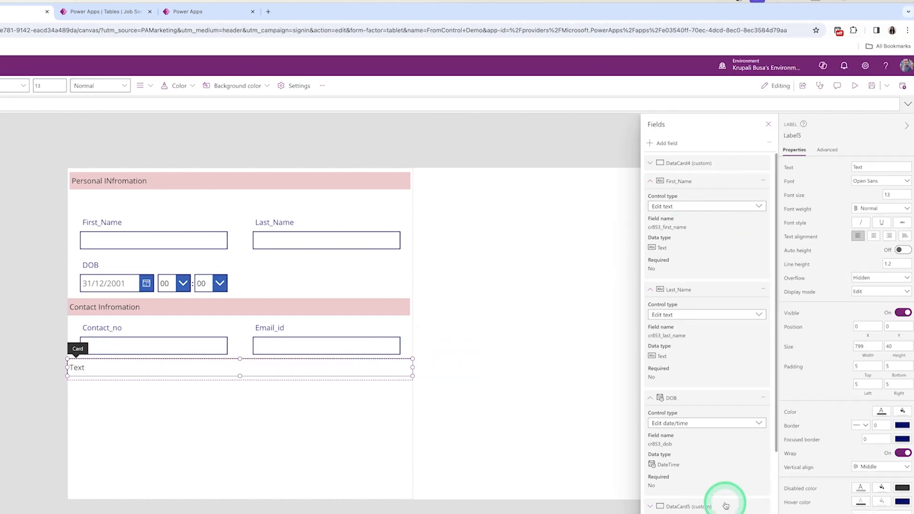
double_click(91, 372)
Set the new label's text to "Edu. info & Experiance INfo" and fill its background with light pink.
double_click(878, 169)
text(Edu. info & Expe)
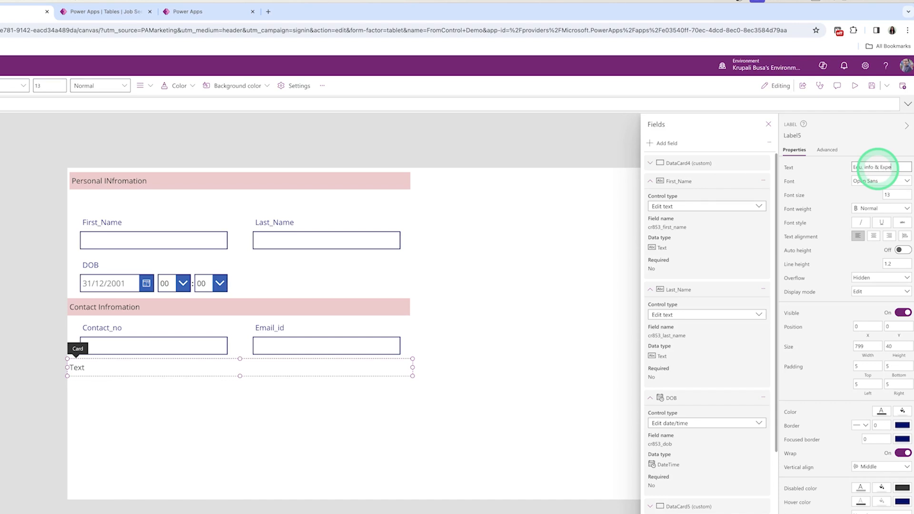
text(riance INfo)
click(903, 417)
click(874, 398)
click(417, 484)
Find and mark the SSC Percentage and PG Percentage fields for adding to the form.
click(668, 143)
text(SSC)
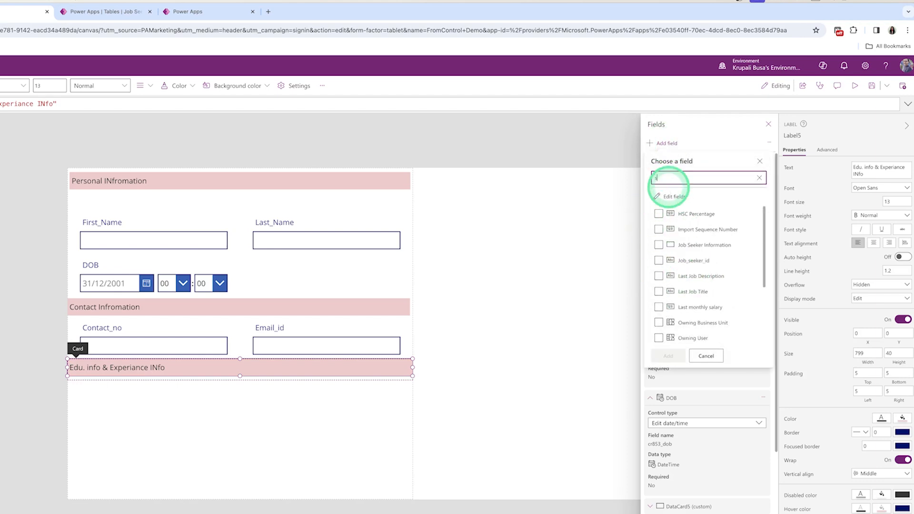
key(BackSpace)
key(BackSpace)
key(BackSpace)
text(U)
key(BackSpace)
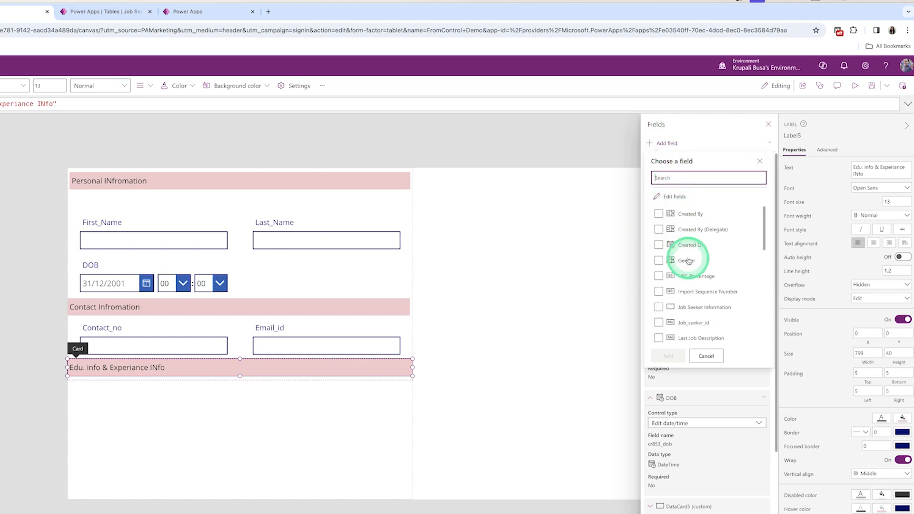
text(PG)
click(659, 214)
Mark UG PERCENTAGE and HSC Percentage as well, and add all the marked percentage fields to the form.
click(659, 178)
key(BackSpace)
key(BackSpace)
text(UG)
click(659, 214)
click(666, 177)
key(BackSpace)
key(BackSpace)
text(HSC)
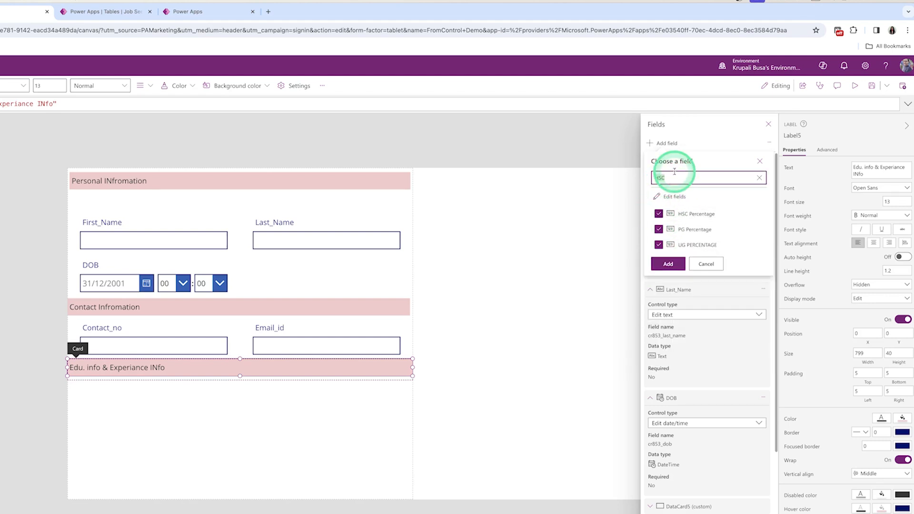
click(658, 213)
click(670, 265)
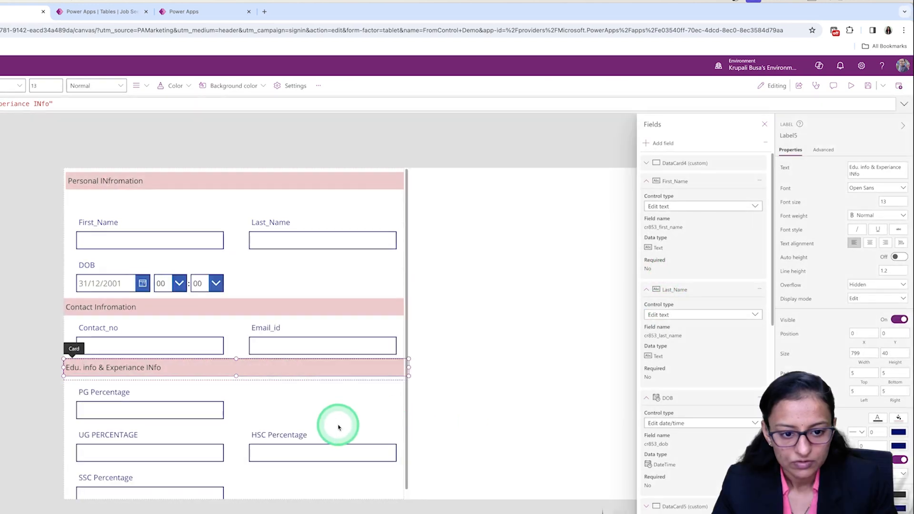
Adjust the PG Percentage card's width so the four percentage fields line up in two columns.
click(236, 409)
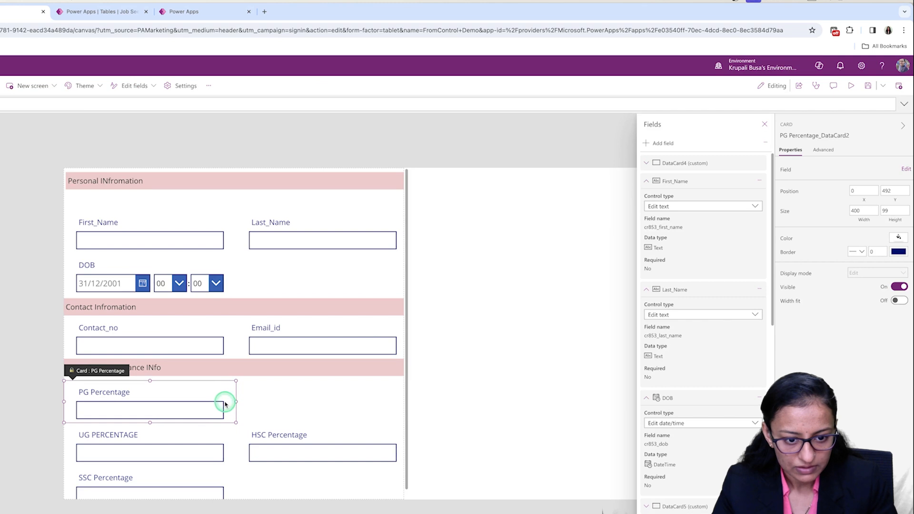
drag(239, 402, 236, 402)
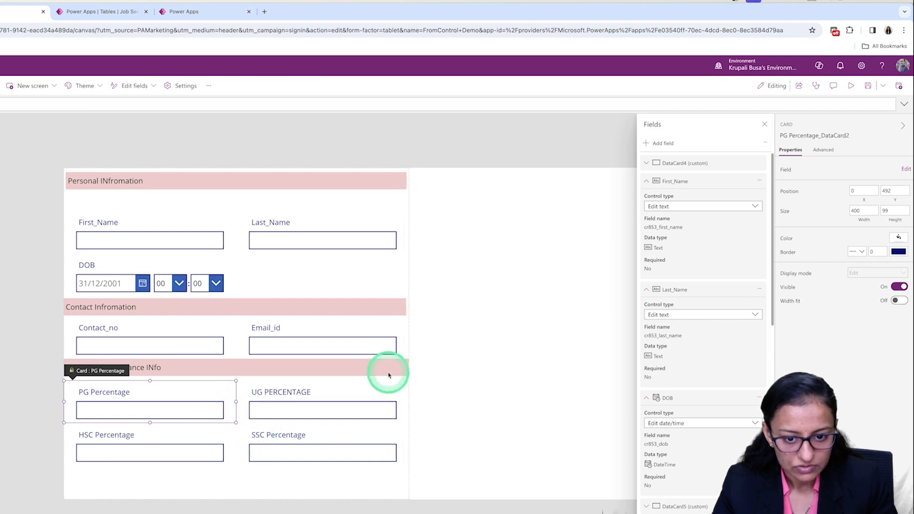
click(765, 124)
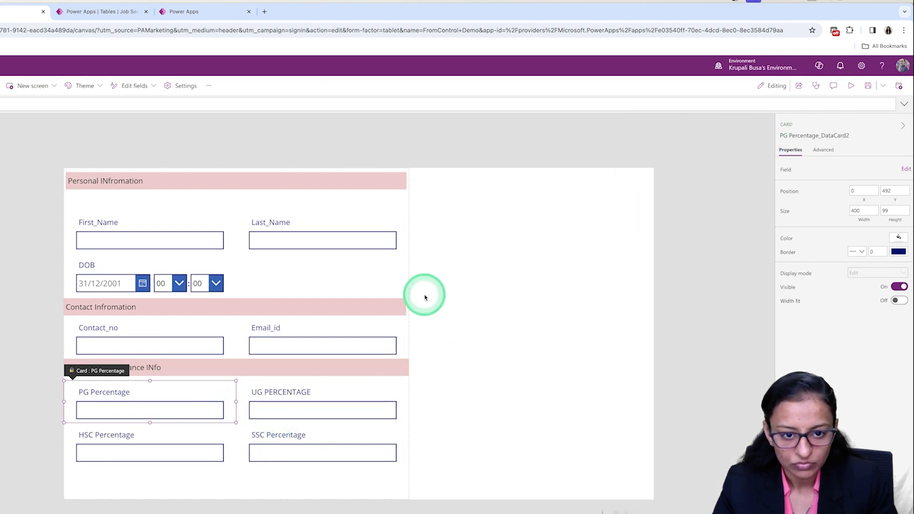
Find the job-related fields in the form's field list and mark Last Job Title and Last Job Description for adding.
click(316, 472)
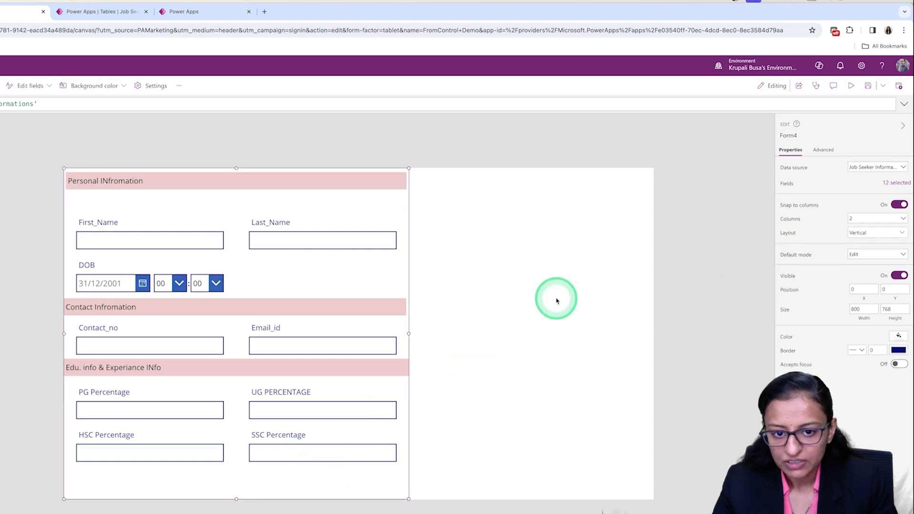
click(898, 183)
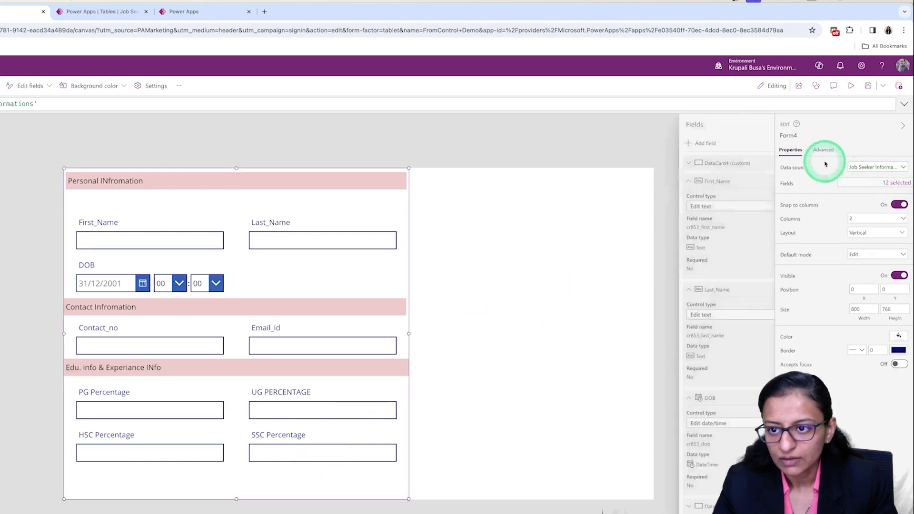
click(664, 143)
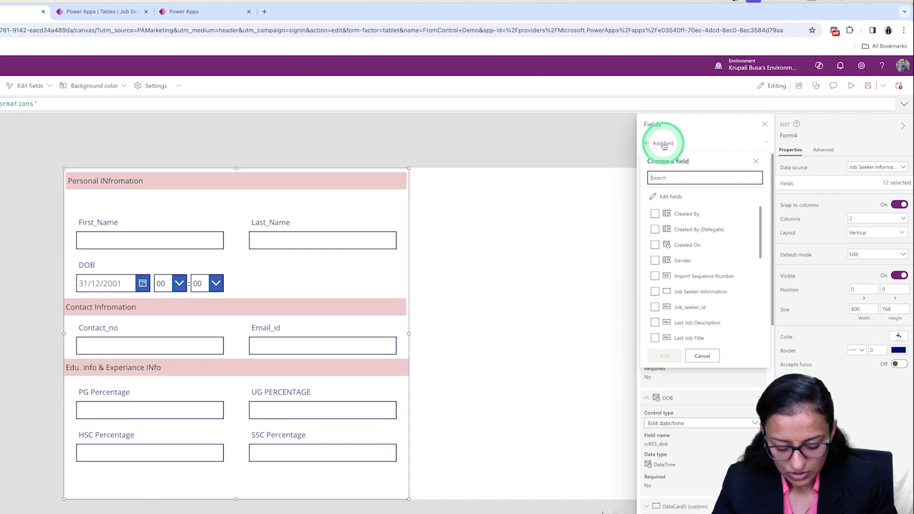
text(job)
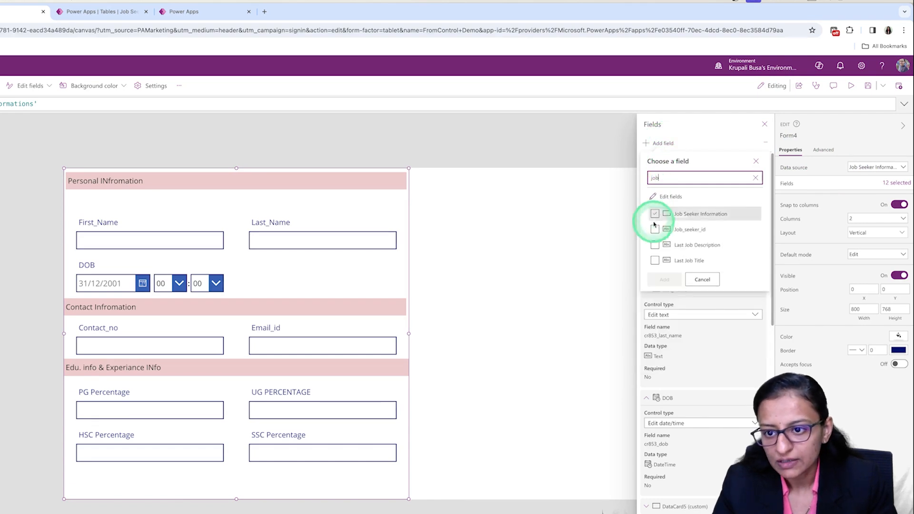
click(656, 261)
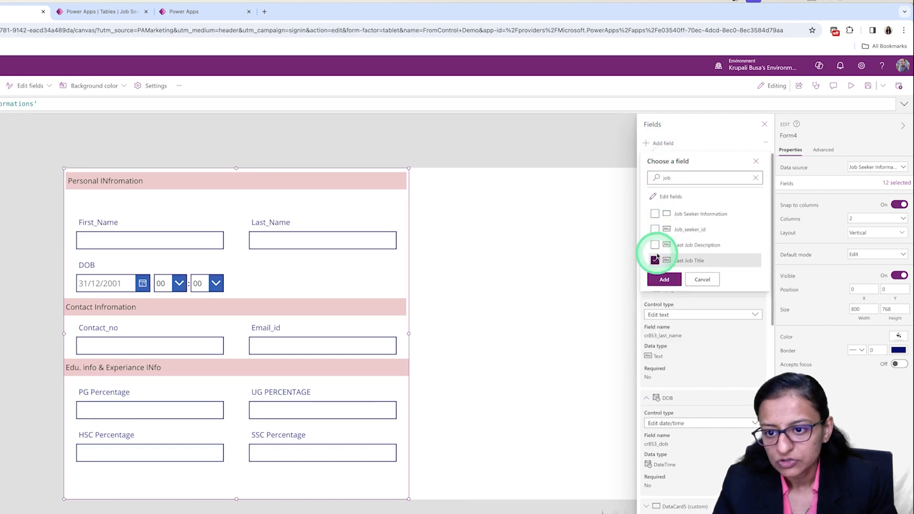
click(655, 244)
click(657, 230)
click(661, 215)
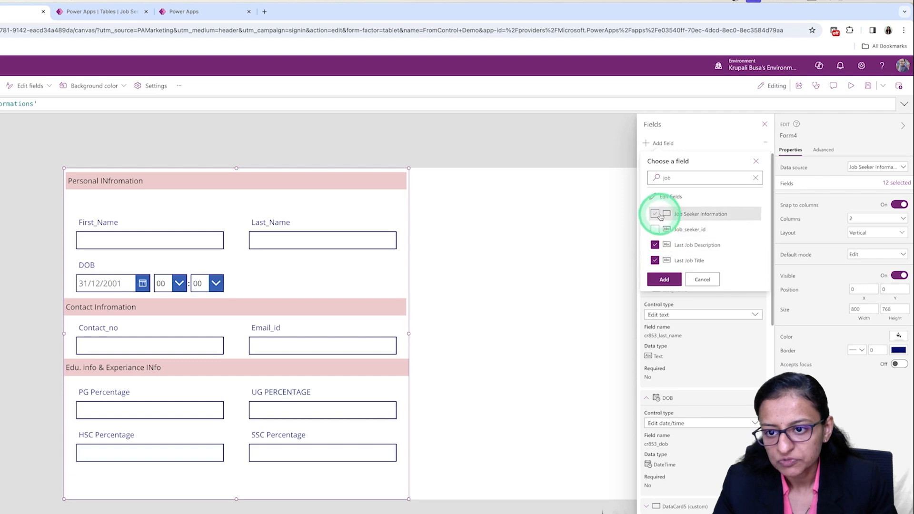
click(677, 284)
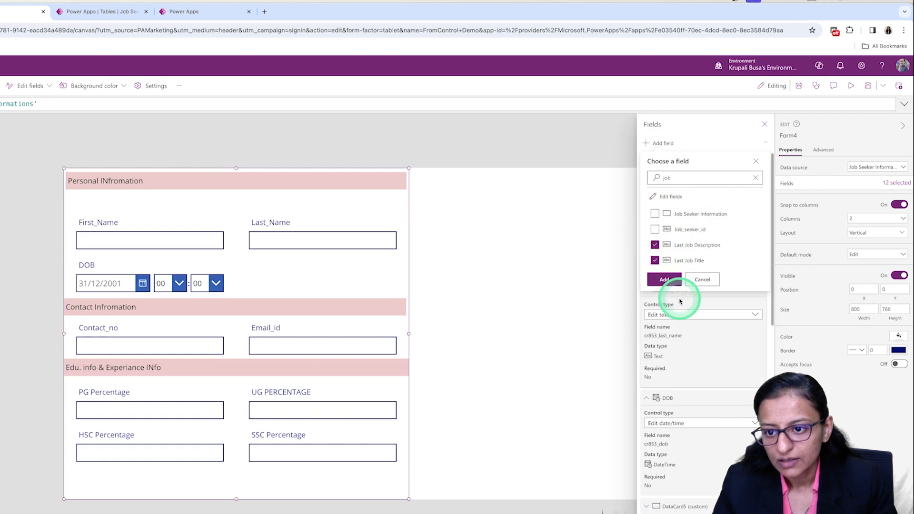
Find and mark the Last monthly salary field, and add it to the form together with the marked job fields.
click(673, 179)
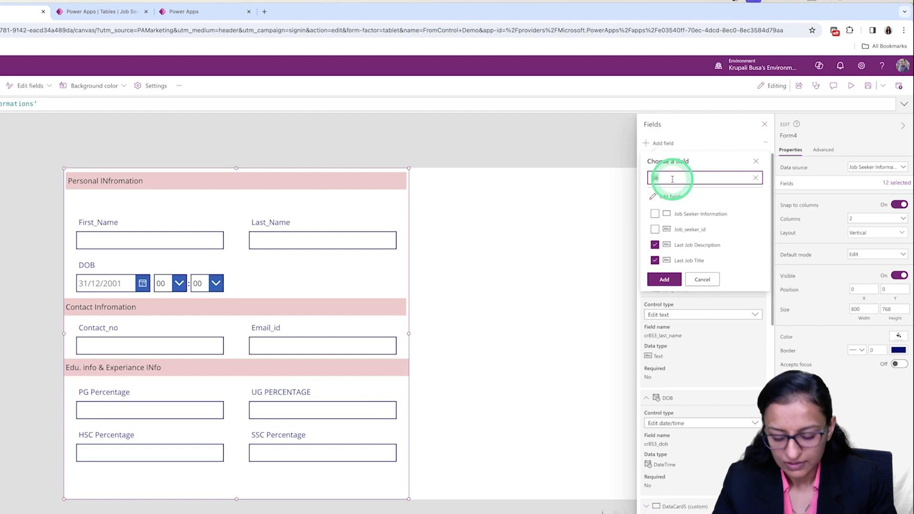
text(la)
click(656, 214)
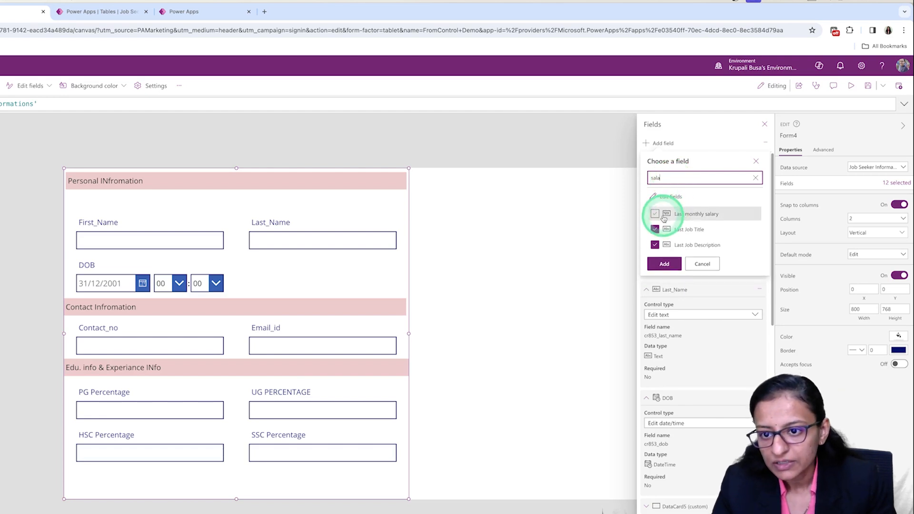
click(666, 263)
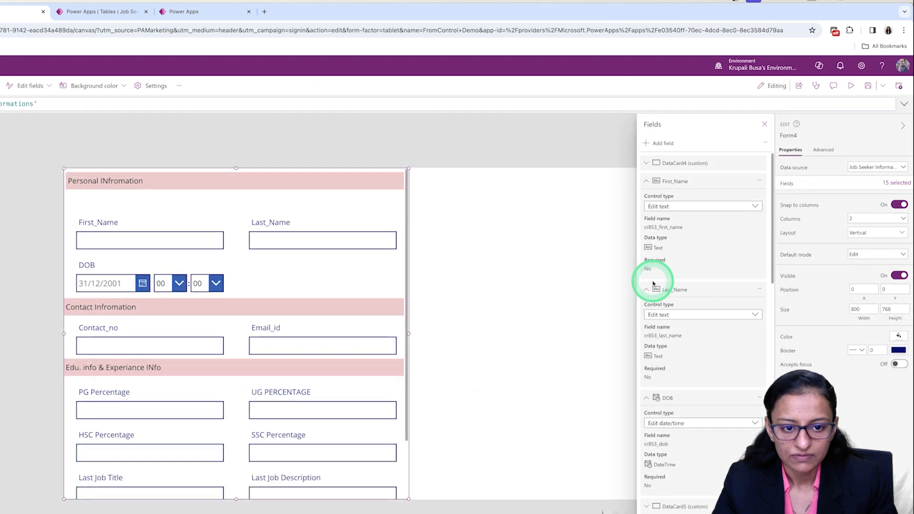
click(762, 125)
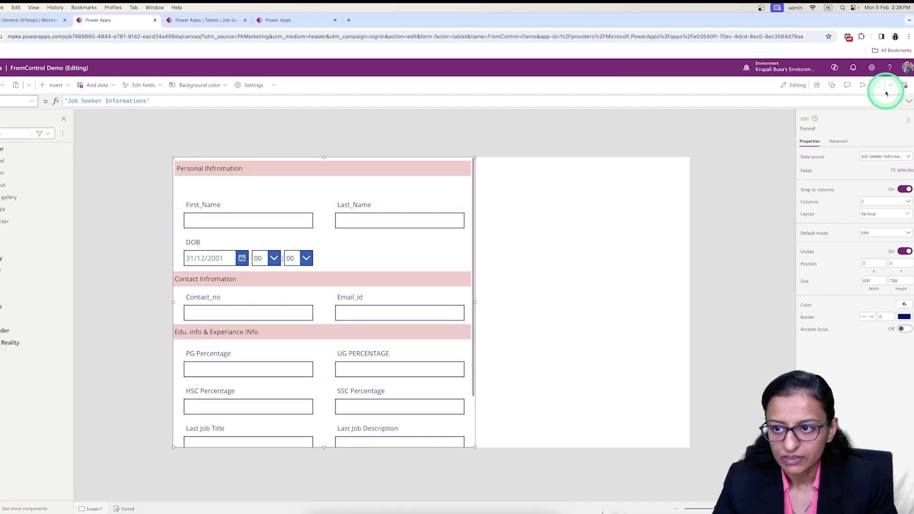
Preview the app, and after closing the preview set the form's default mode to New.
click(862, 86)
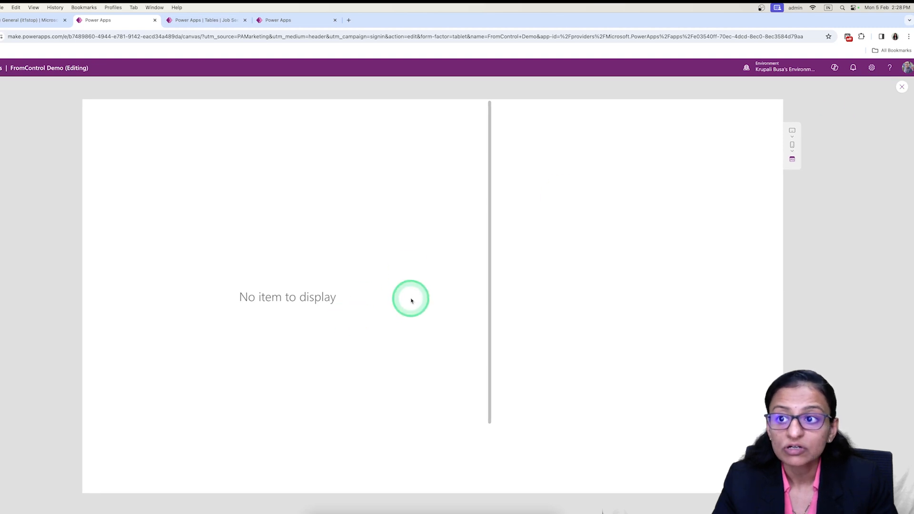
click(902, 88)
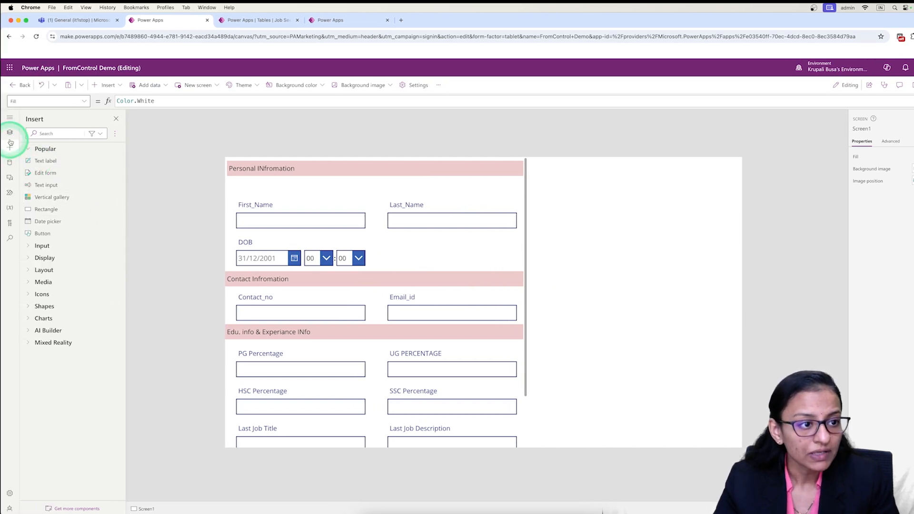
click(9, 137)
click(49, 199)
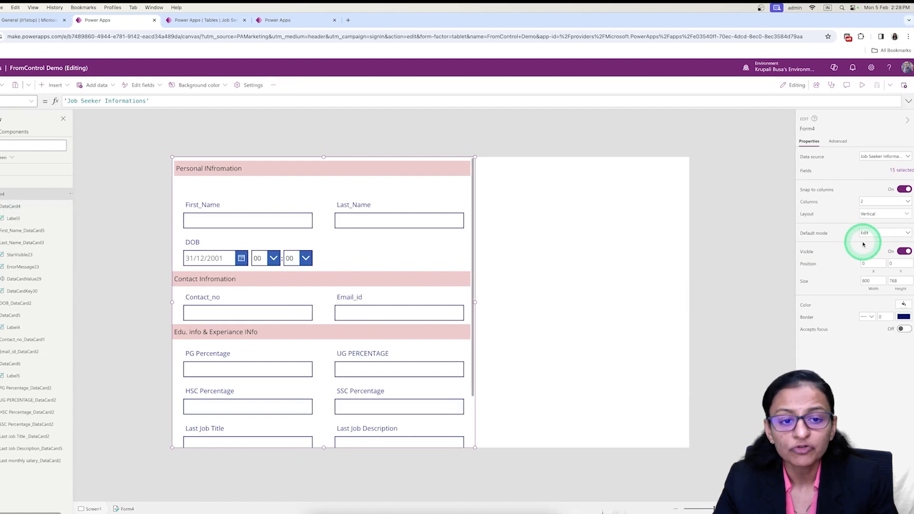
click(869, 233)
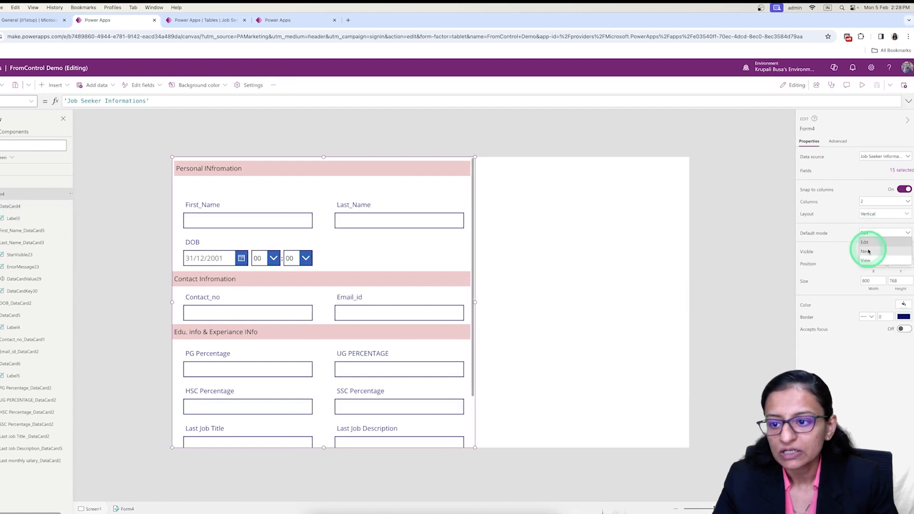
click(869, 252)
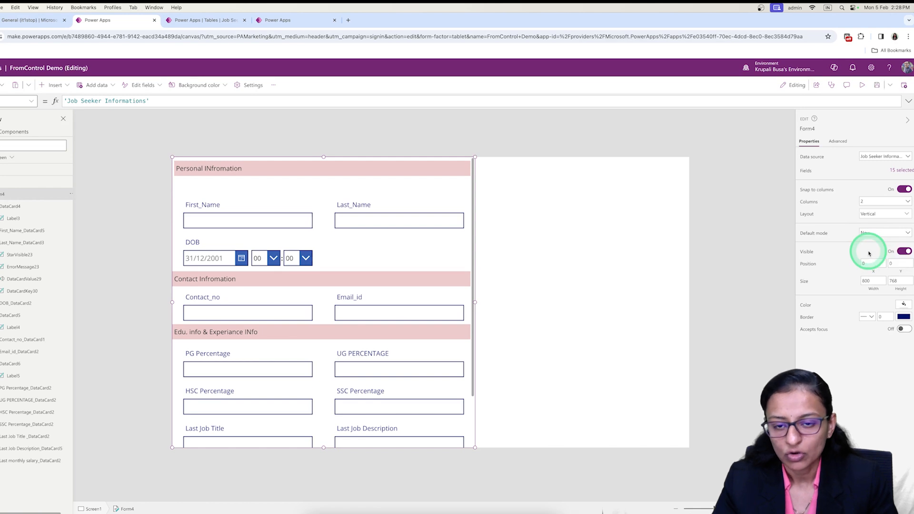
Preview the app to check how the form displays its sections and fields in New mode.
click(882, 98)
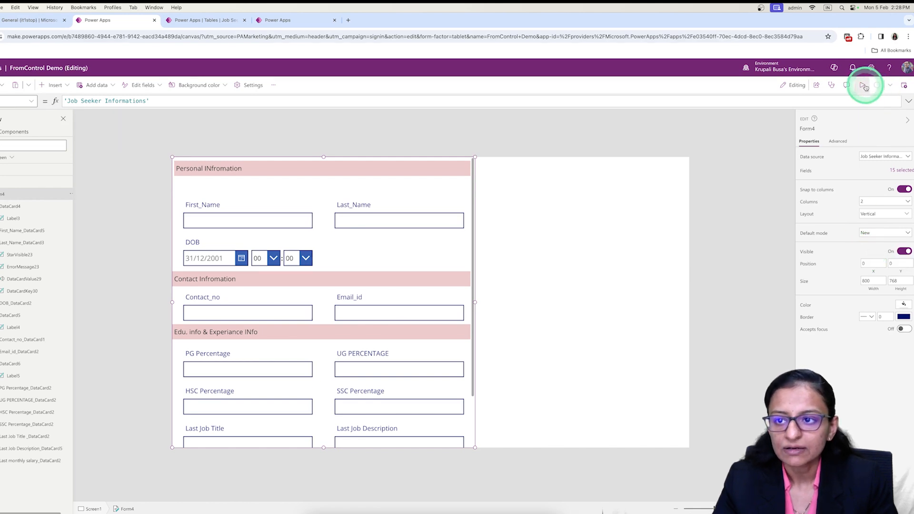
click(864, 86)
scroll(459, 328, down, 3)
scroll(460, 329, up, 2)
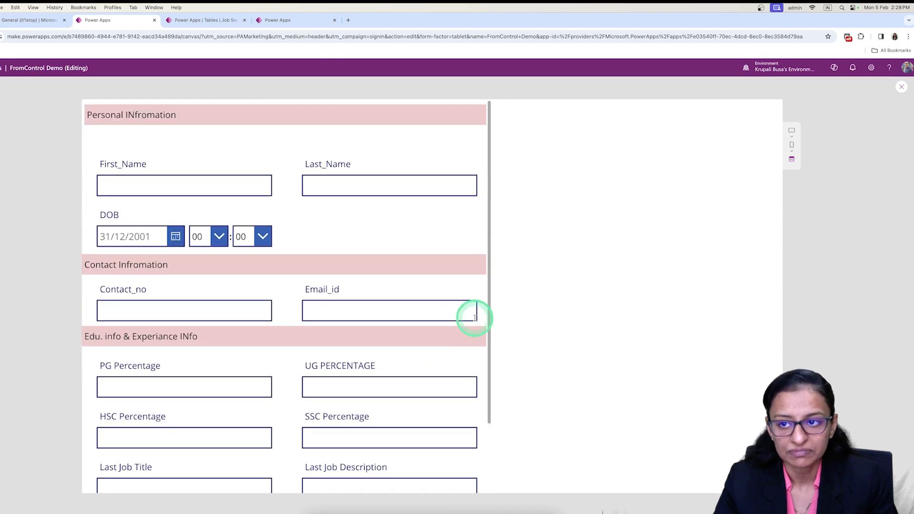
click(901, 89)
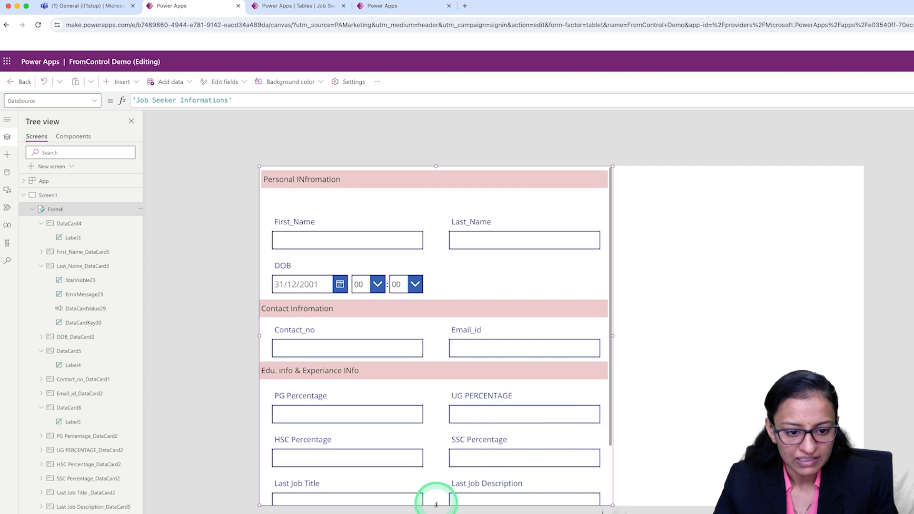
Shorten the form from its lower edge to leave free space beneath it on the screen.
drag(436, 504, 439, 475)
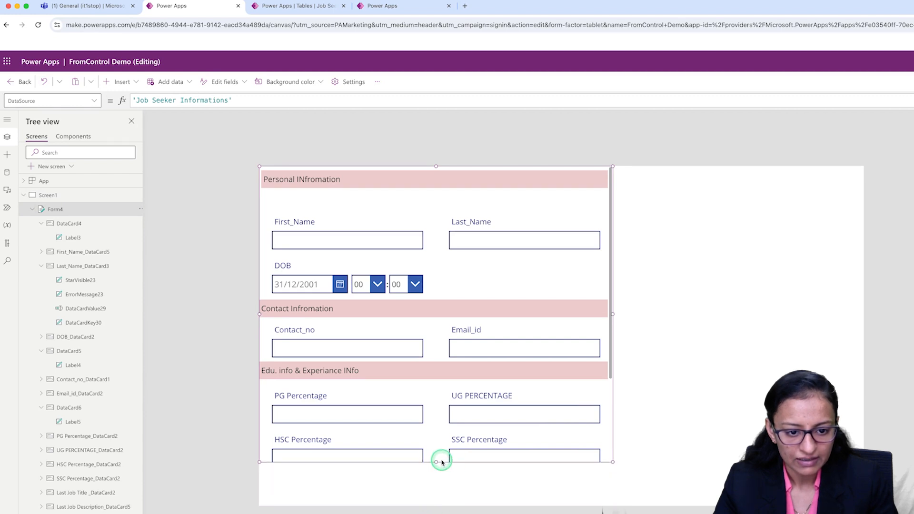
click(441, 486)
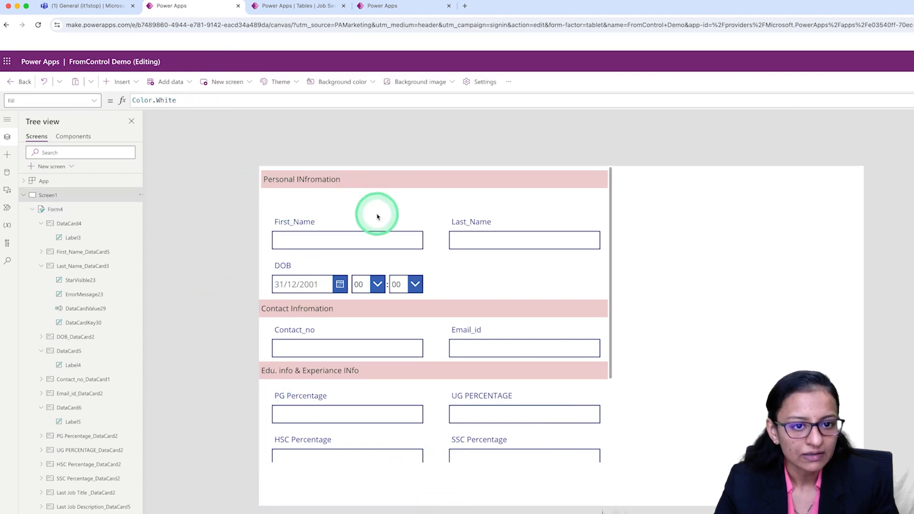
Insert a button, place it centred in the space beneath the form, and set its text to SAVE.
click(116, 81)
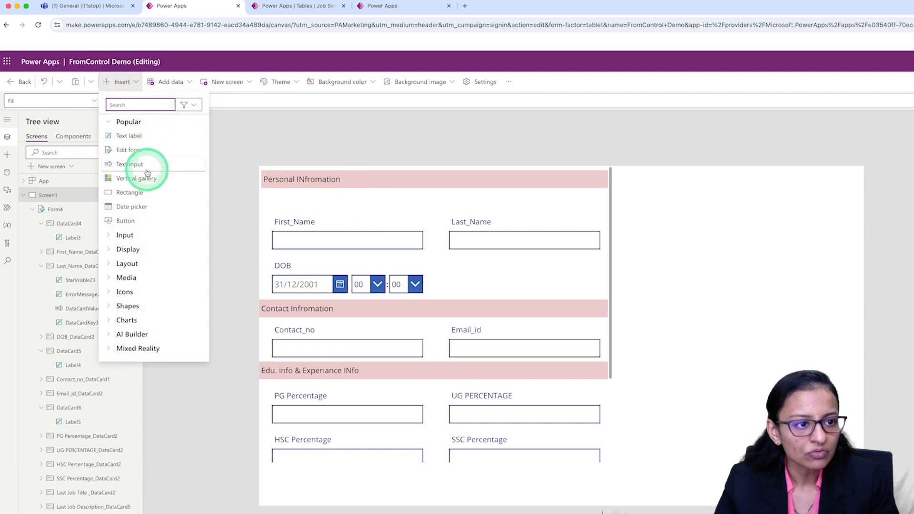
click(133, 225)
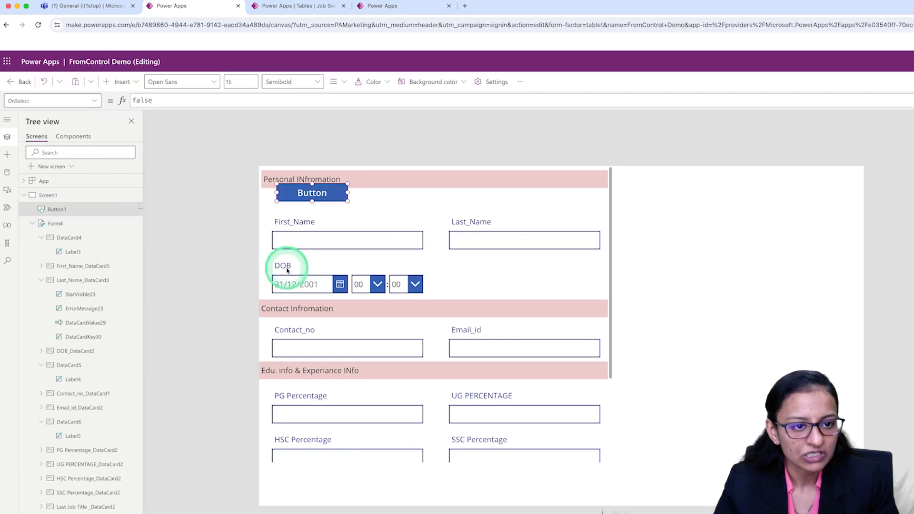
drag(309, 194, 420, 484)
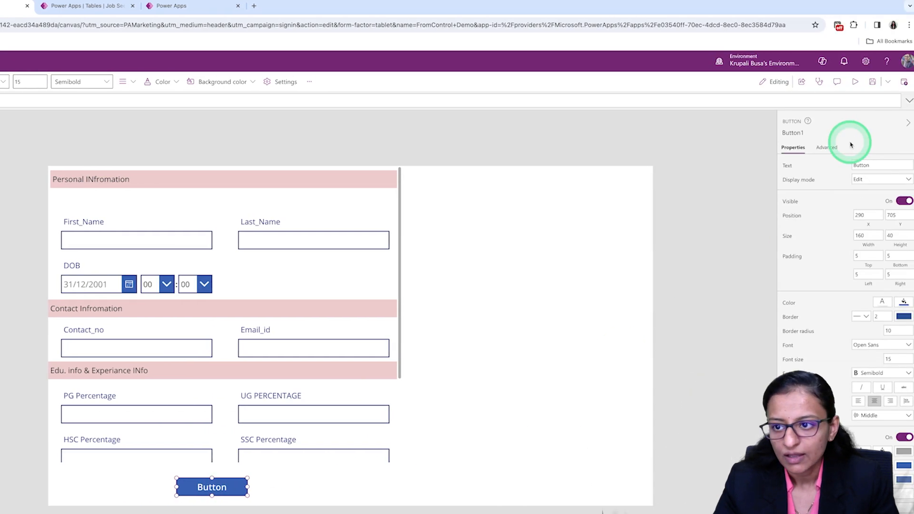
click(889, 164)
key(BackSpace)
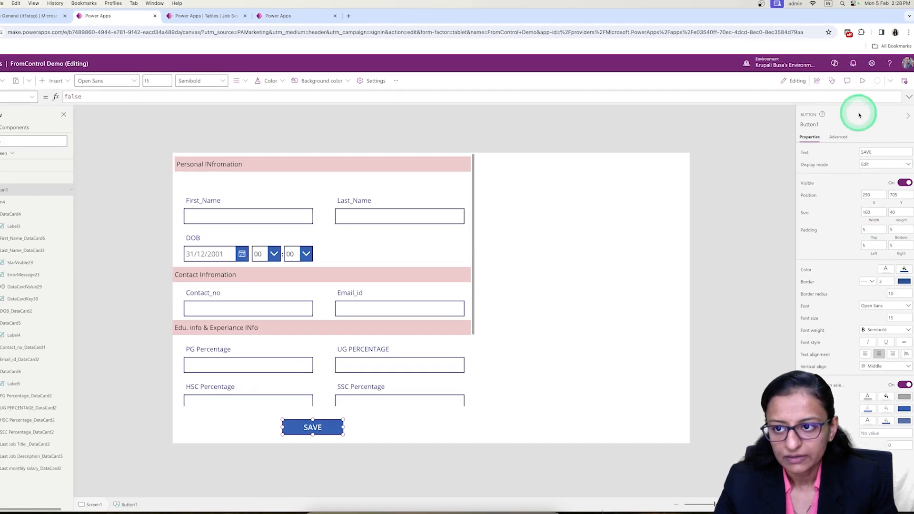
Preview the app to check the form's remaining fields together with the SAVE button.
click(862, 81)
scroll(276, 367, down, 3)
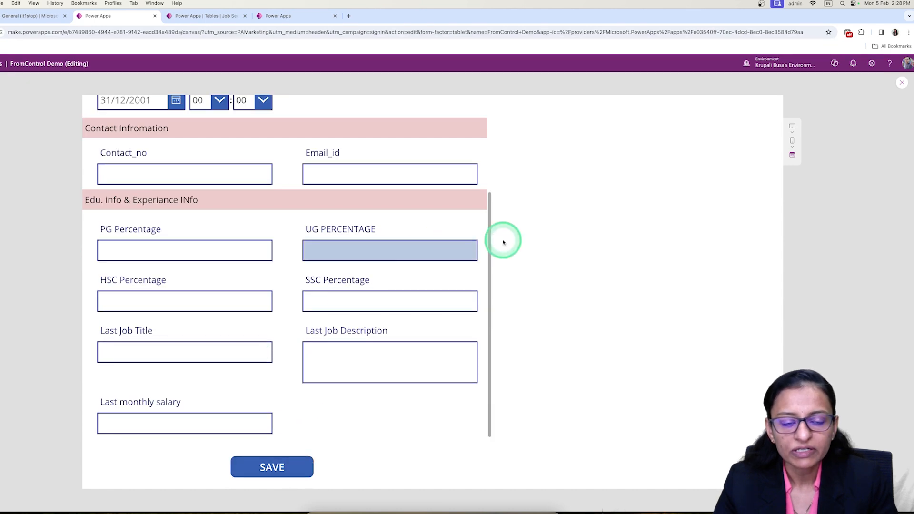
click(904, 84)
Replace the SAVE button's OnSelect formula with the beginning of a SubmitForm( call.
click(313, 425)
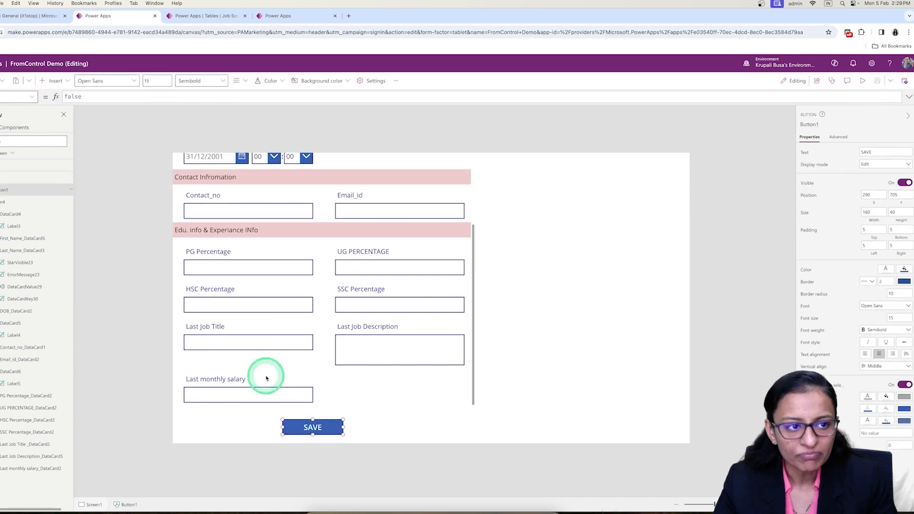
double_click(94, 96)
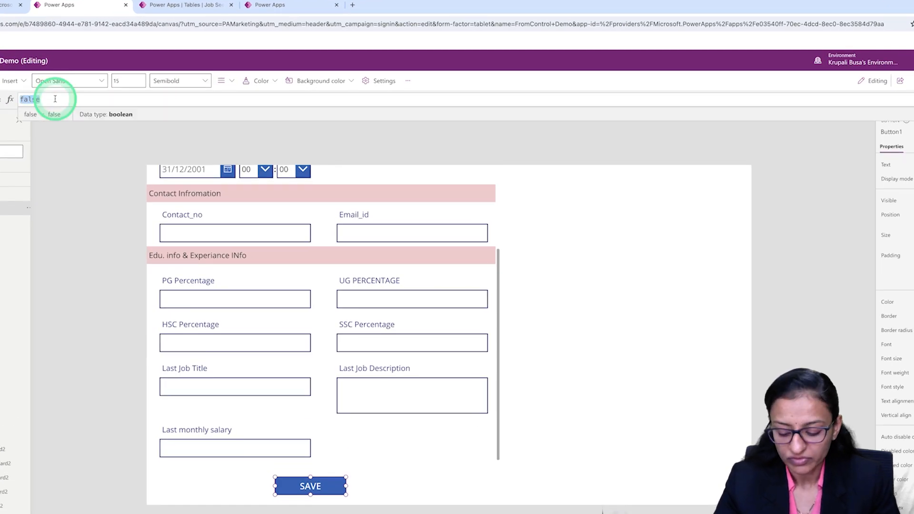
text(sum)
key(Down)
key(Tab)
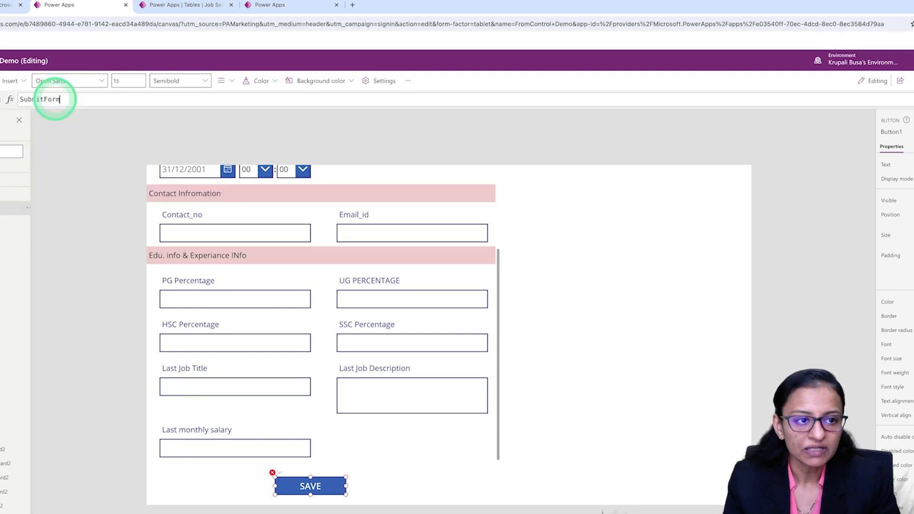
text(()
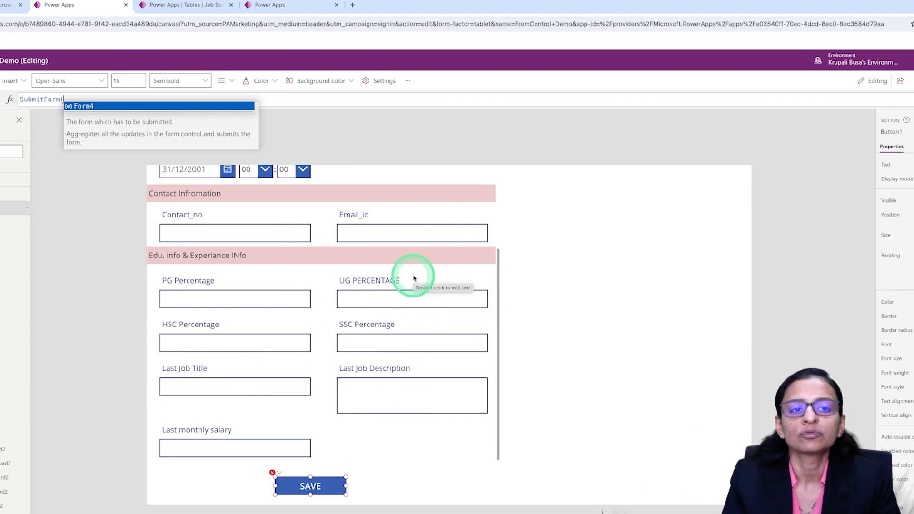
Check the finished edit-and-view app and the Job Seeker Information table's records, and return to the FromControl Demo app.
click(291, 5)
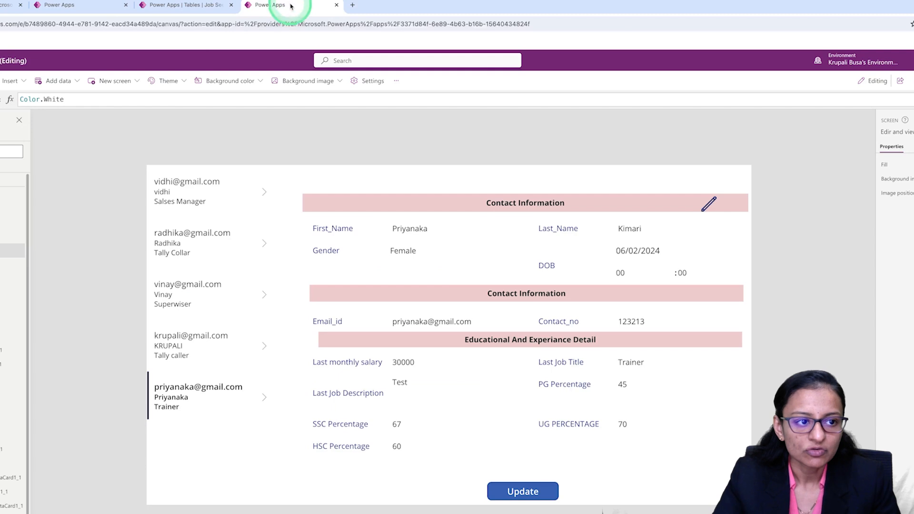
click(193, 6)
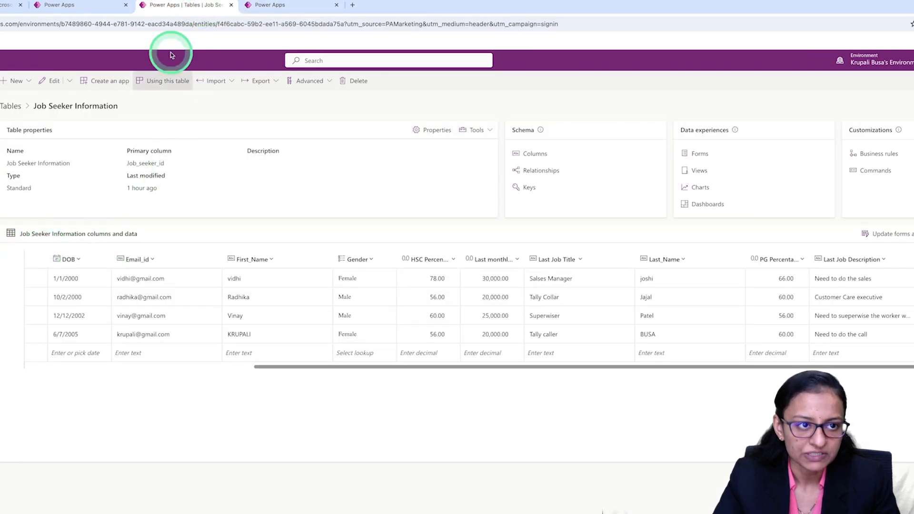
click(74, 6)
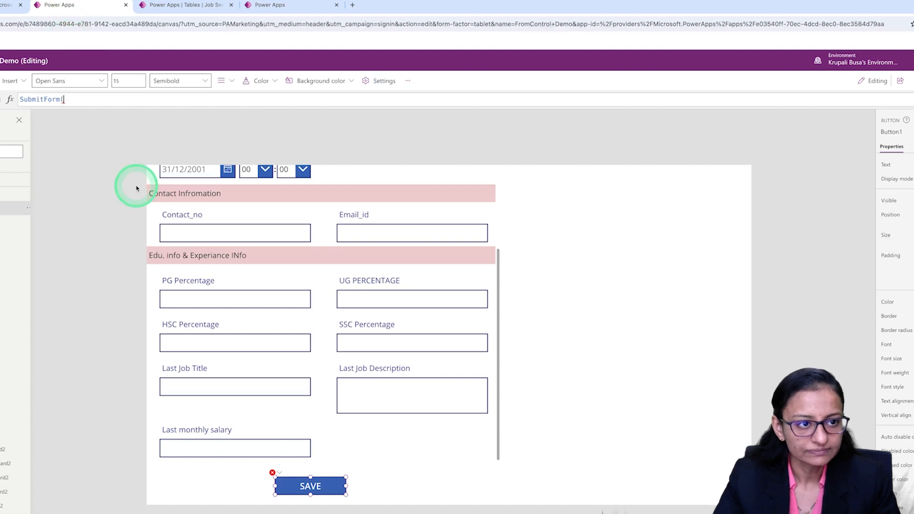
Complete the SAVE button's SubmitForm formula with Form4 as the form to submit.
text(fro)
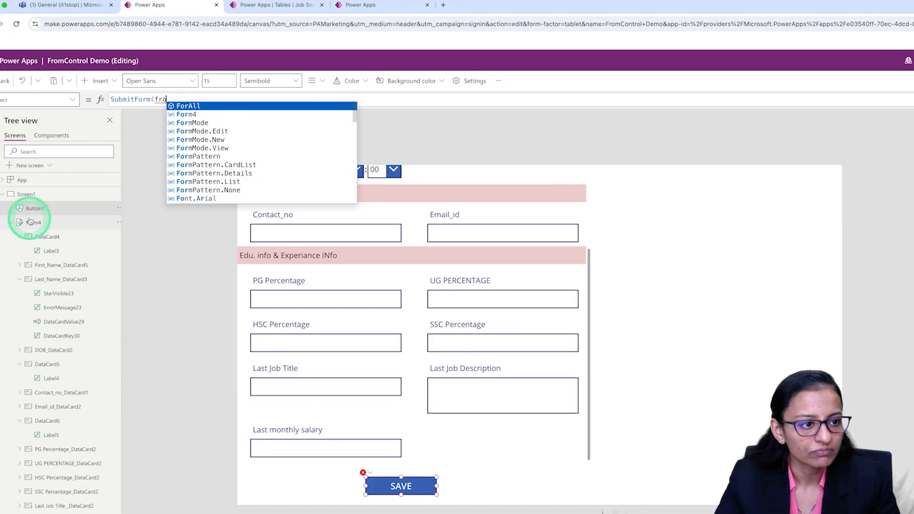
click(187, 115)
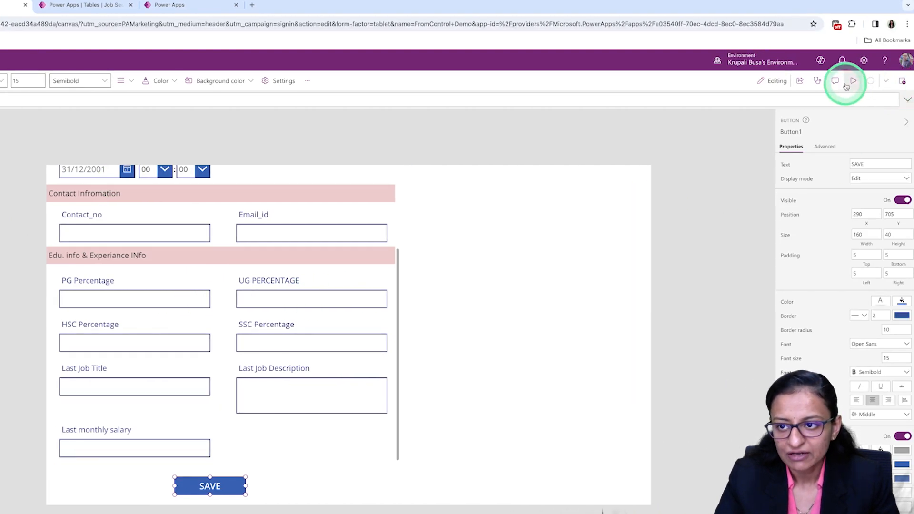
Preview the app and enter the job seeker's first and last name in the Personal Information section.
click(852, 82)
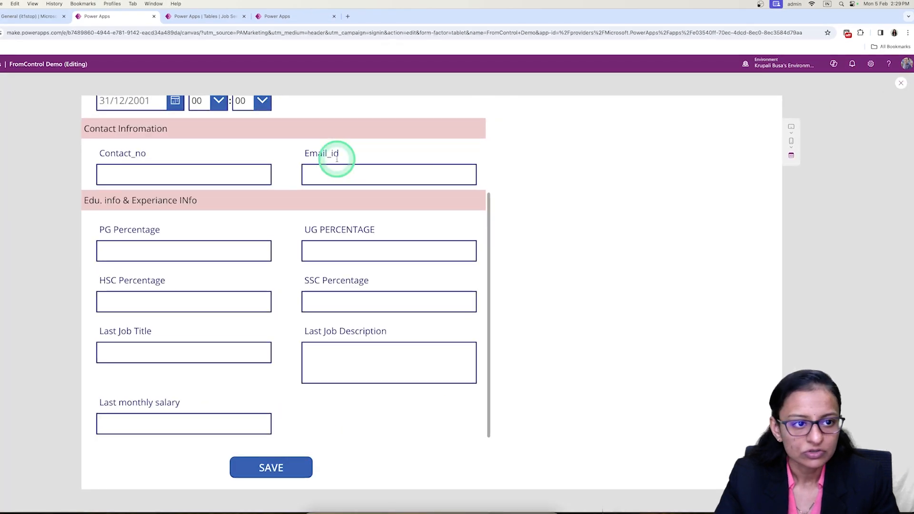
scroll(342, 186, up, 3)
click(231, 182)
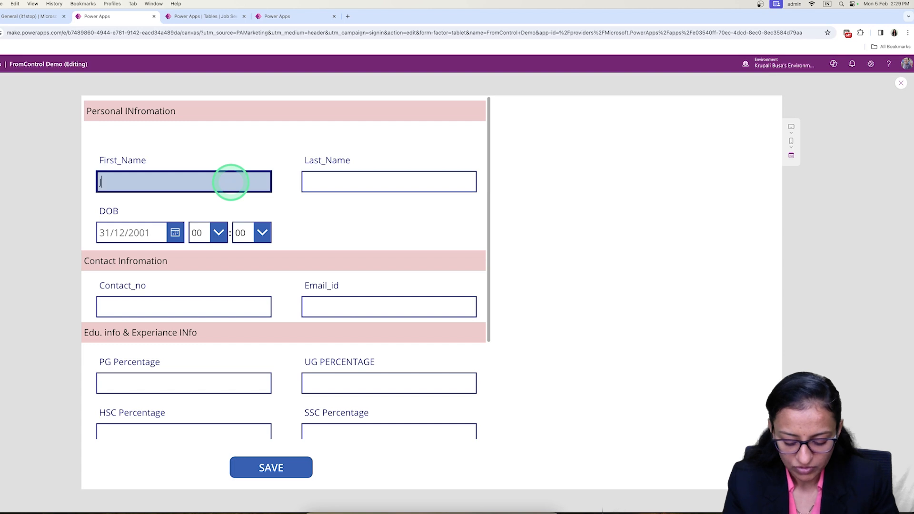
key(Tab)
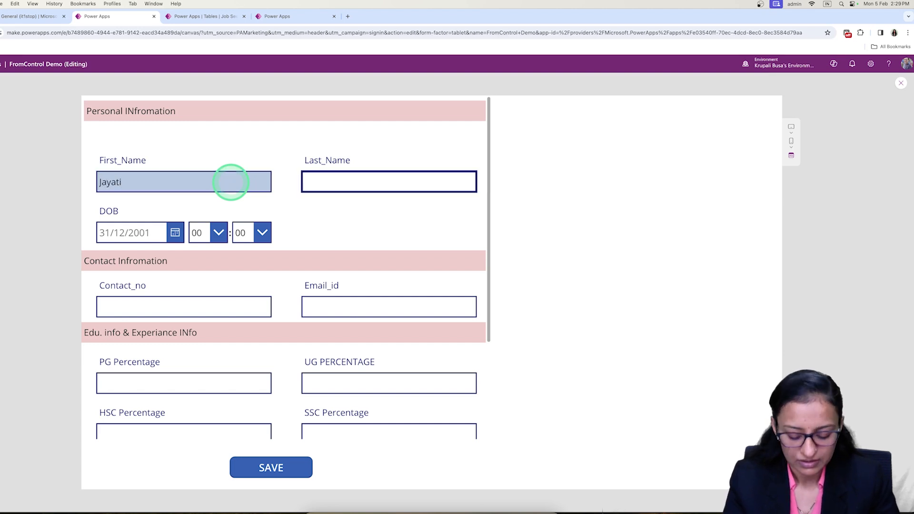
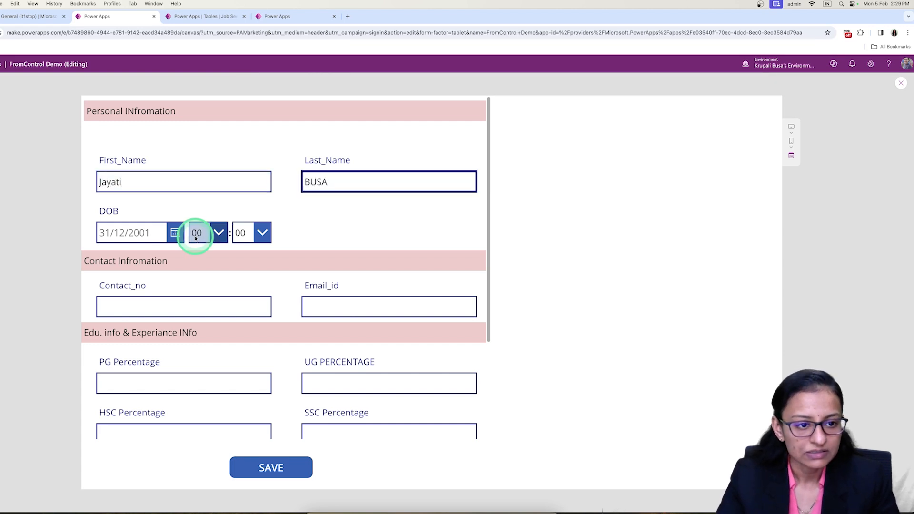
Pick the job seeker's date of birth in the DOB date picker, choosing its month, year and day.
click(175, 232)
click(186, 379)
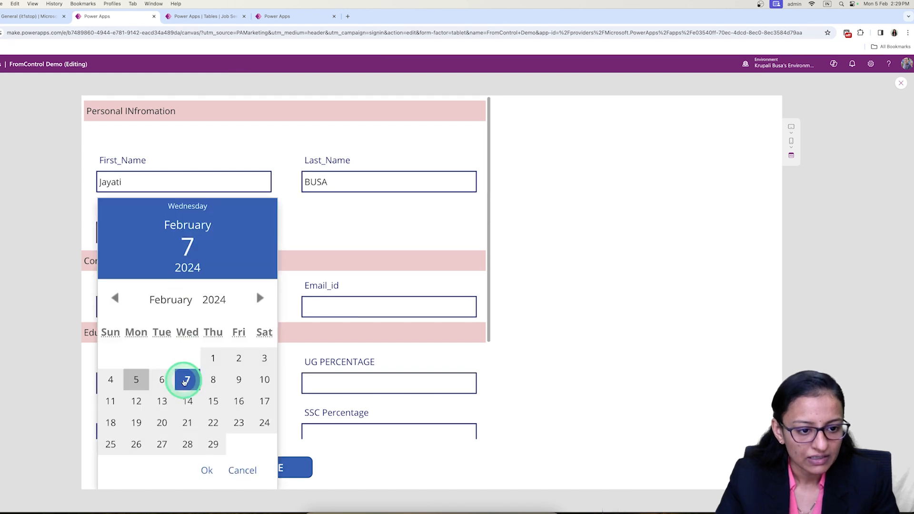
click(194, 317)
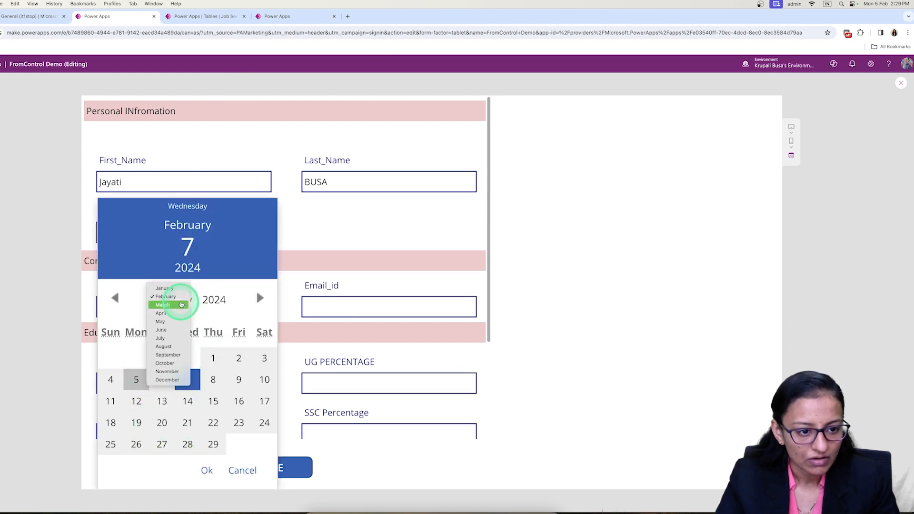
click(163, 289)
click(209, 300)
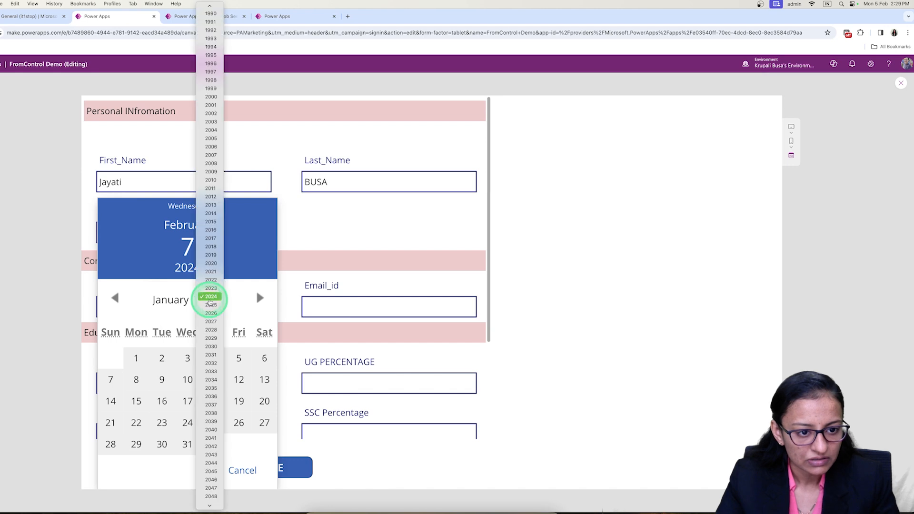
click(211, 231)
click(188, 358)
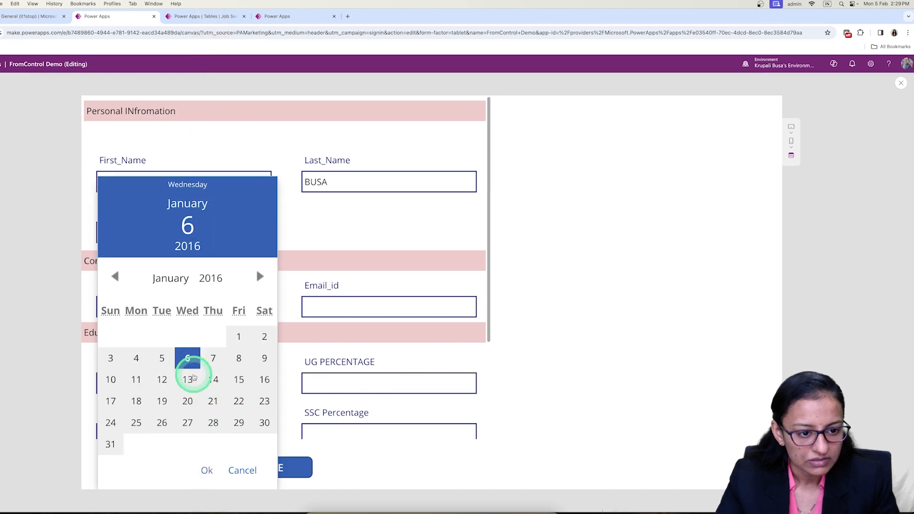
click(207, 471)
Fill in the job seeker's contact number and e-mail address in the contact section.
click(183, 300)
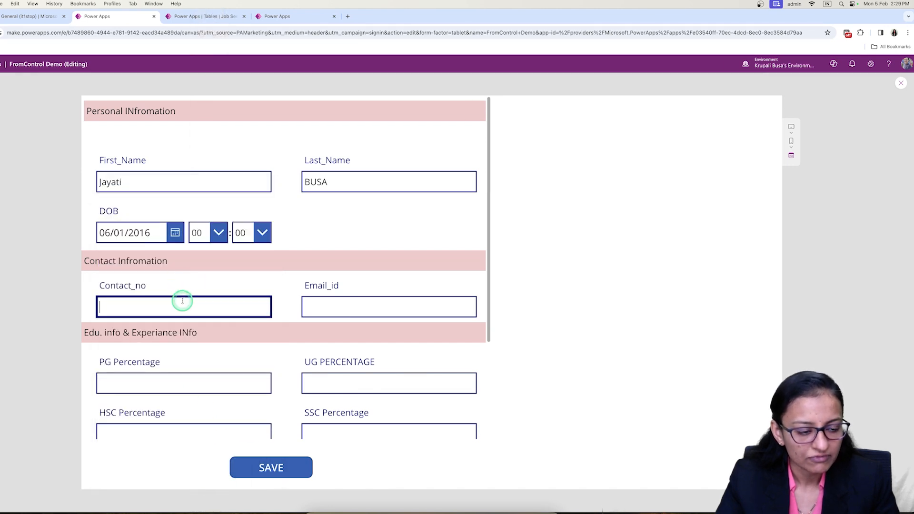
text(435435)
click(369, 302)
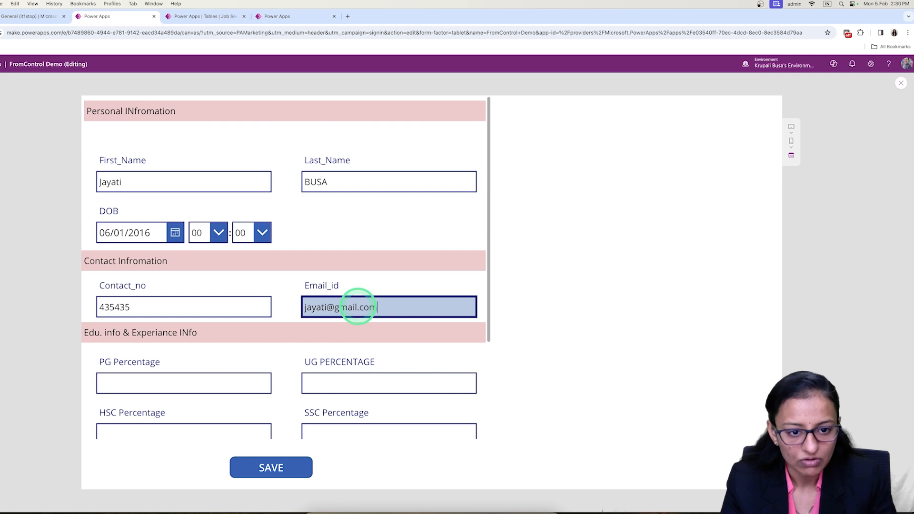
Enter the education percentages: PG 56, UG 67, HSC 67 and SSC 56.
scroll(279, 328, down, 3)
click(160, 309)
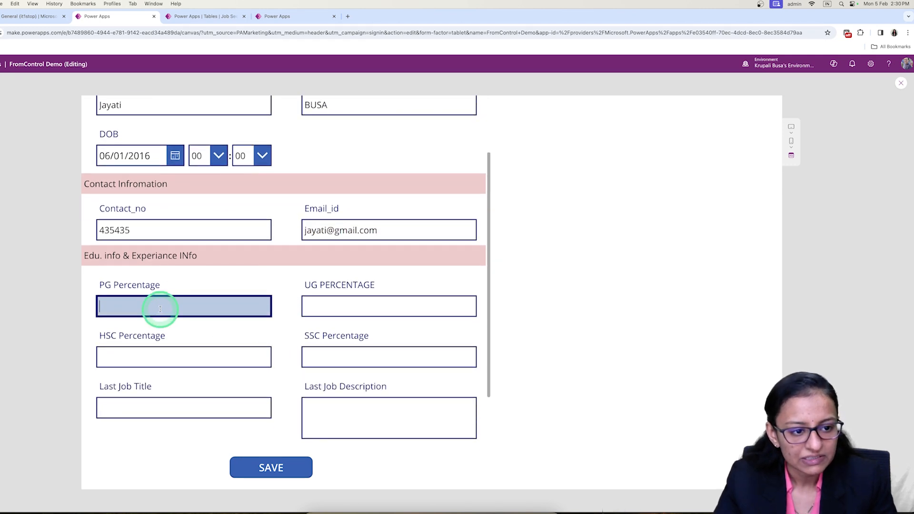
scroll(153, 262, up, 1)
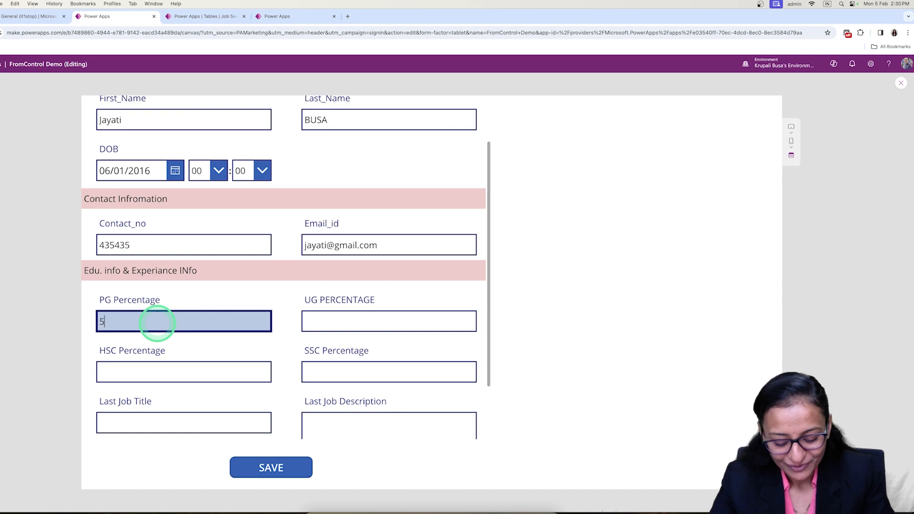
text(6)
click(342, 320)
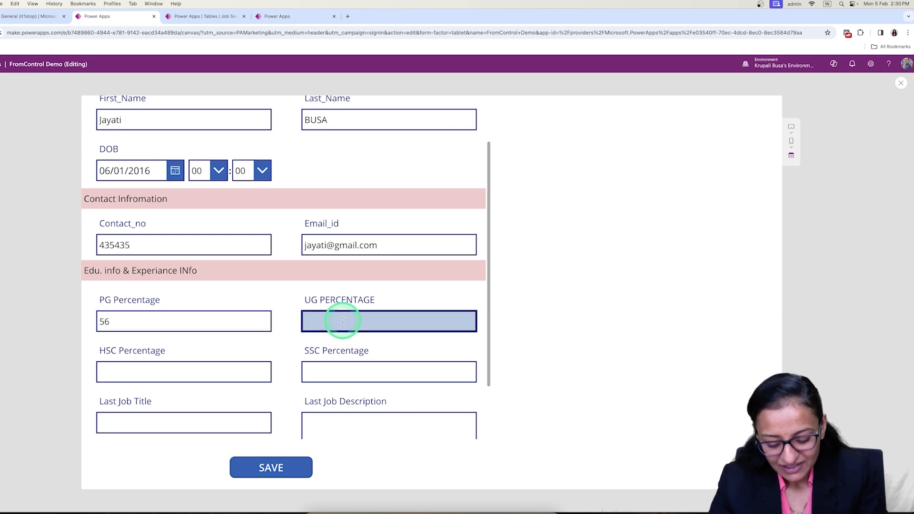
text(67)
click(187, 370)
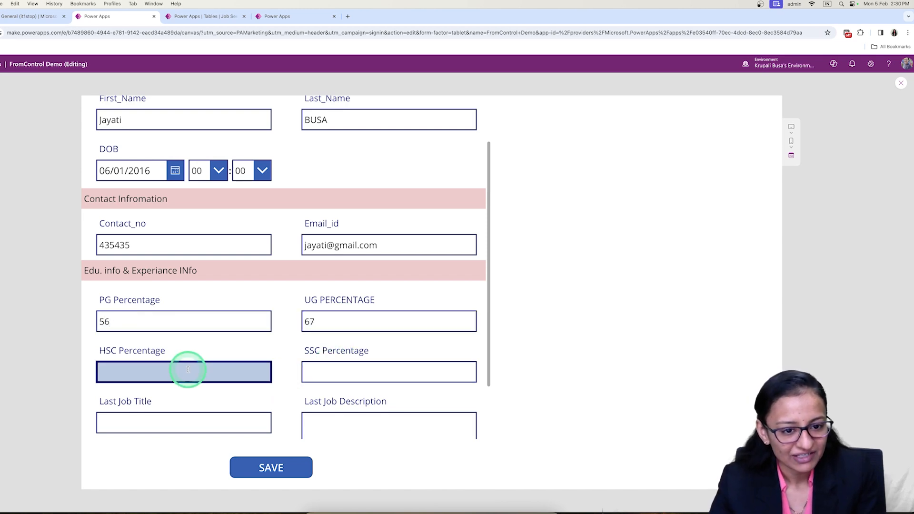
text(67)
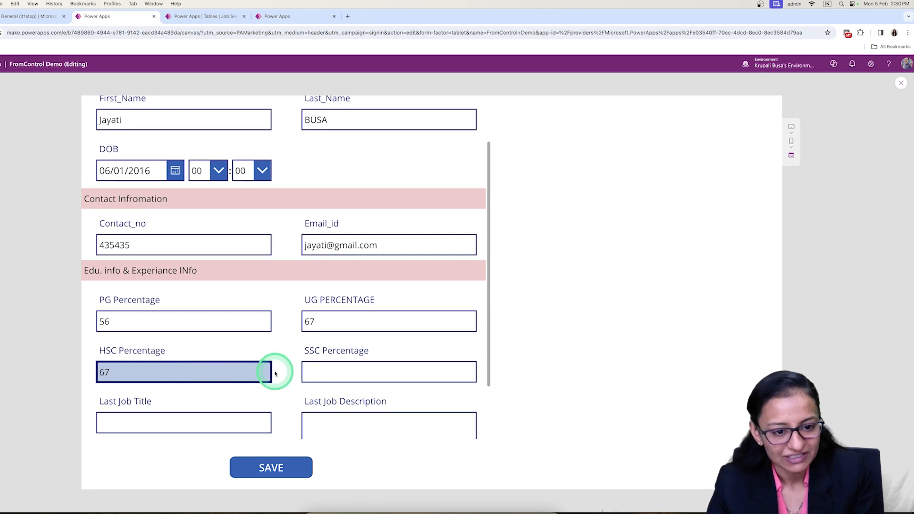
click(337, 371)
text(56)
Enter "telly caller" as last job title, "This tis test" as its description and a last monthly salary, submit the record and leave the preview.
click(209, 425)
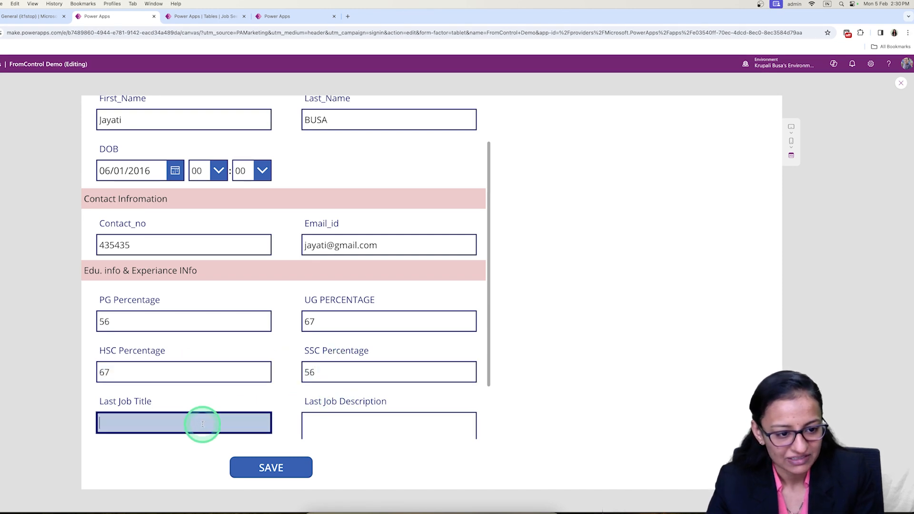
scroll(203, 424, down, 3)
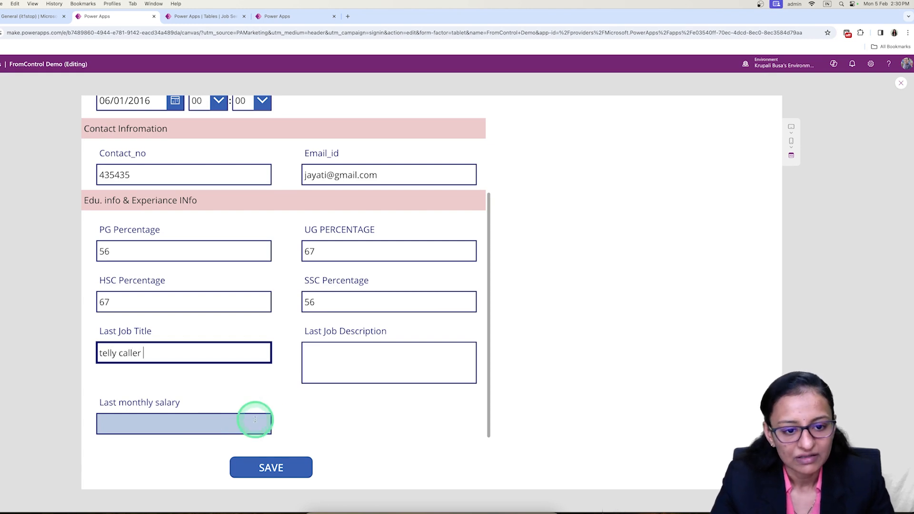
click(366, 363)
text(sdb)
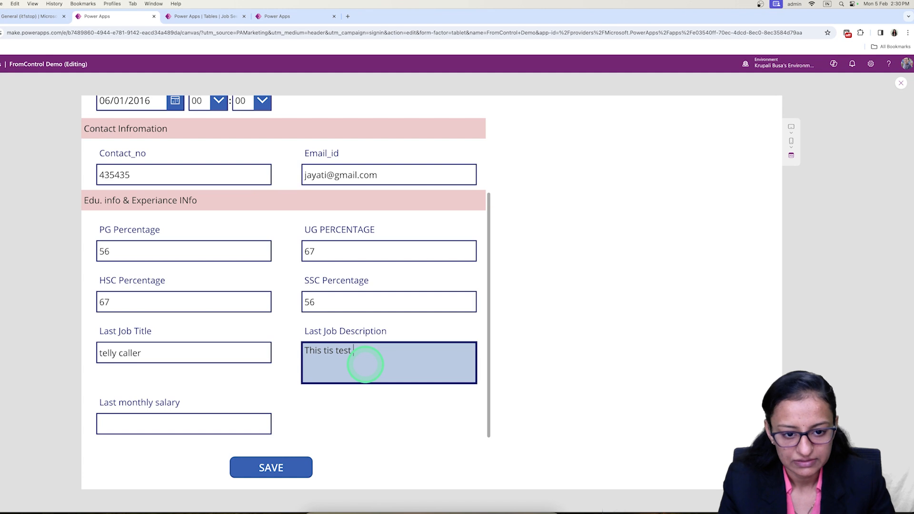
click(231, 424)
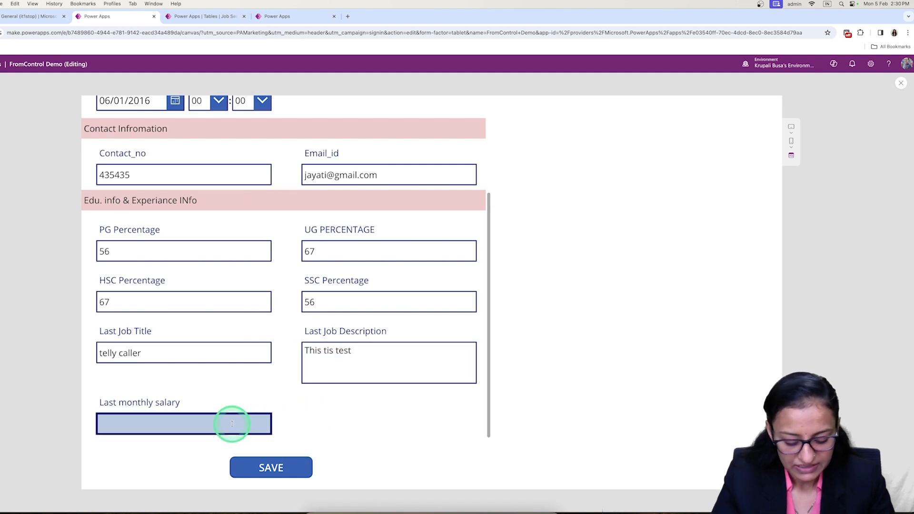
click(270, 476)
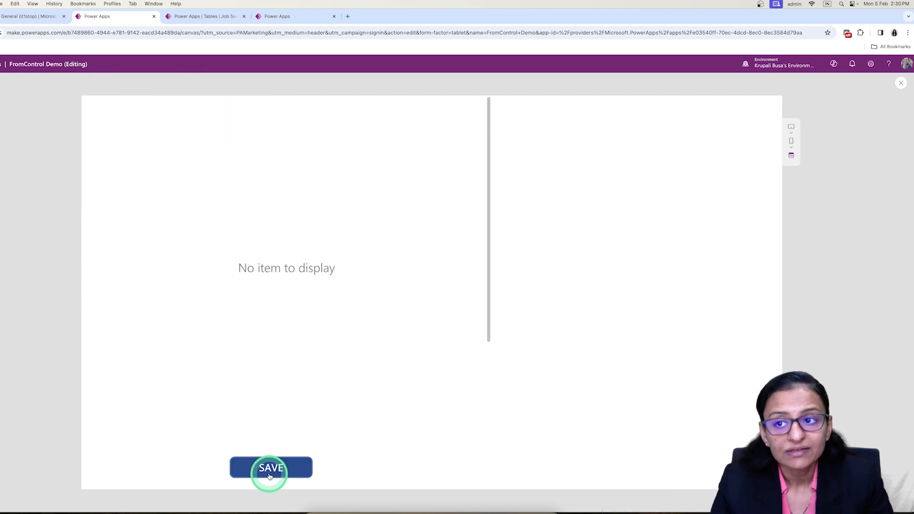
click(901, 85)
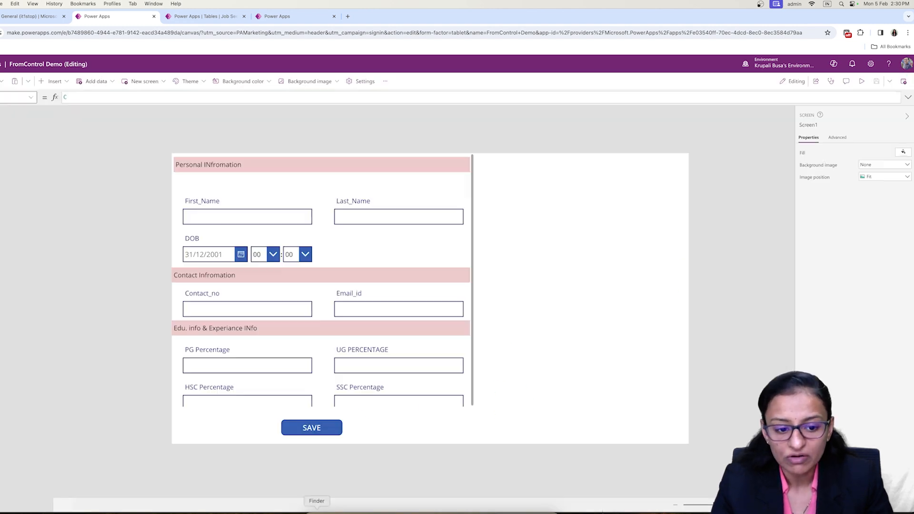
Append NewForm(Form4) after SubmitForm(Form4) in the SAVE button's OnSelect formula.
click(318, 428)
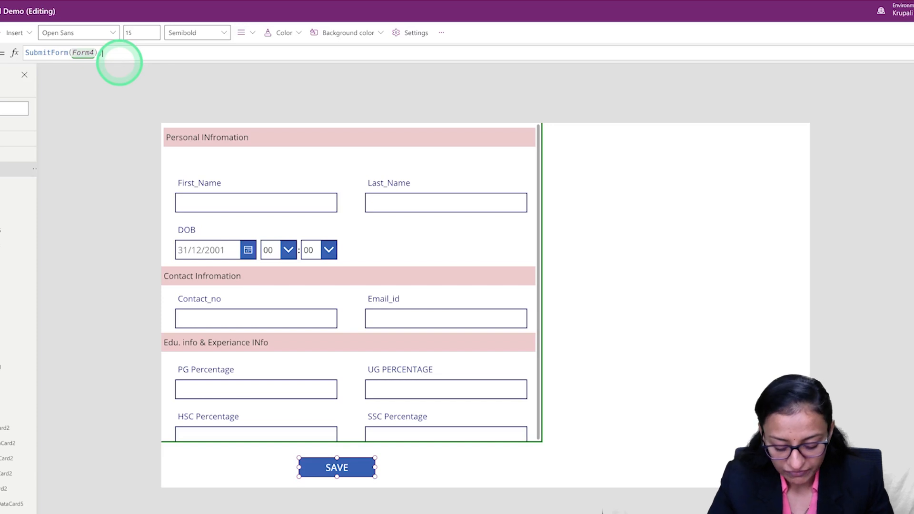
text(new)
click(120, 60)
text(Form4))
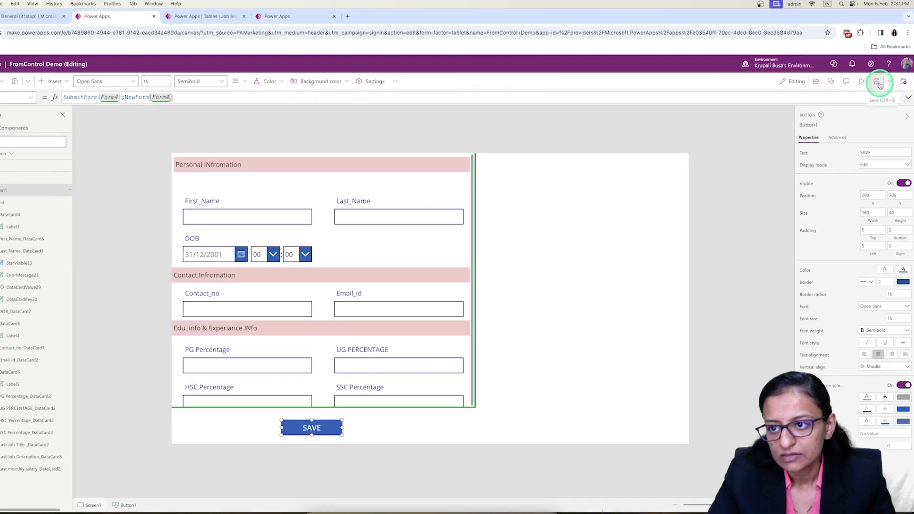
Preview the app briefly, and recheck the SAVE button's OnSelect formula in the editor.
click(864, 84)
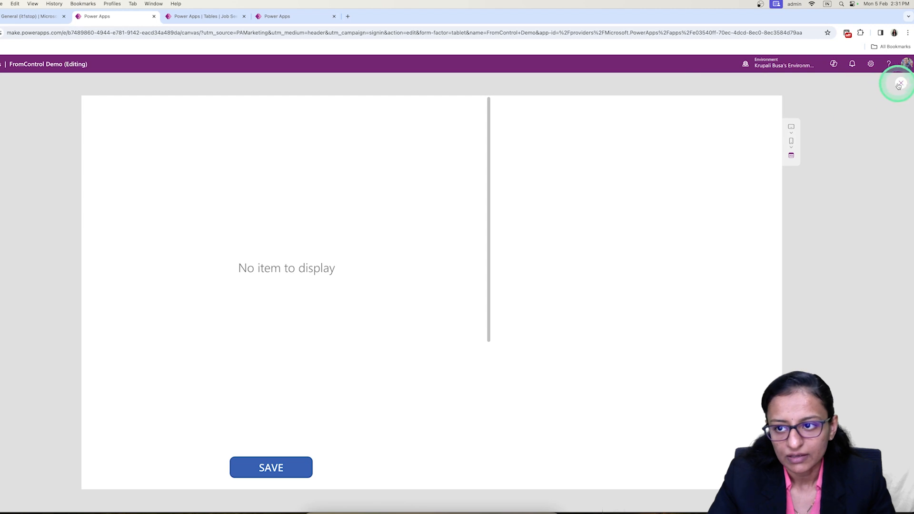
click(899, 85)
click(395, 349)
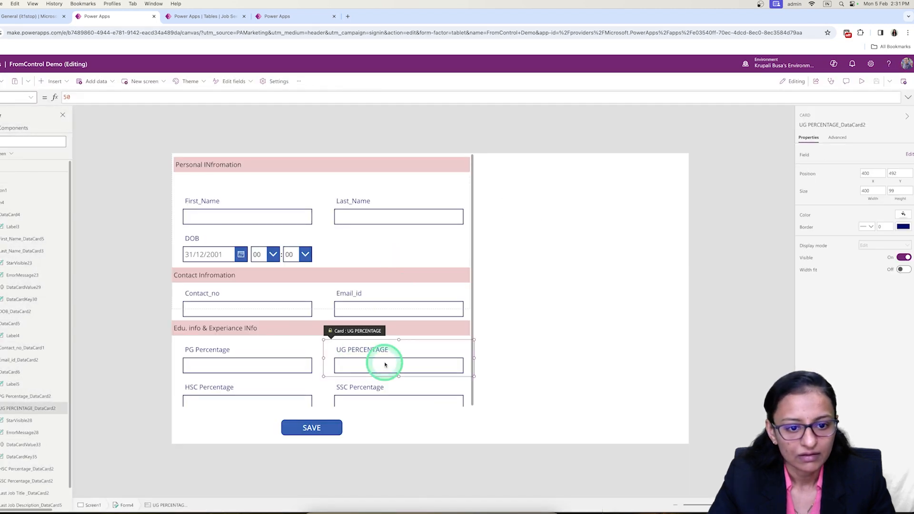
click(333, 427)
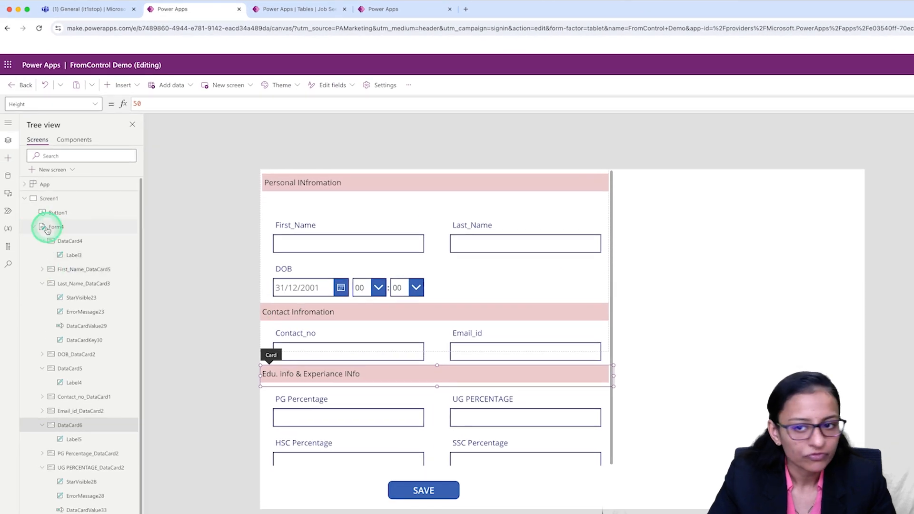
Change the default mode of Form4.
click(2, 202)
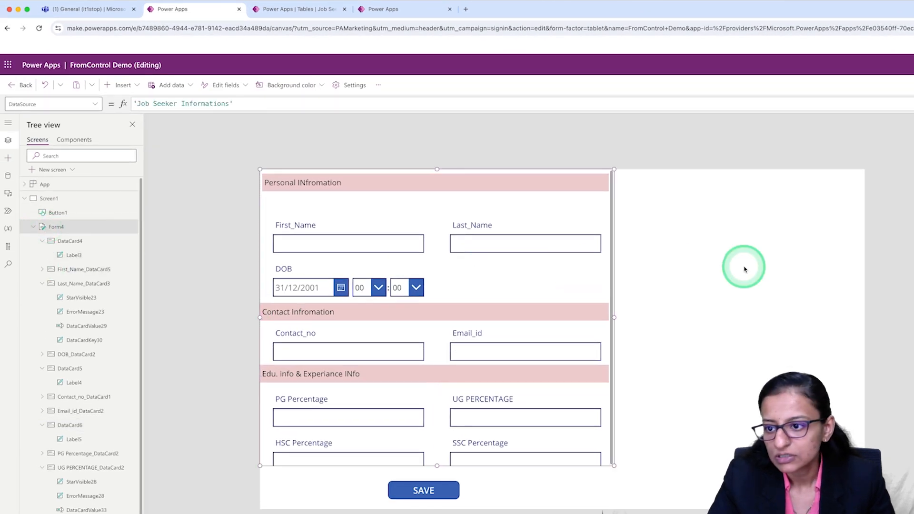
click(881, 257)
click(870, 280)
End the SAVE button's OnSelect formula with a semicolon after NewForm(Form4), and save and preview the app.
click(205, 491)
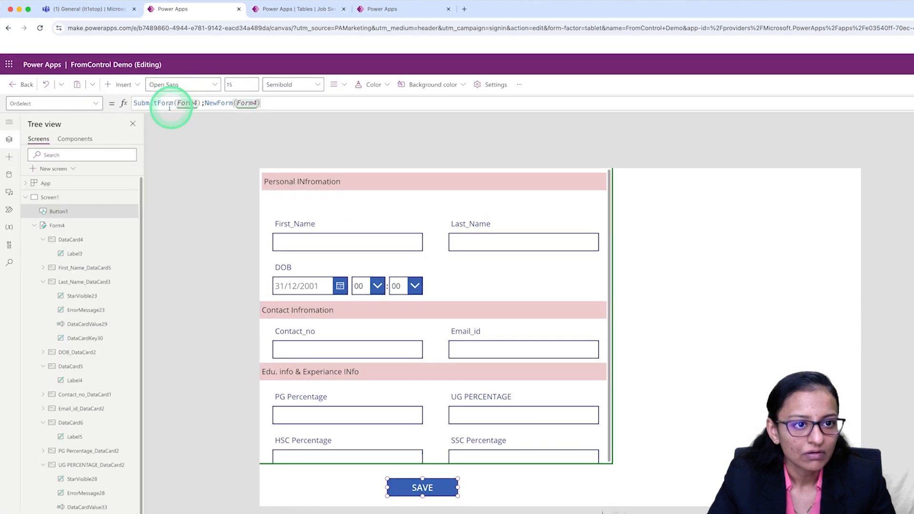
click(313, 106)
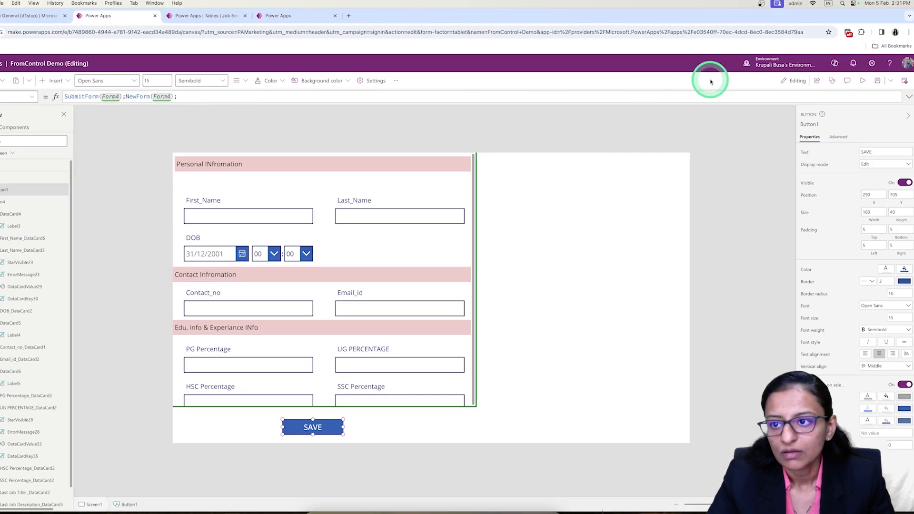
click(878, 81)
click(862, 82)
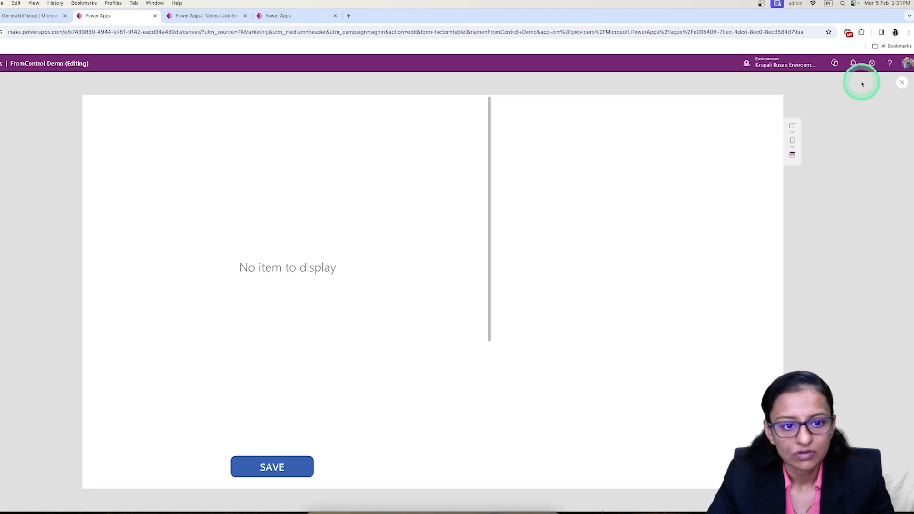
click(901, 84)
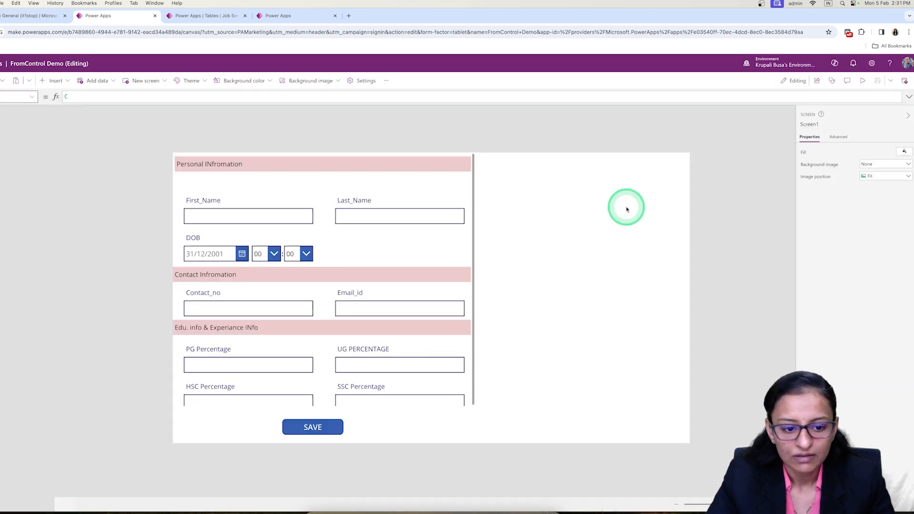
Set the default mode of Form4 to New.
click(455, 253)
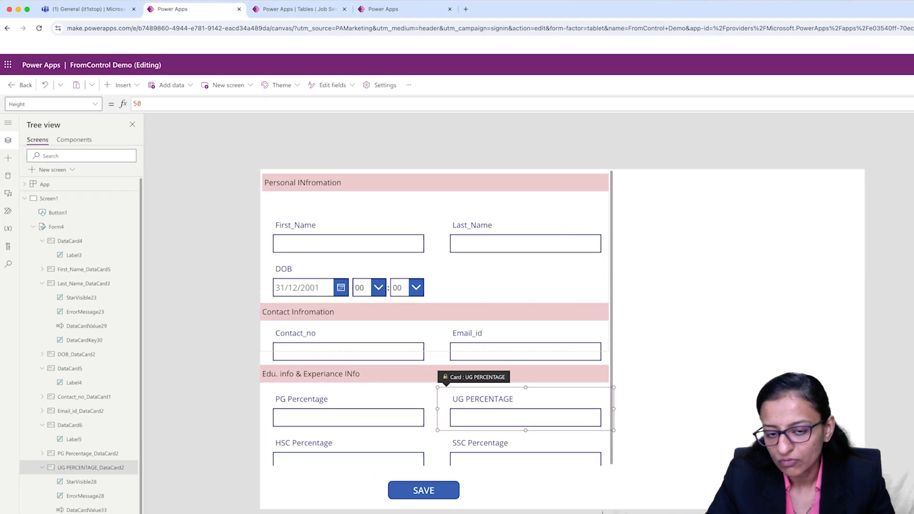
click(57, 227)
click(878, 258)
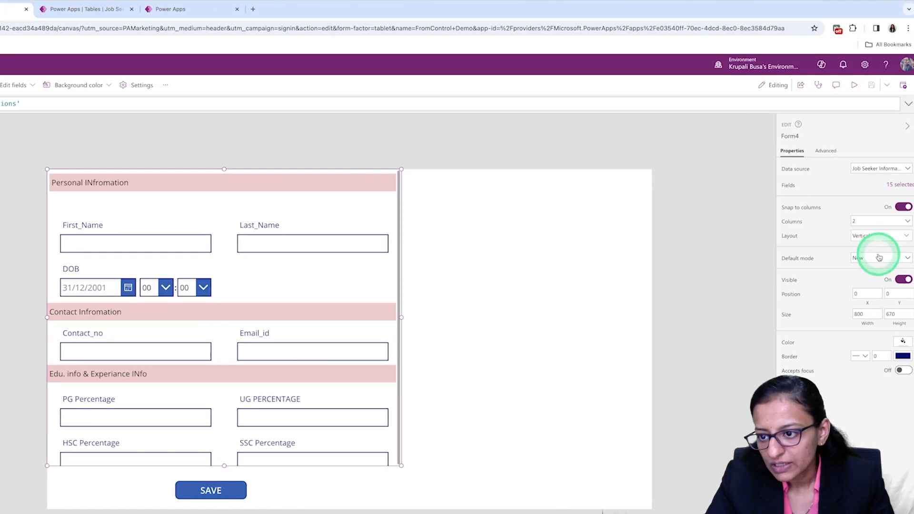
click(873, 286)
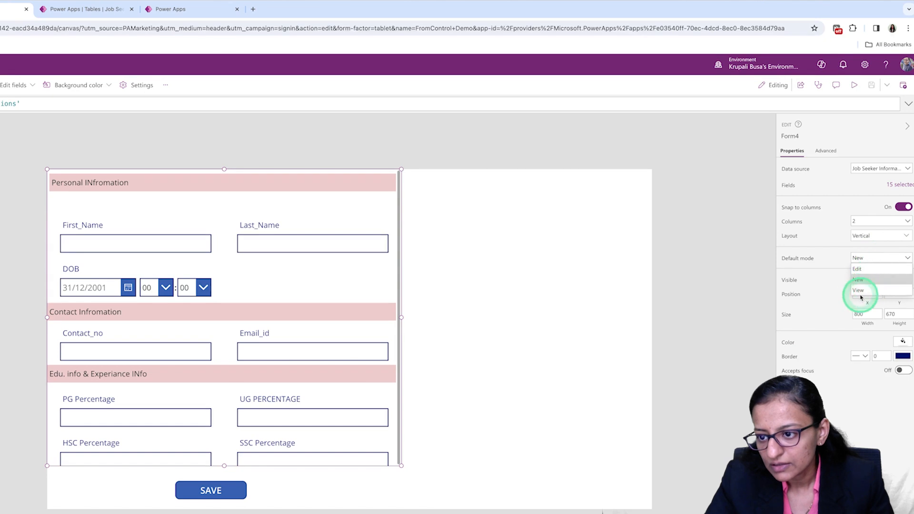
click(860, 259)
click(859, 281)
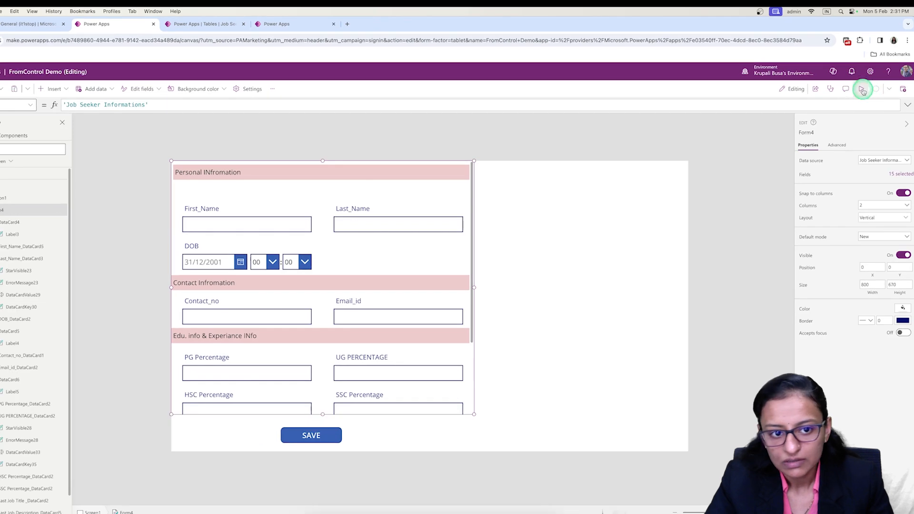
Preview the app to check that the form offers blank fields for a new record.
click(856, 85)
scroll(210, 284, down, 3)
scroll(210, 287, up, 3)
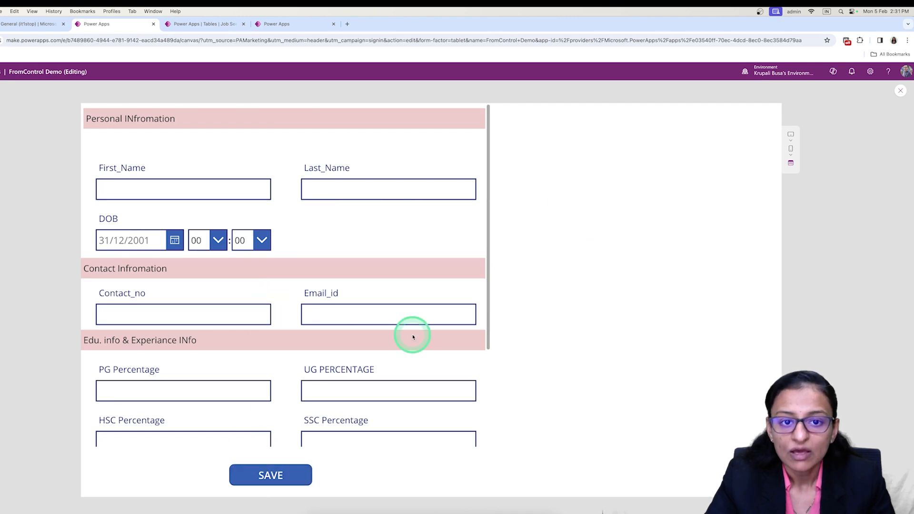
Fill in the first name, last name and date of birth in the Personal Information section of the previewed form.
scroll(270, 228, down, 3)
scroll(271, 228, up, 3)
click(192, 190)
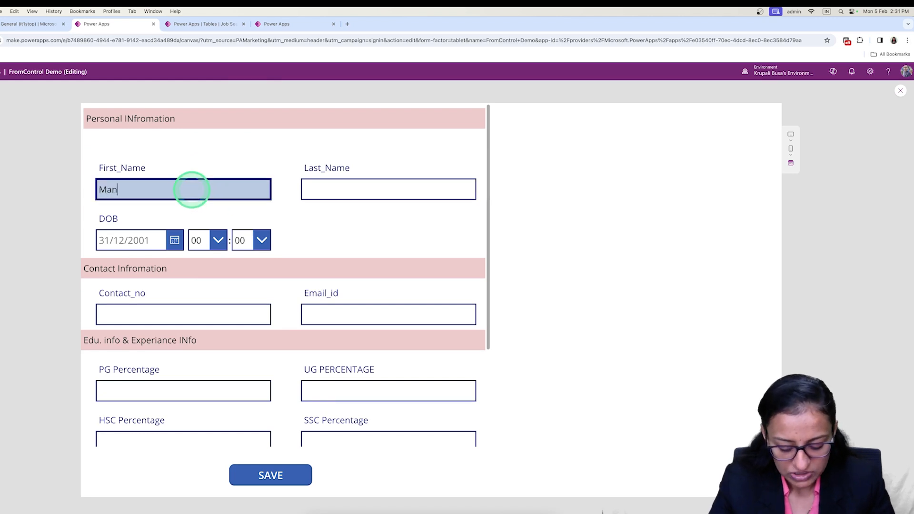
key(Tab)
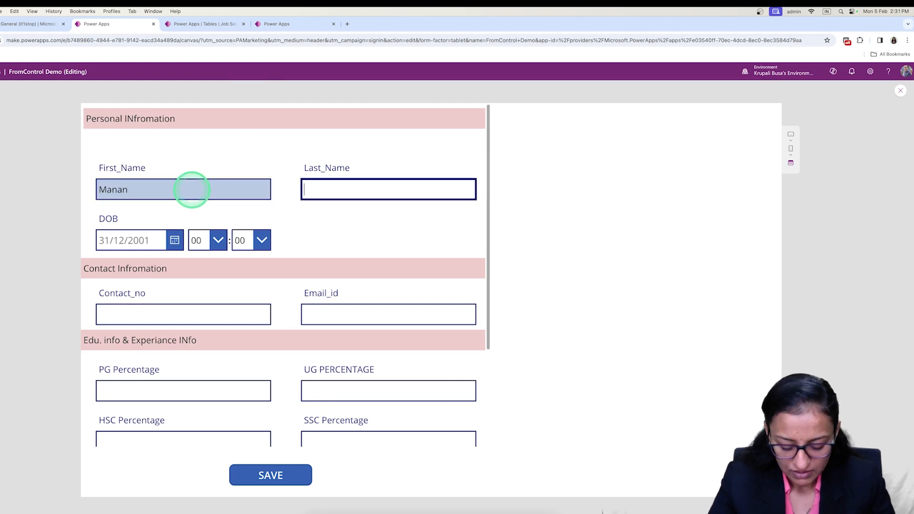
click(174, 238)
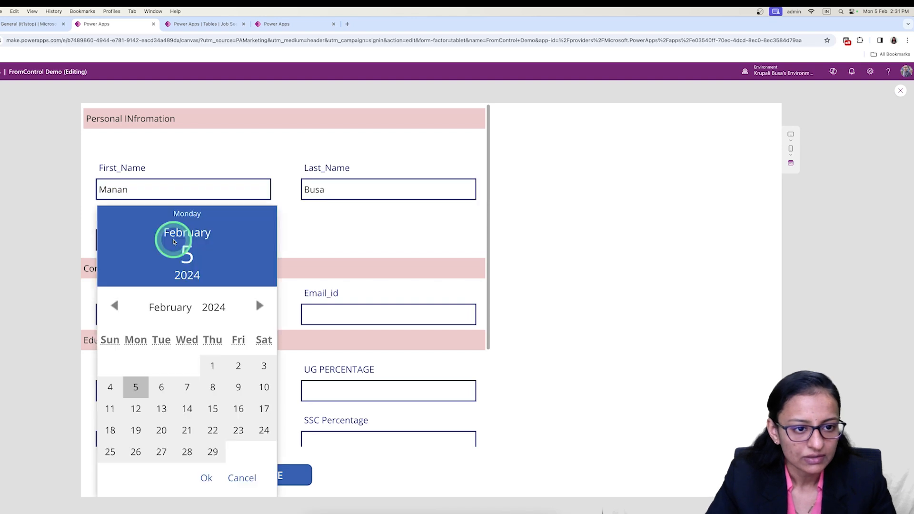
click(214, 307)
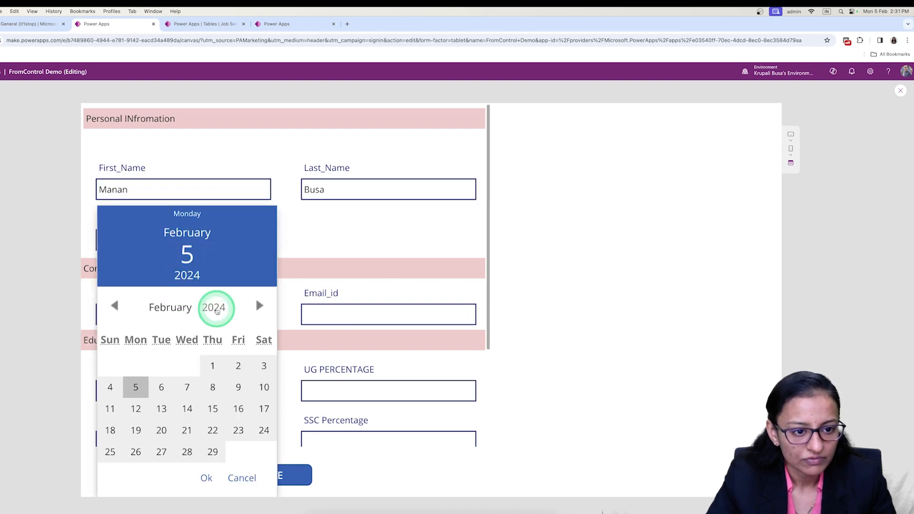
click(218, 72)
click(177, 306)
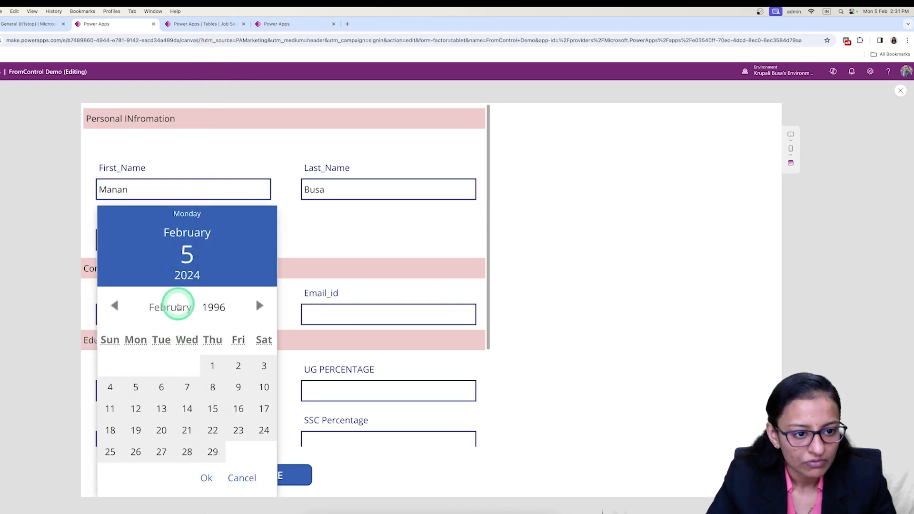
click(163, 371)
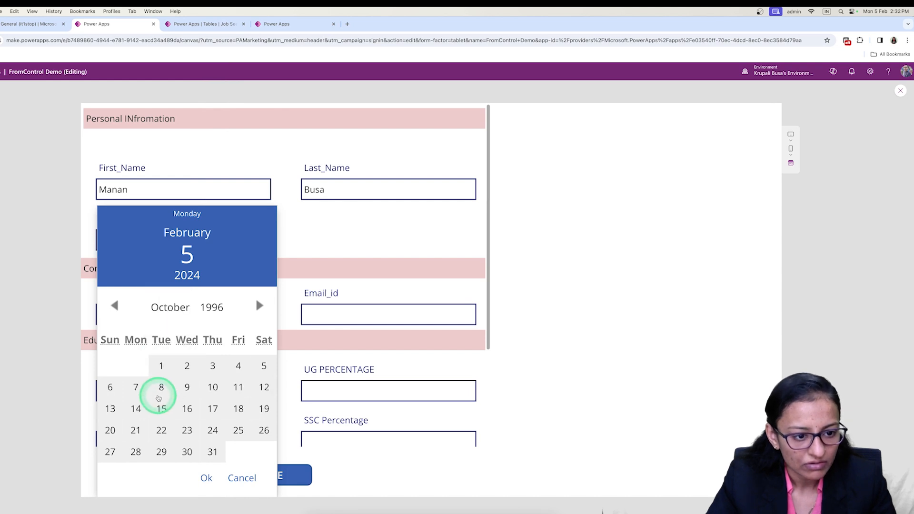
click(162, 366)
click(202, 479)
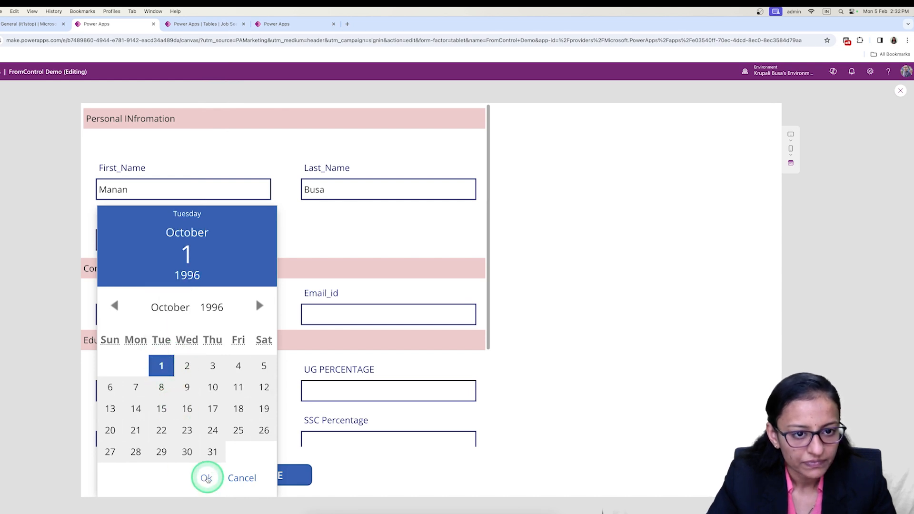
Enter the contact number and e-mail address in the Contact Information section.
click(194, 315)
text(3432432)
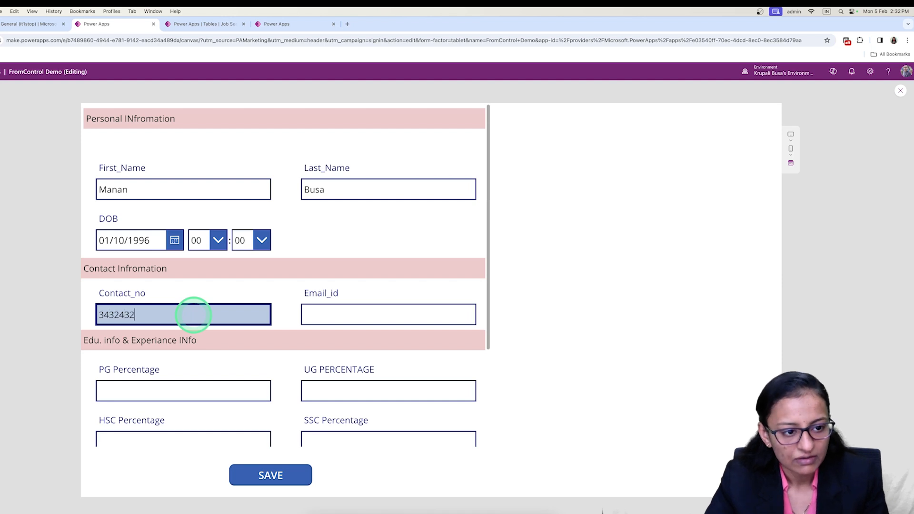
text(4)
click(373, 320)
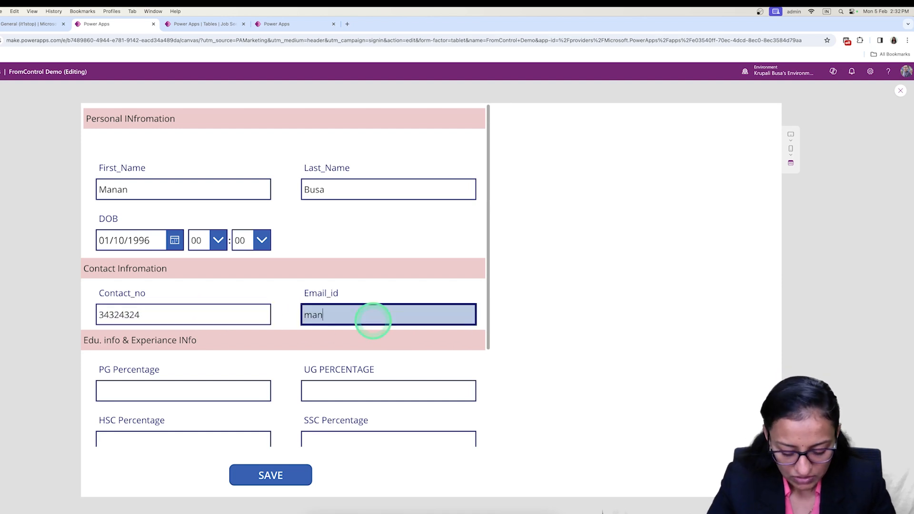
key(Tab)
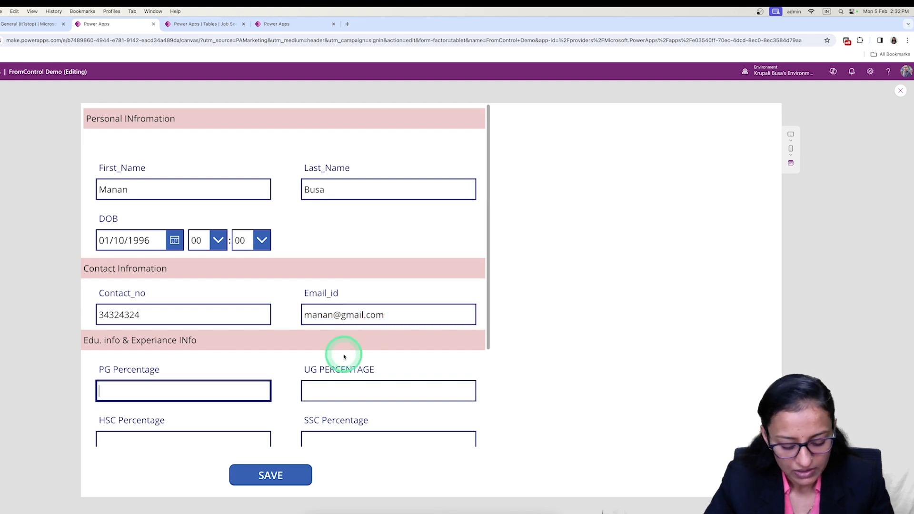
Enter the education percentages: PG 67, UG 78, HSC 88 and SSC 88.
click(340, 390)
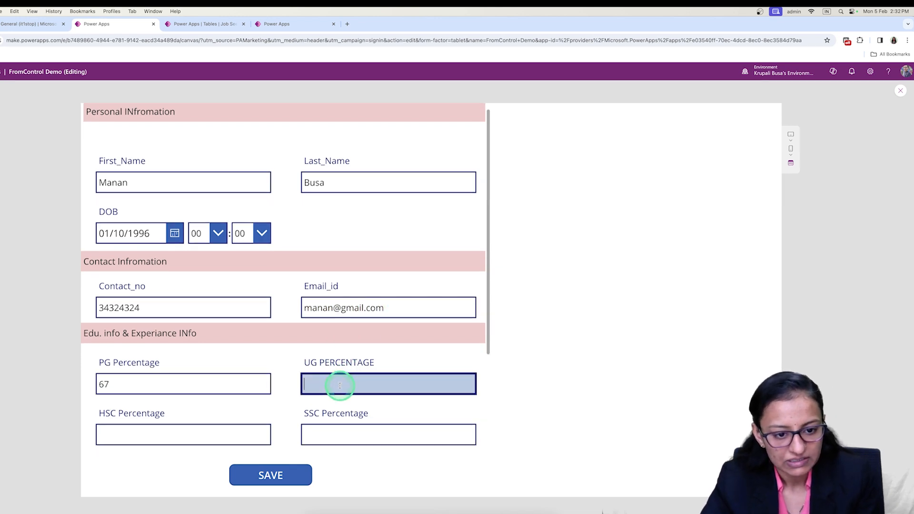
click(171, 439)
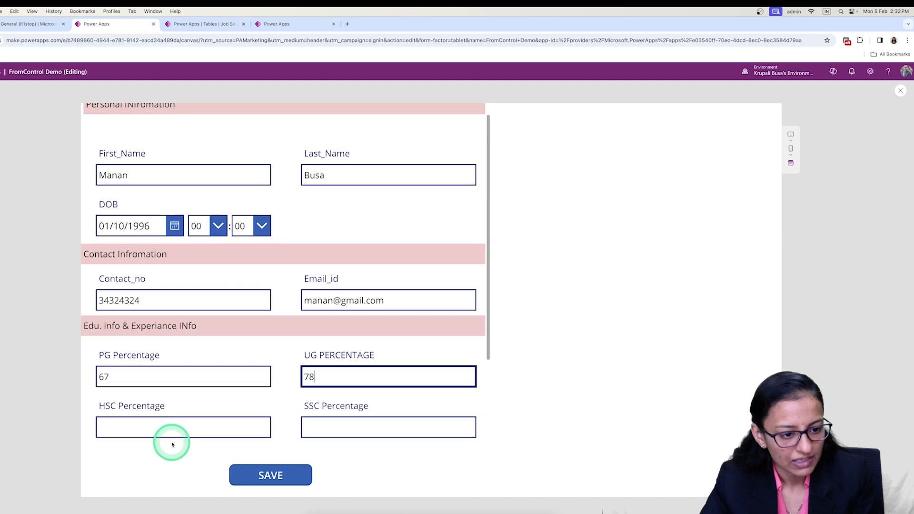
text(88)
click(317, 433)
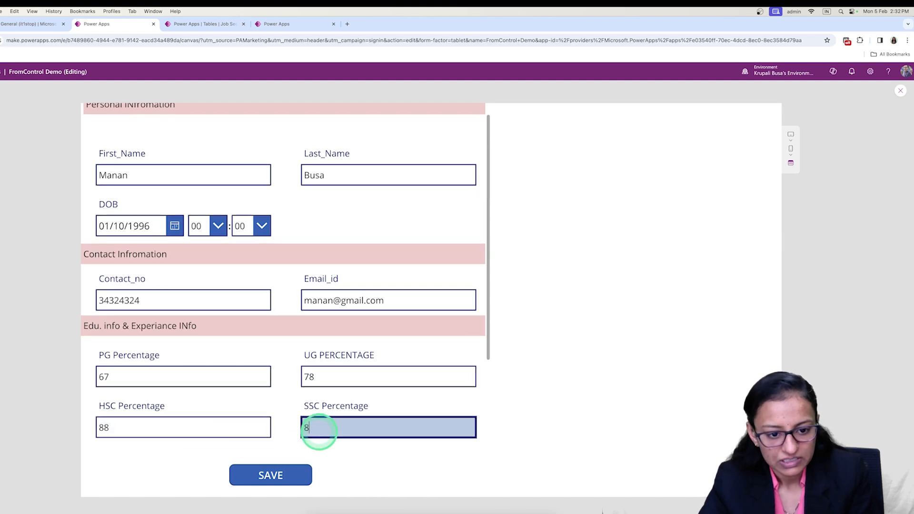
text(88)
Enter Developer as last job title, Test as job description and 5000 as last monthly salary, and save the record.
scroll(317, 444, down, 3)
click(172, 361)
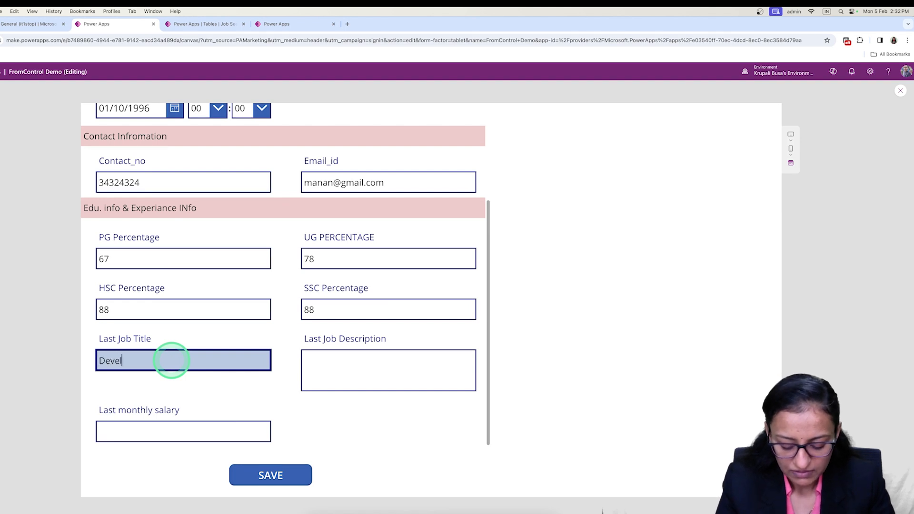
text(Developer)
click(317, 368)
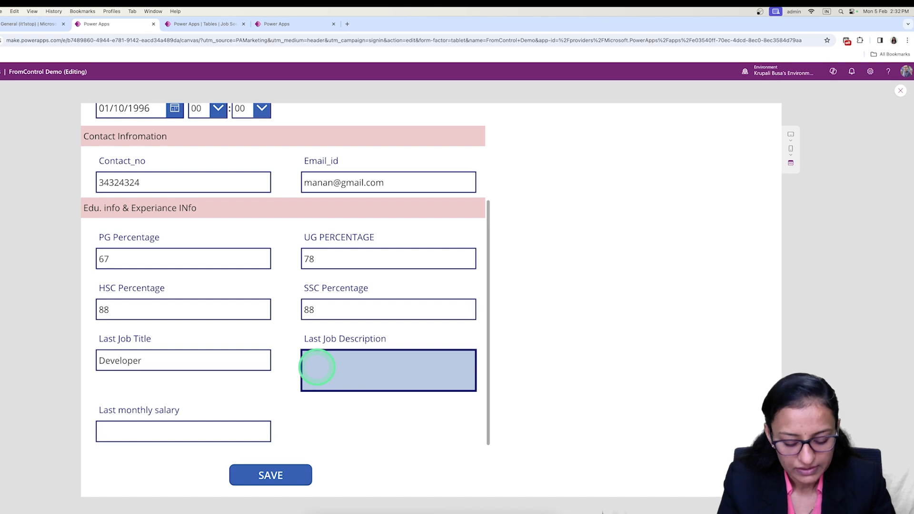
click(220, 428)
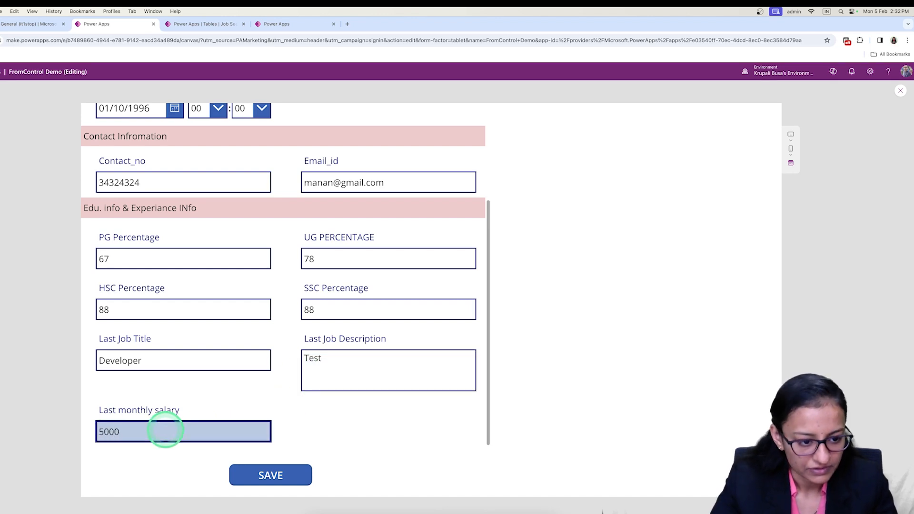
click(250, 475)
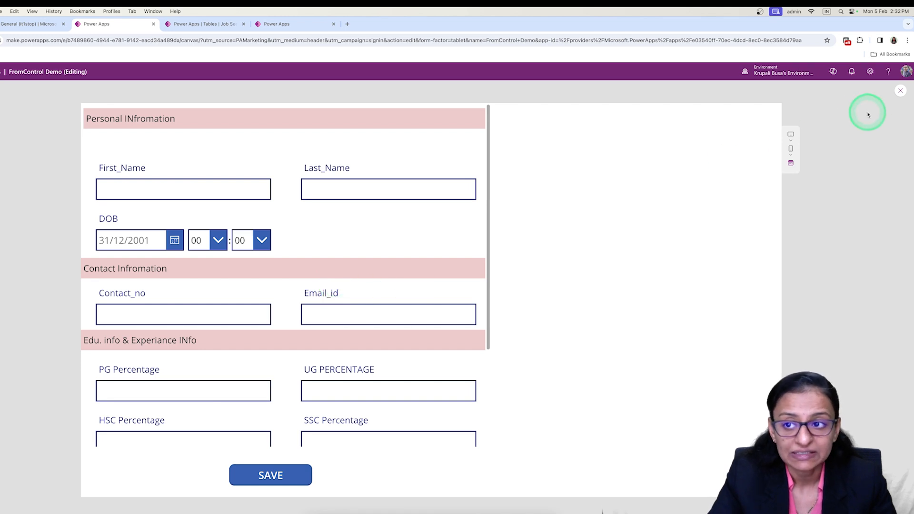
End the preview and examine the NewForm(Form4) part of the SAVE button's OnSelect formula.
click(900, 92)
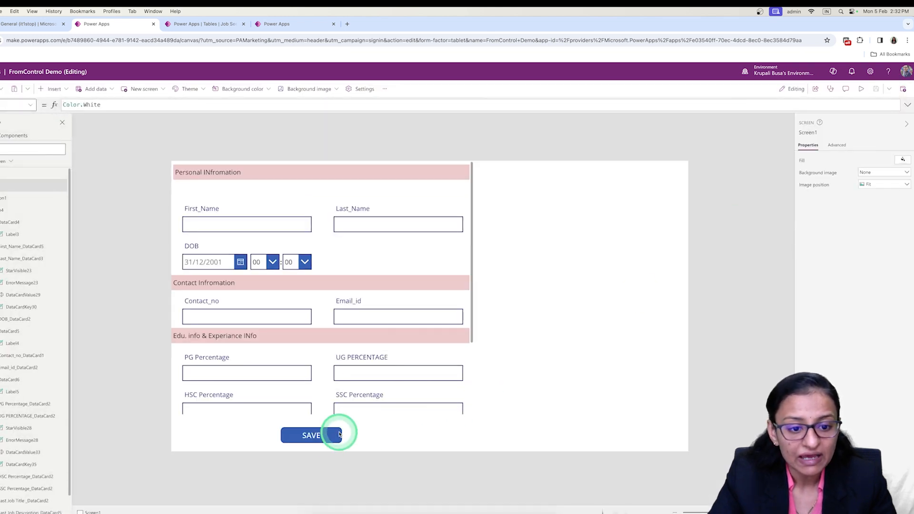
click(320, 434)
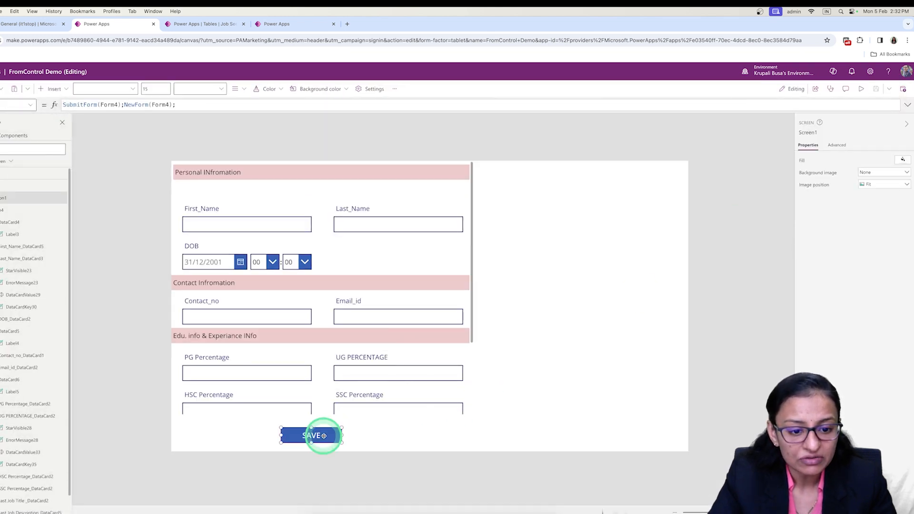
click(125, 105)
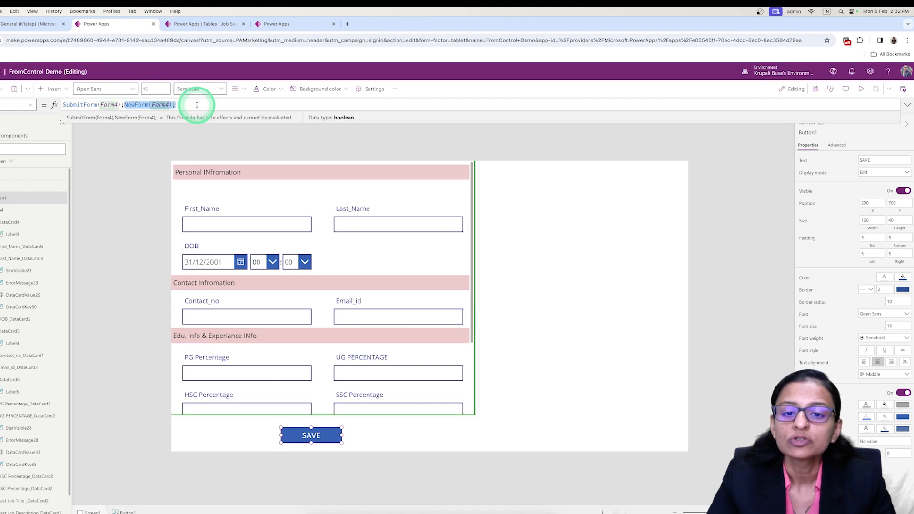
click(606, 247)
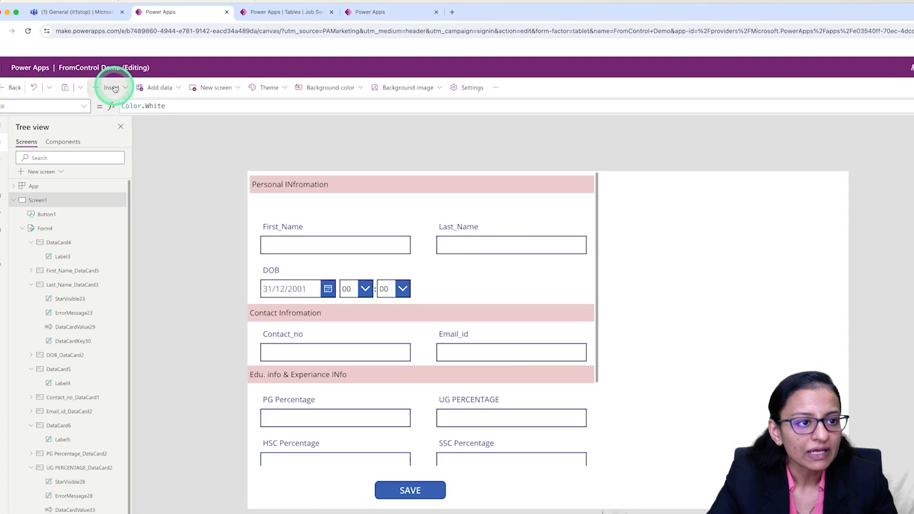
Insert a vertical gallery and fit it into the empty area beside the form, narrowed to end at the screen's edge.
click(114, 88)
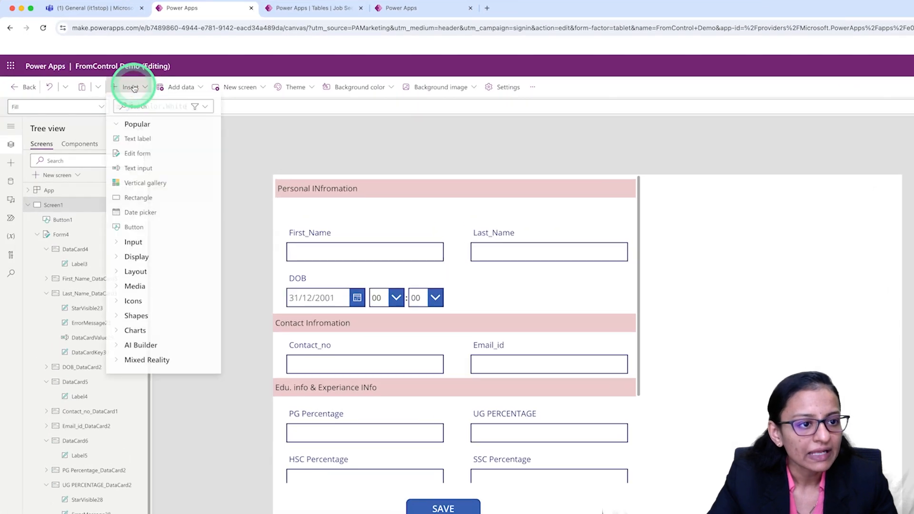
click(128, 184)
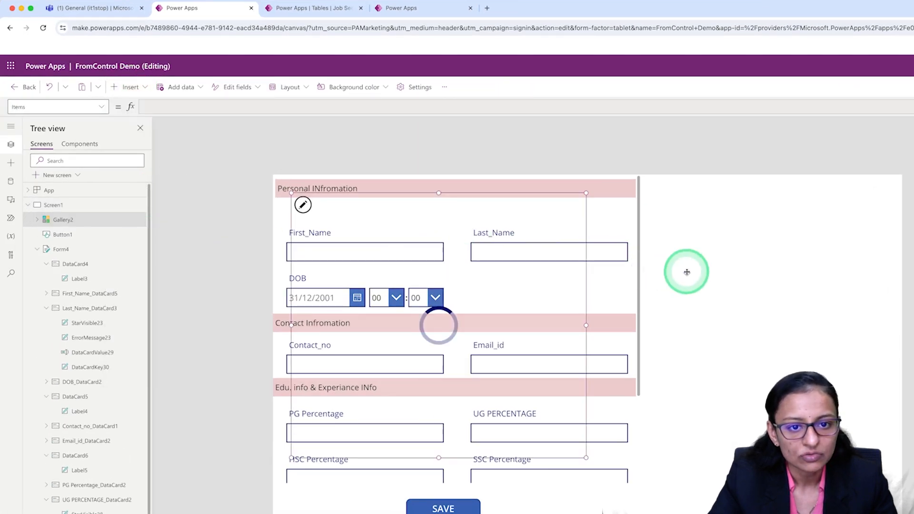
drag(399, 192, 780, 231)
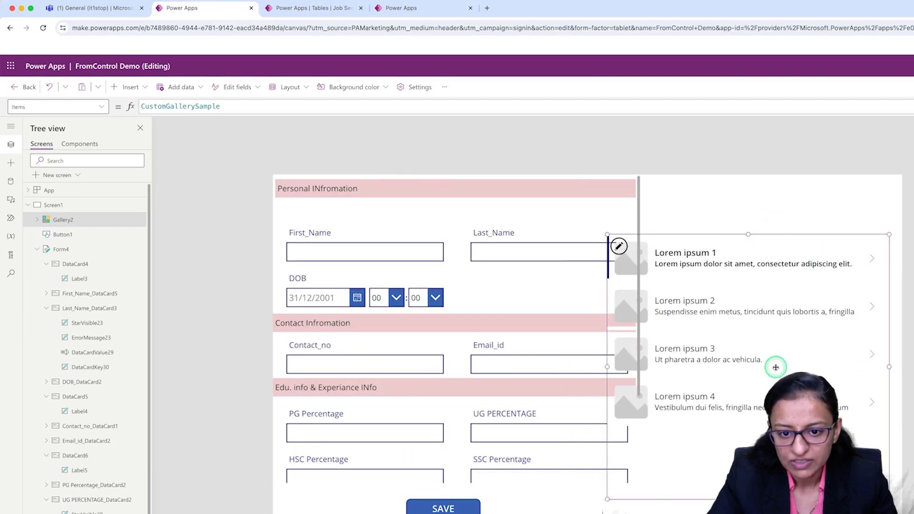
drag(890, 367, 776, 367)
drag(671, 234, 757, 172)
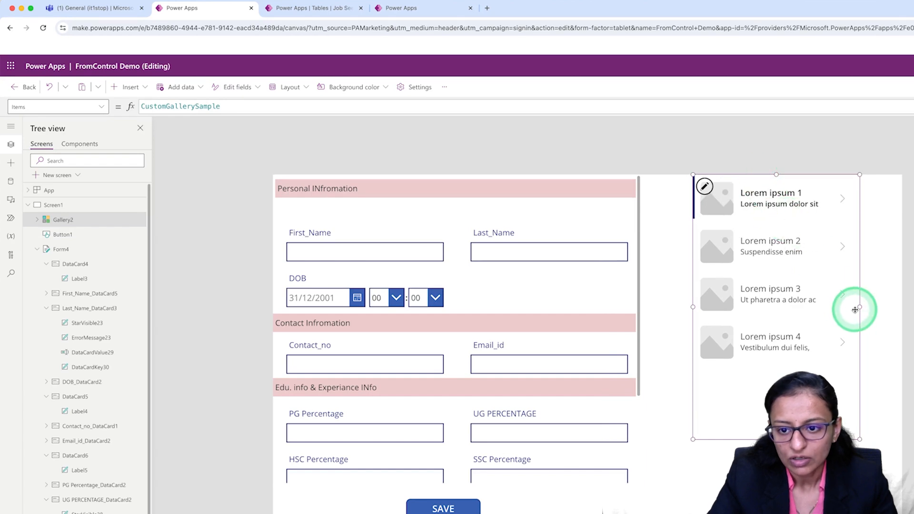
drag(860, 307, 907, 310)
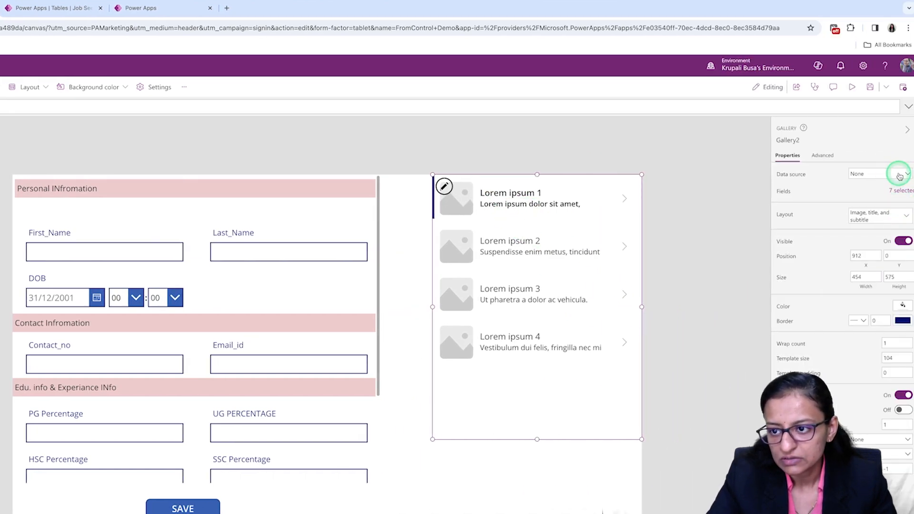
Connect the gallery to the Job Seeker Informations table and open its fields for editing.
click(901, 176)
click(841, 243)
click(902, 215)
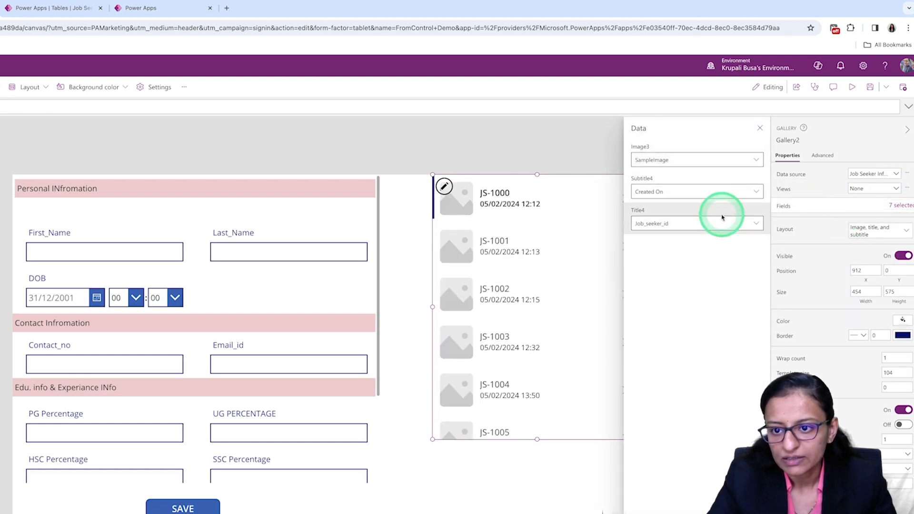
Show First_Name as the gallery's title and DOB as its subtitle, and check the available image options.
click(756, 222)
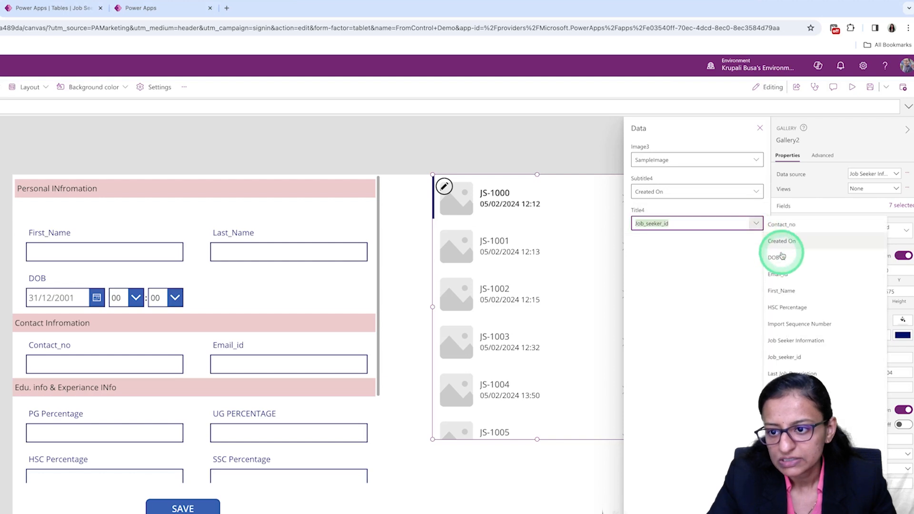
click(783, 291)
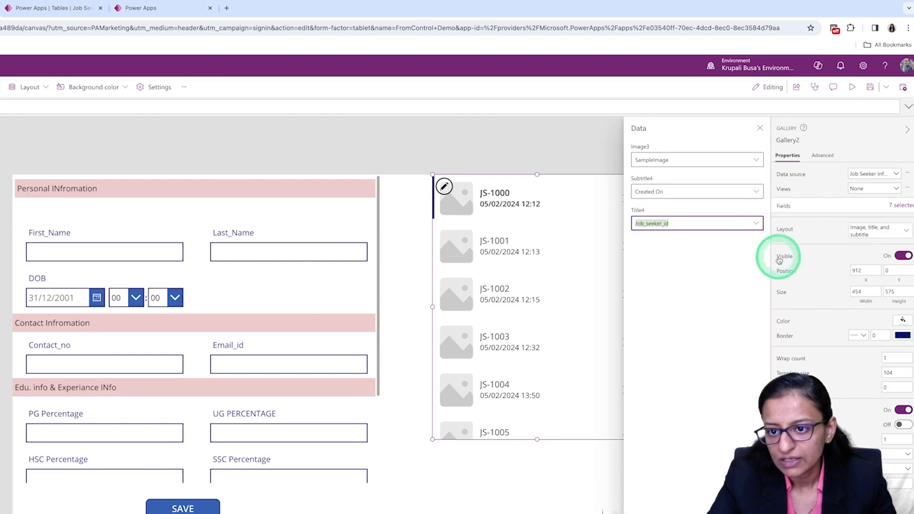
click(755, 192)
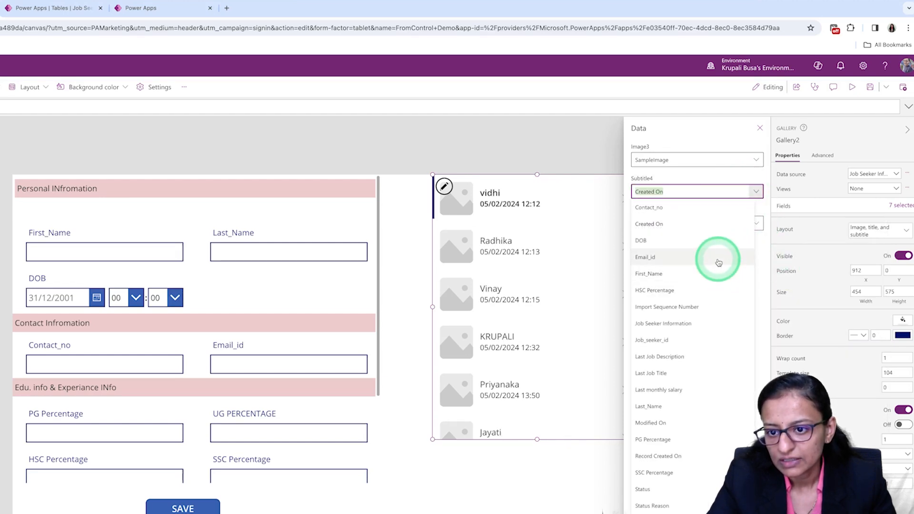
click(717, 241)
click(757, 161)
click(760, 163)
click(759, 163)
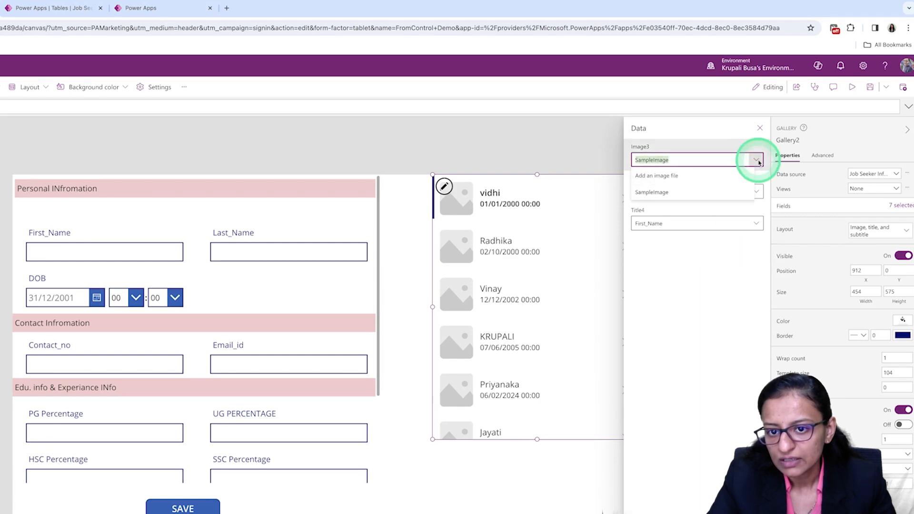
click(751, 245)
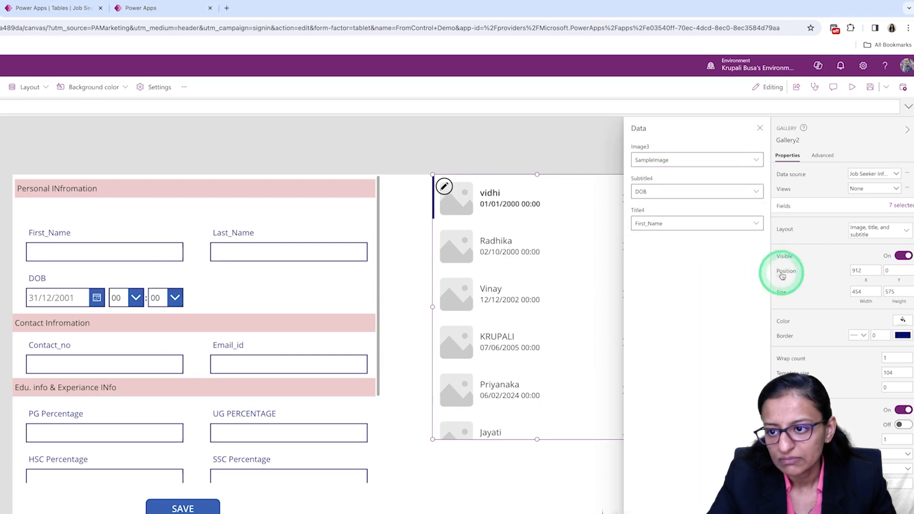
Change the gallery's layout to Title, subtitle, and body.
click(871, 231)
click(745, 372)
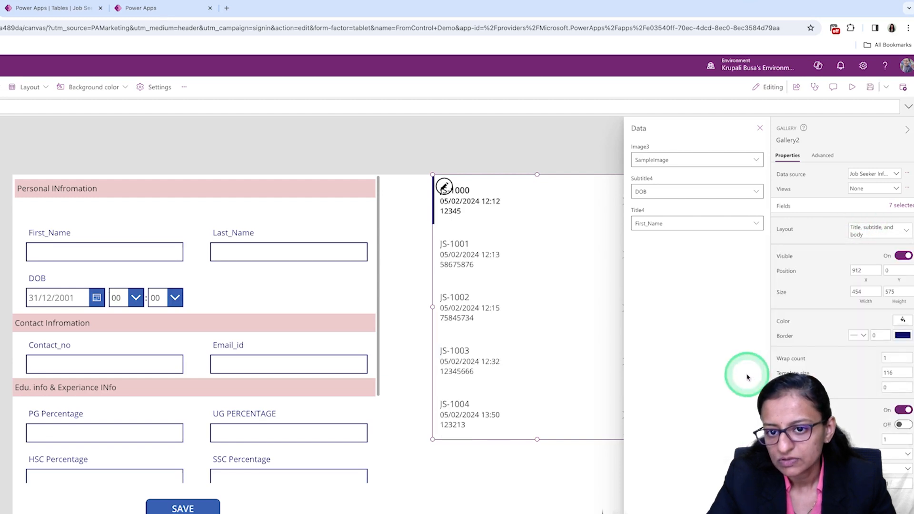
click(740, 235)
Show Email_id as the gallery's title and First_Name as its subtitle, and close the field settings.
click(759, 162)
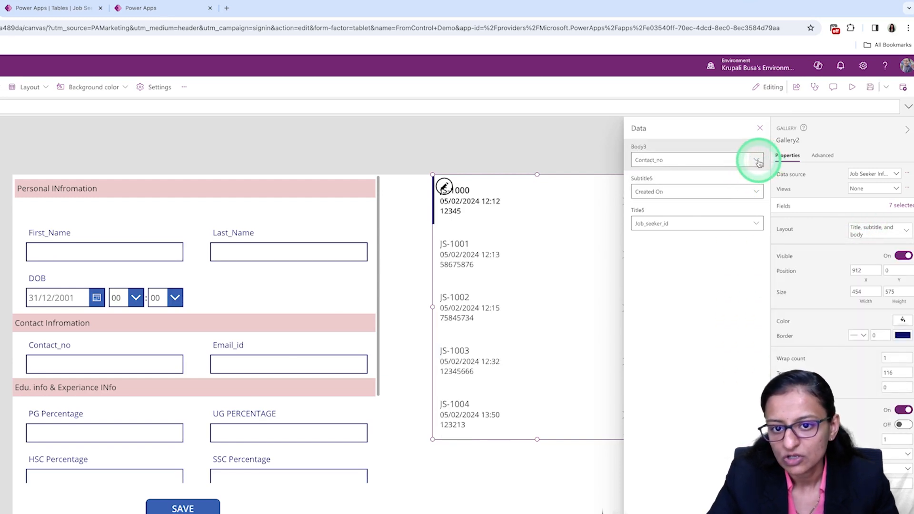
click(755, 190)
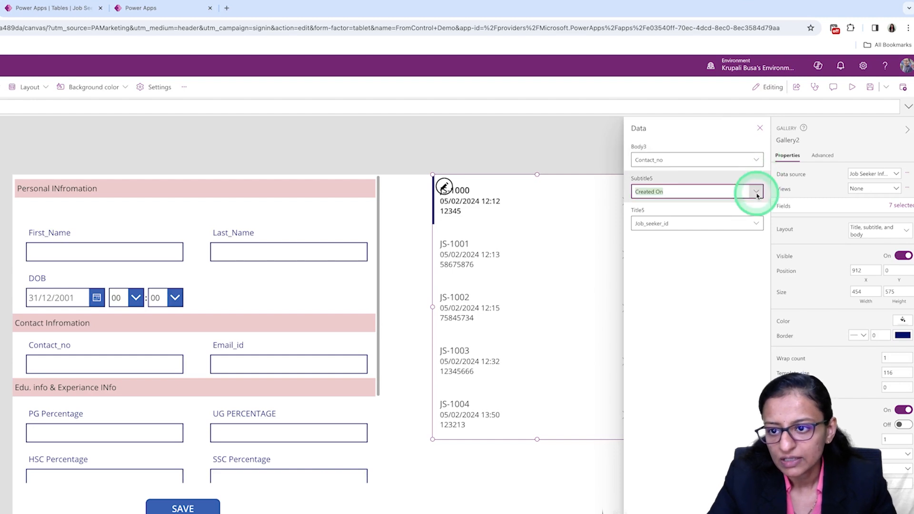
click(693, 270)
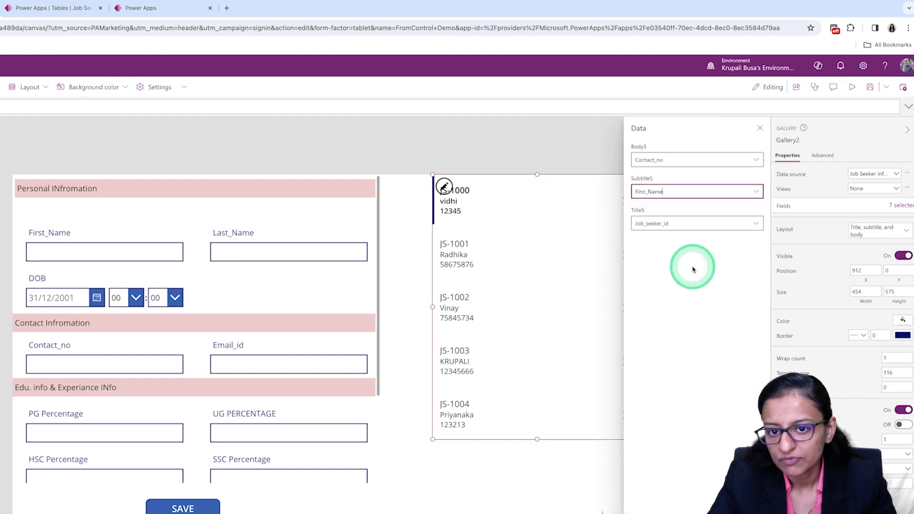
click(757, 225)
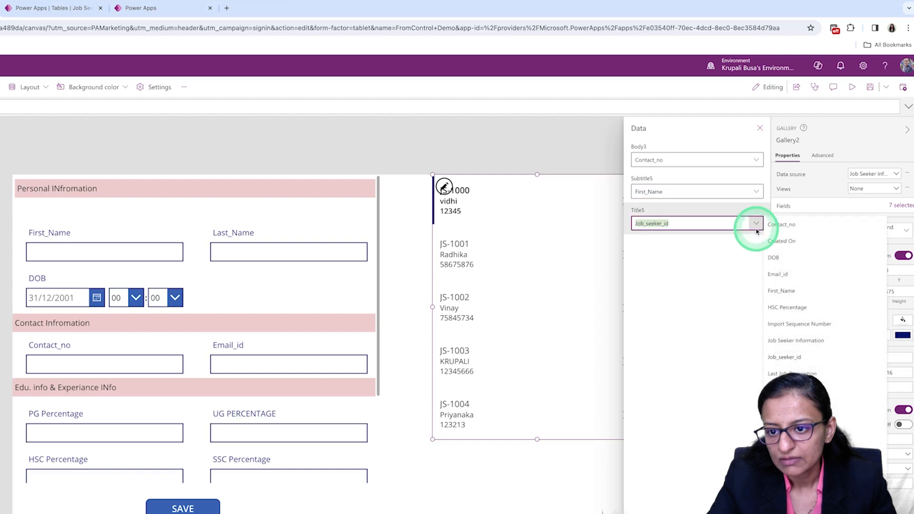
click(790, 276)
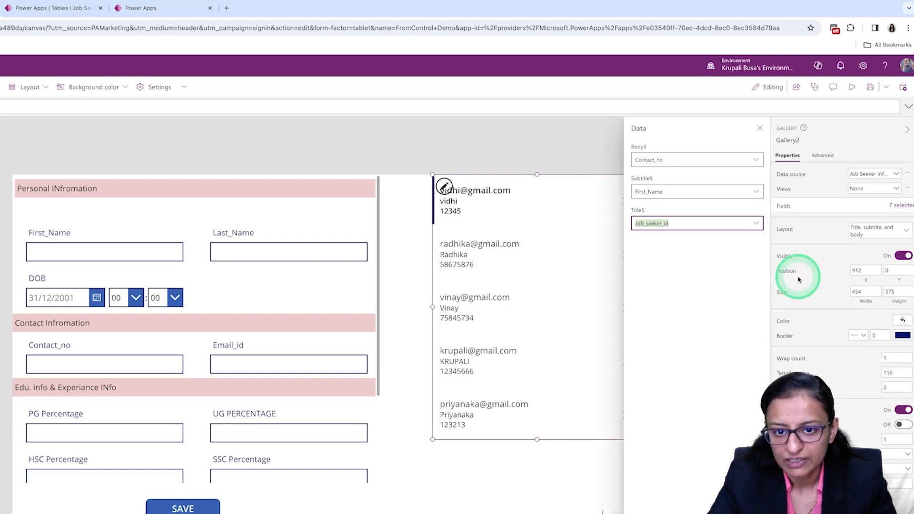
click(595, 247)
click(760, 127)
click(610, 294)
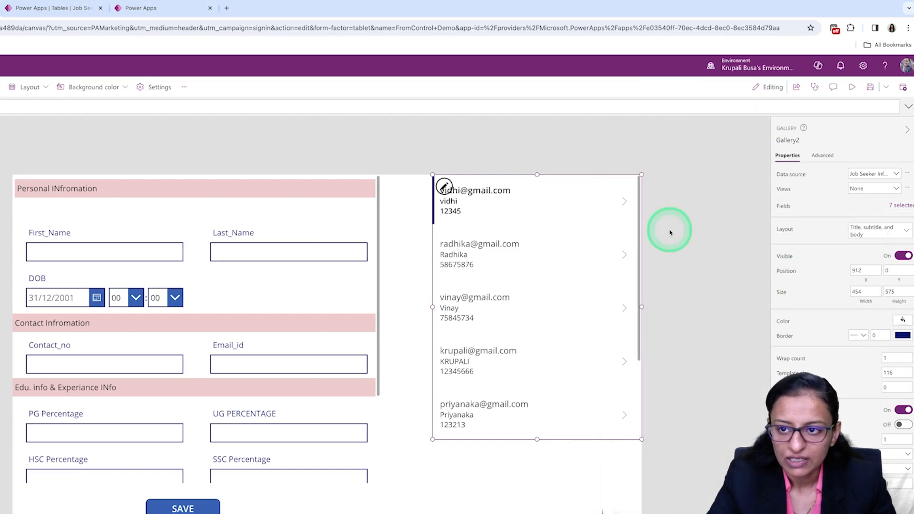
Save the app and preview it to look through the records listed in the gallery, and return to editing.
click(871, 87)
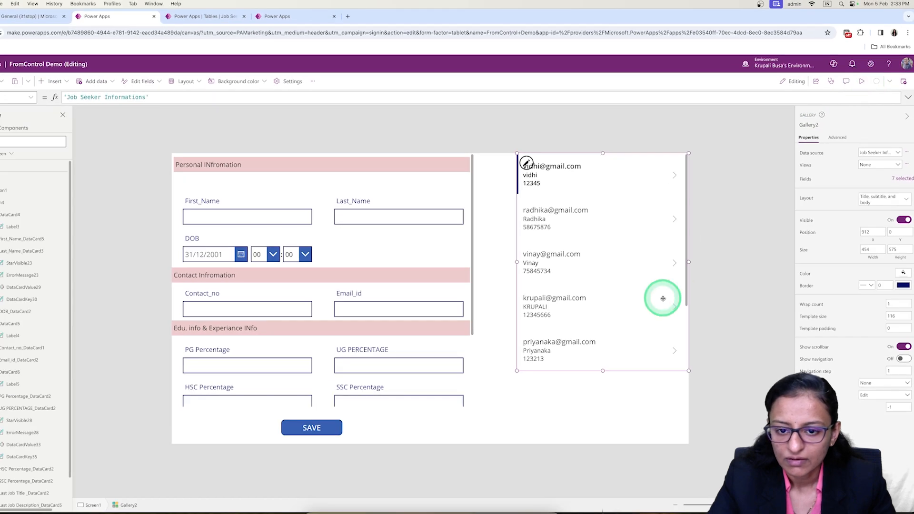
click(782, 139)
click(863, 84)
scroll(591, 328, down, 5)
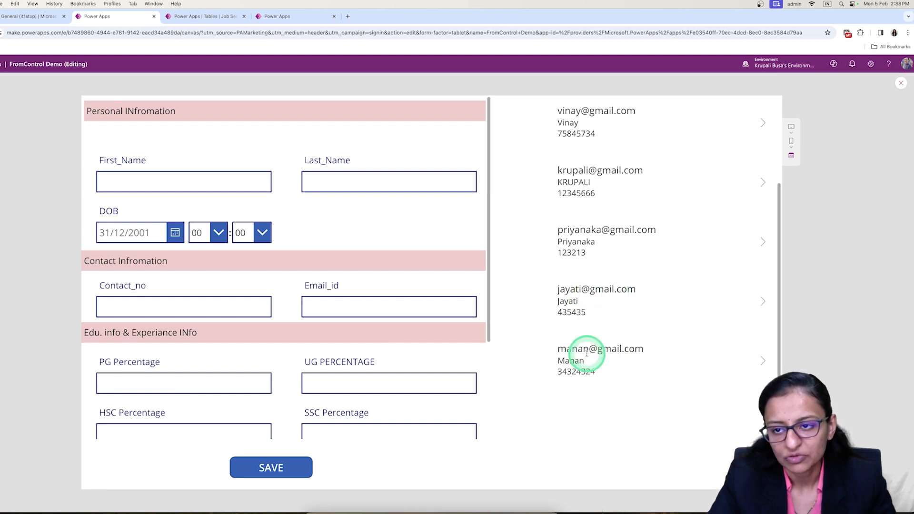
click(898, 85)
Stretch the gallery downward to the screen's lower edge, for a height of 768.
click(548, 363)
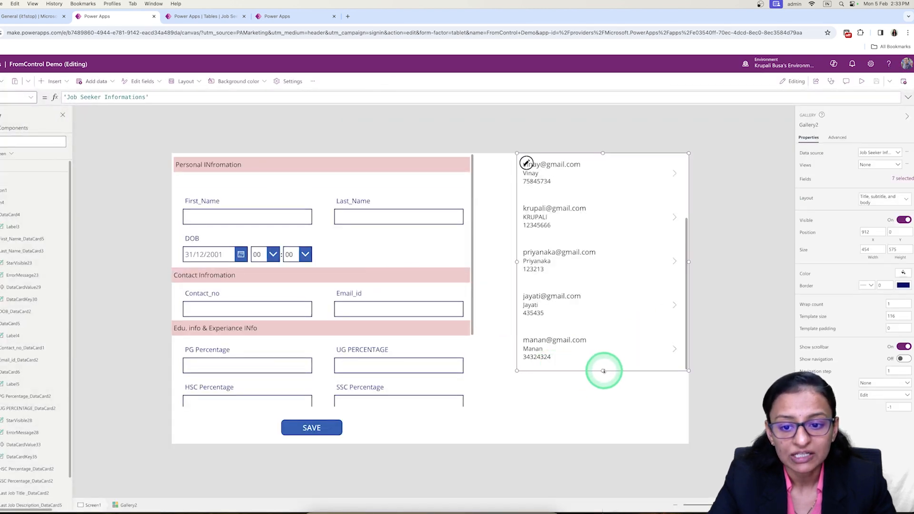
drag(603, 383, 601, 444)
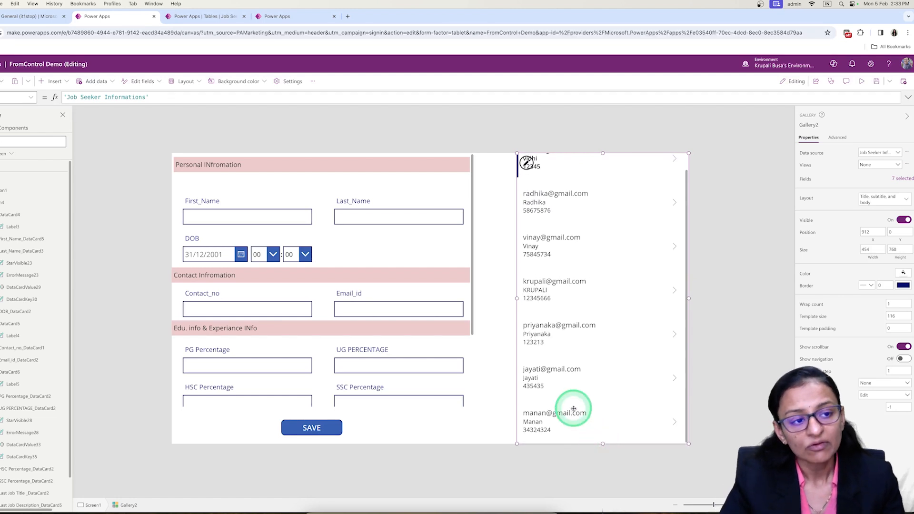
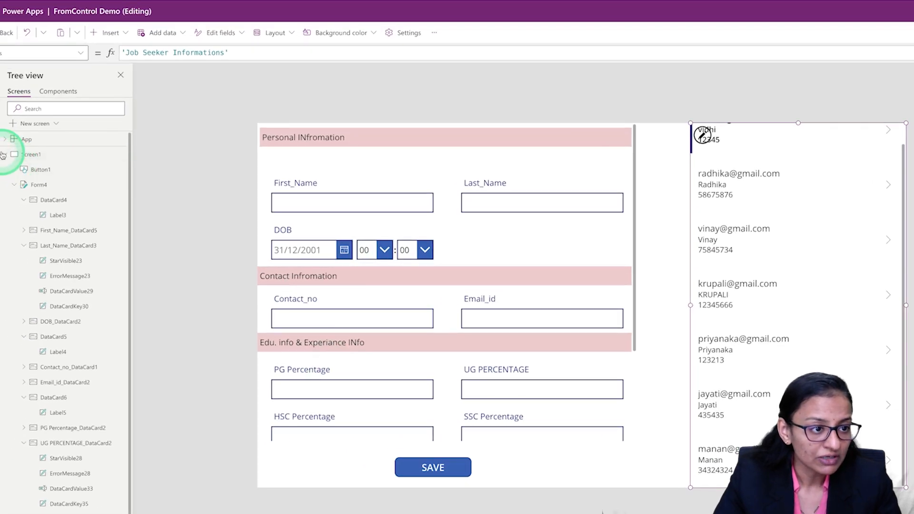
Duplicate Screen1 and open the copied screen.
click(4, 154)
click(119, 156)
click(117, 154)
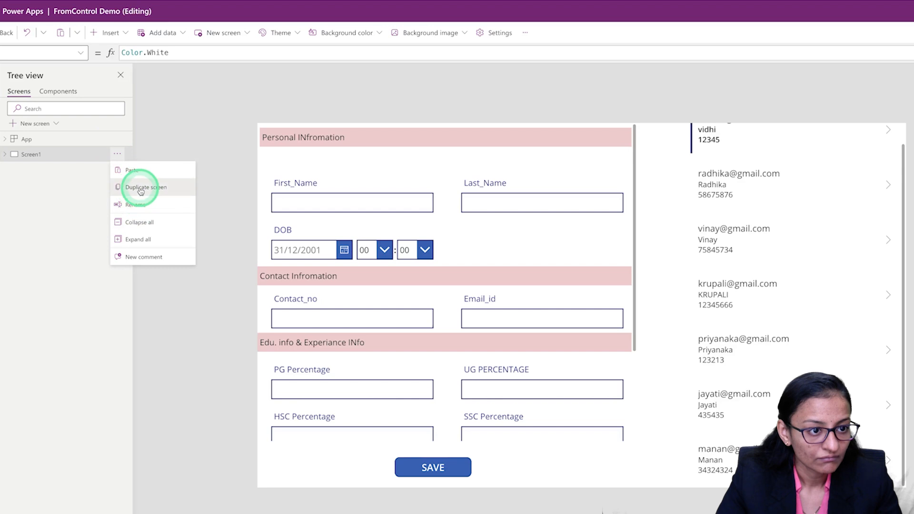
click(137, 188)
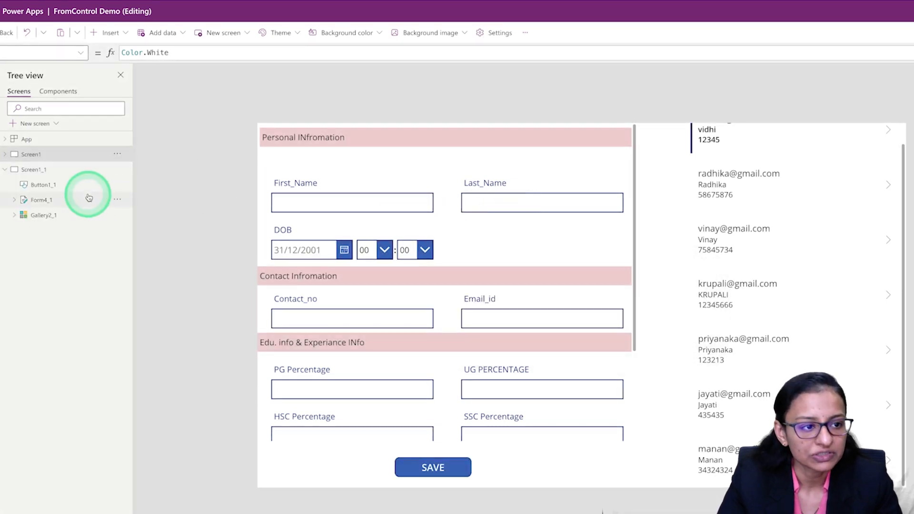
click(47, 172)
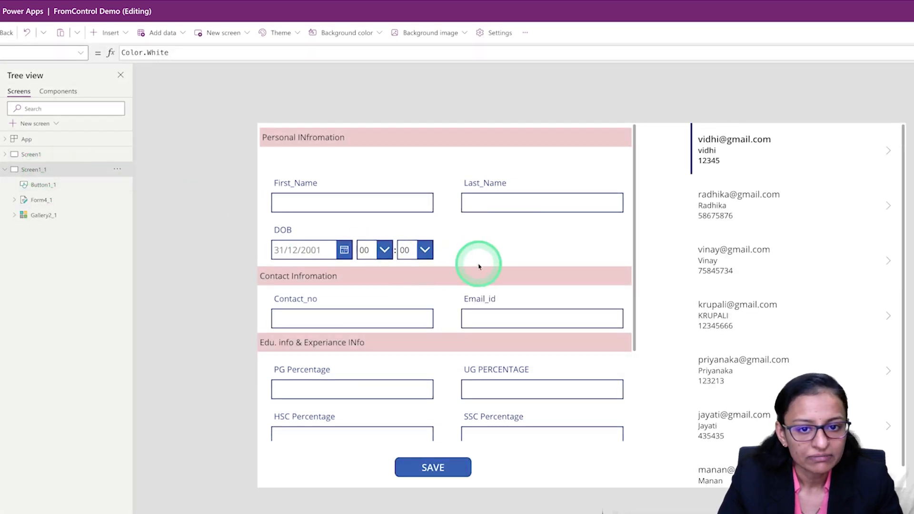
Rename the form on the duplicated screen as view_edit.
click(567, 245)
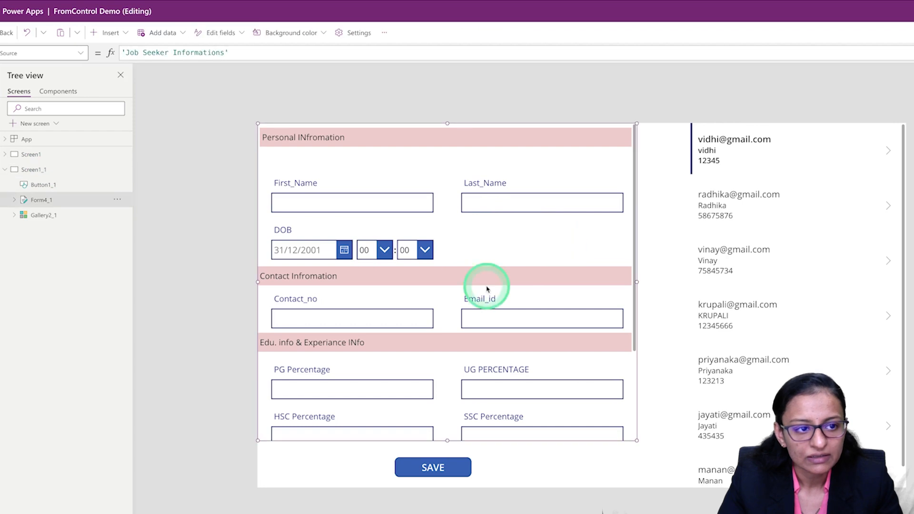
click(117, 201)
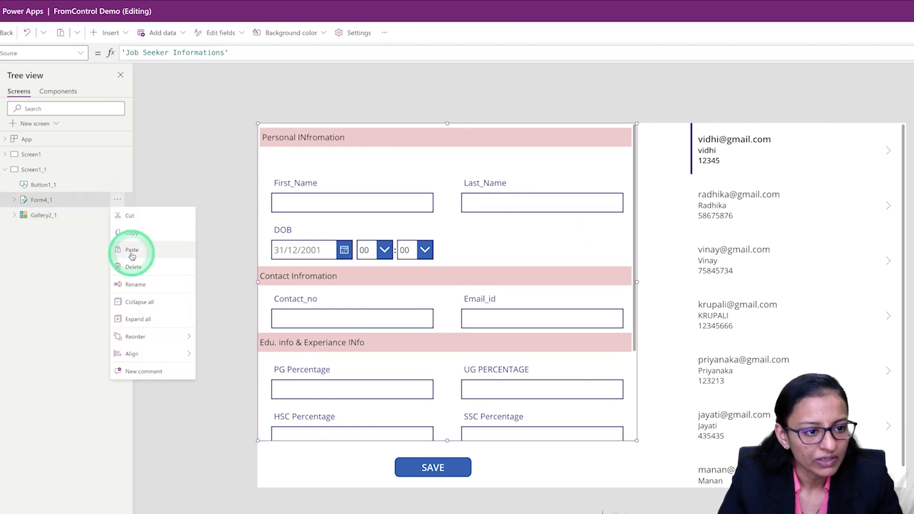
click(136, 287)
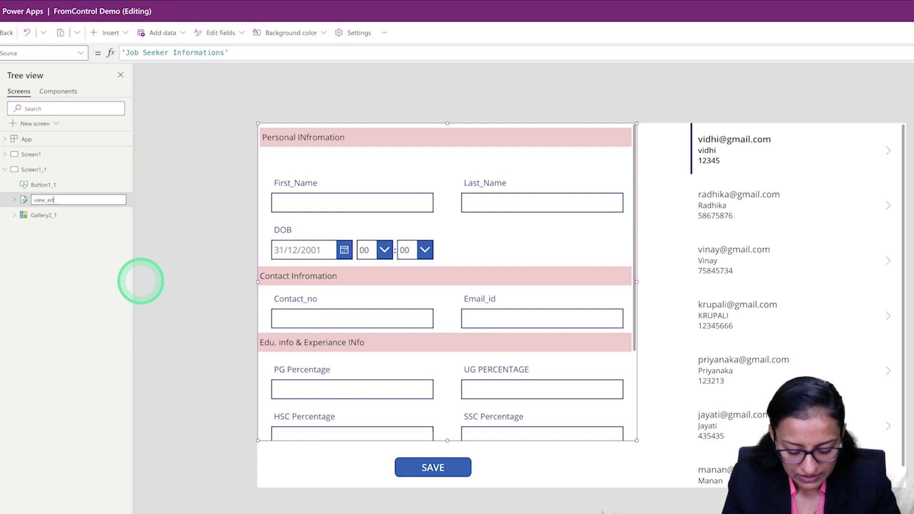
click(63, 218)
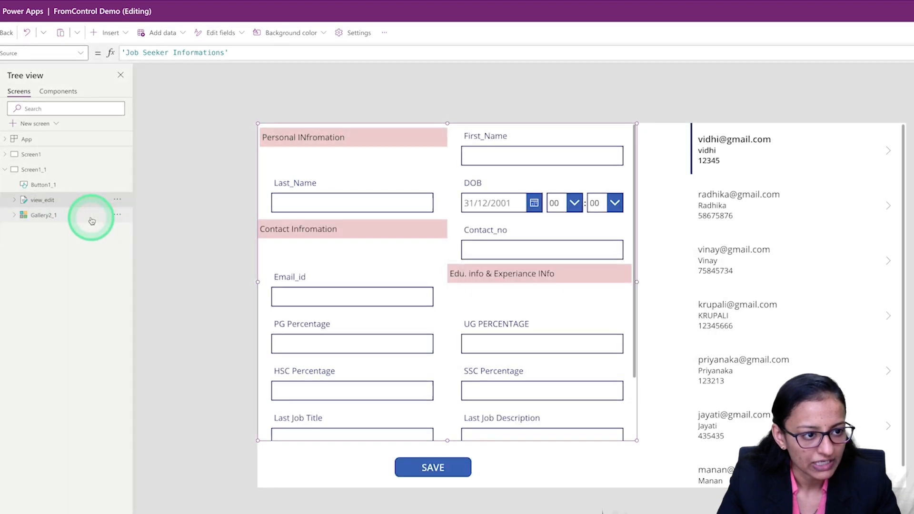
Rename the gallery on the duplicated screen as jobseeker.
click(117, 215)
click(133, 302)
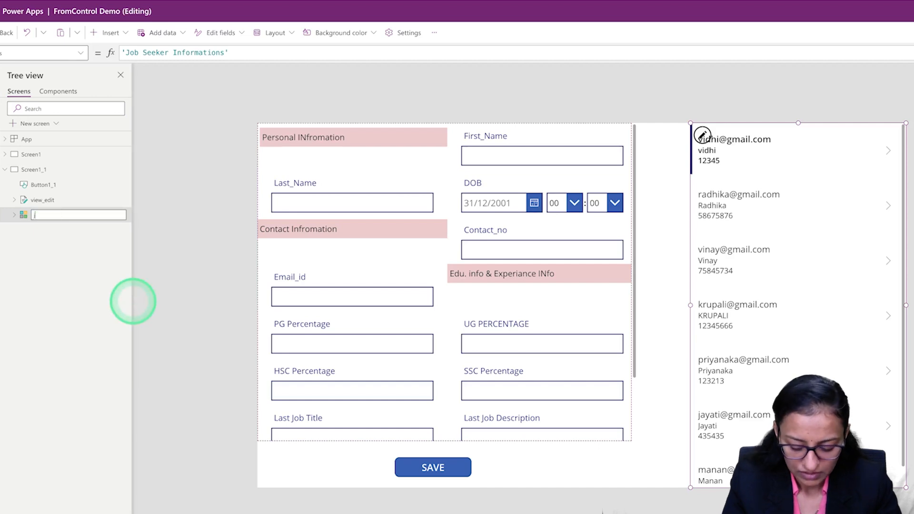
text(jobseeker)
key(Return)
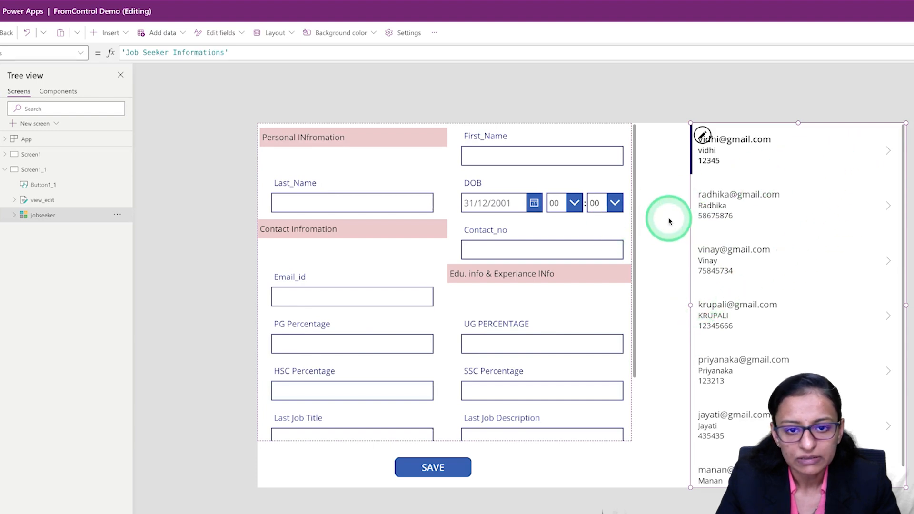
Align the jobseeker gallery to the center of the screen.
click(117, 214)
mouse_move(140, 351)
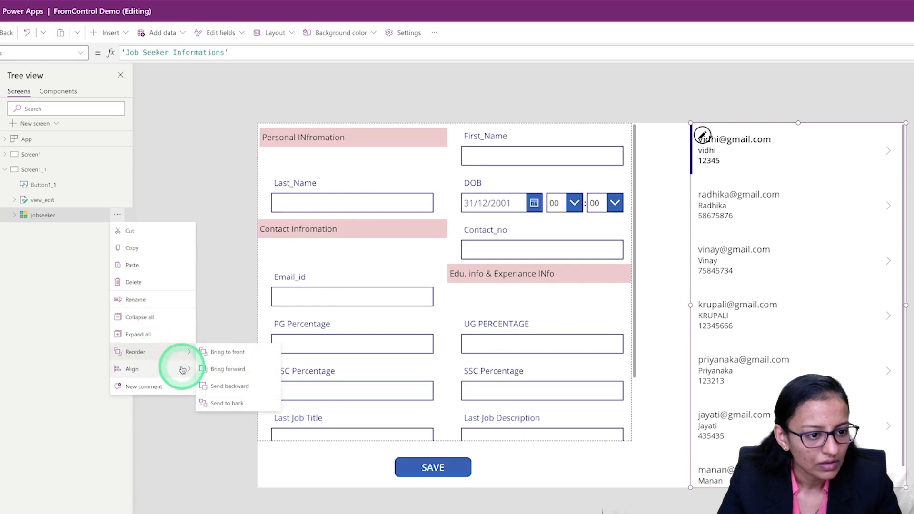
mouse_move(188, 370)
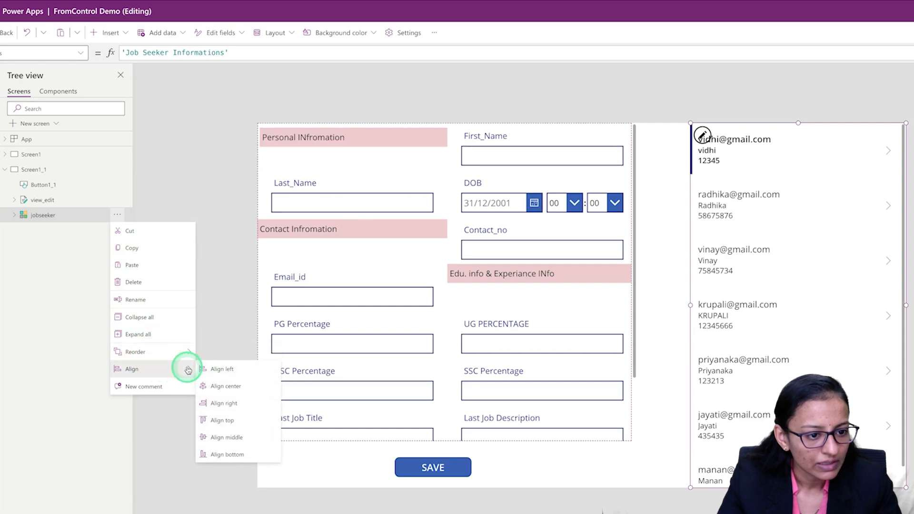
click(231, 391)
click(402, 185)
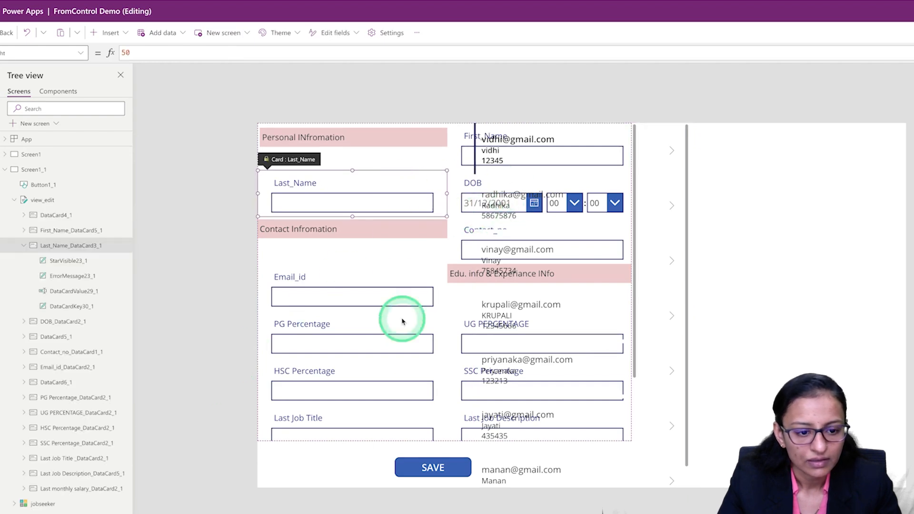
click(379, 426)
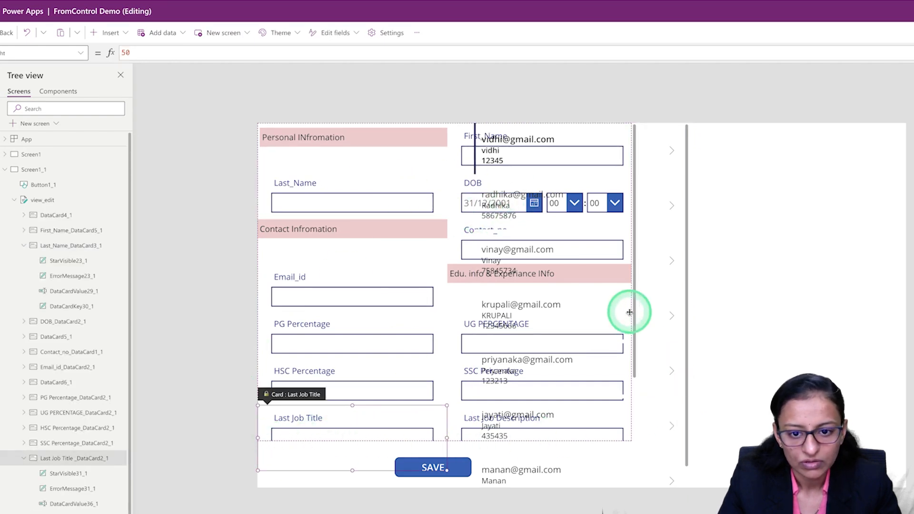
Widen the jobseeker gallery and move it against the right edge of the app screen.
click(659, 300)
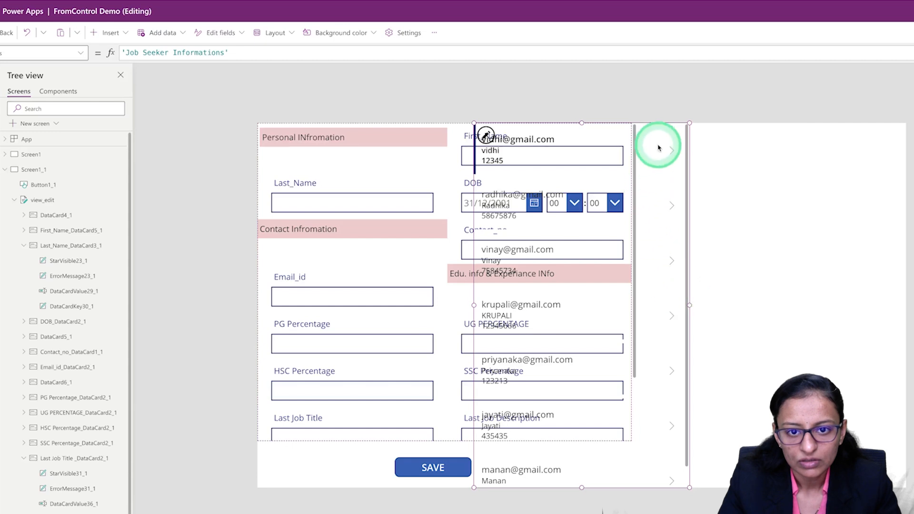
drag(658, 117, 466, 132)
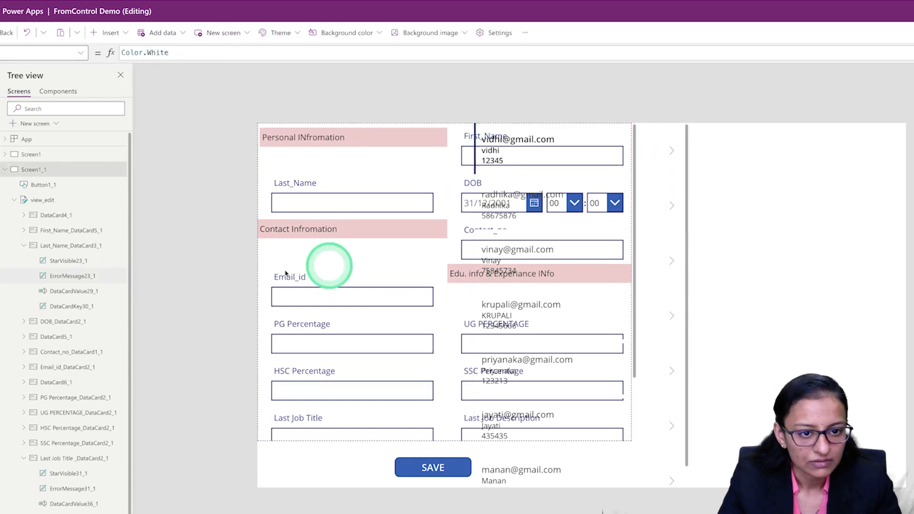
click(658, 249)
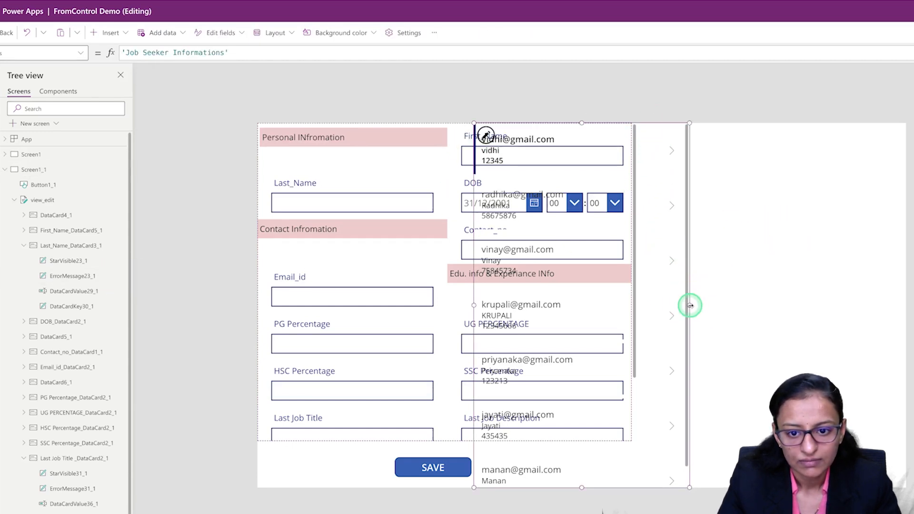
drag(690, 305, 795, 305)
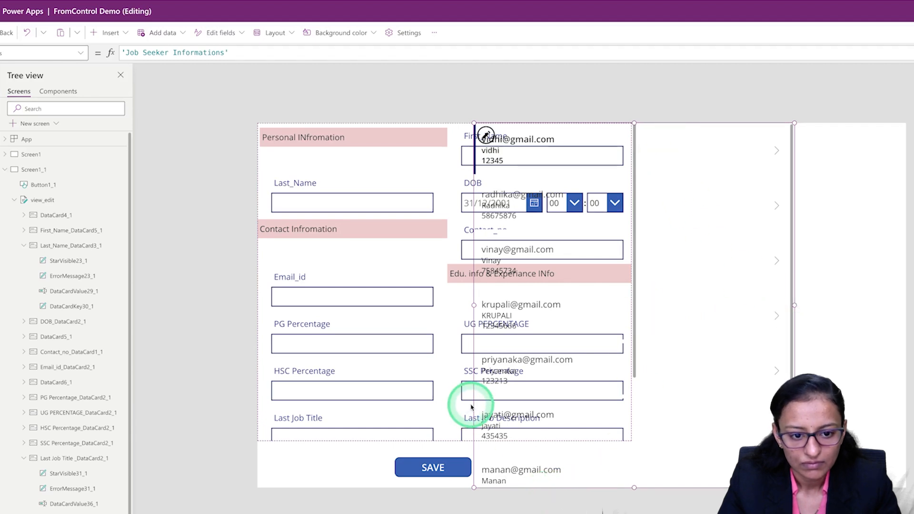
drag(474, 405, 704, 390)
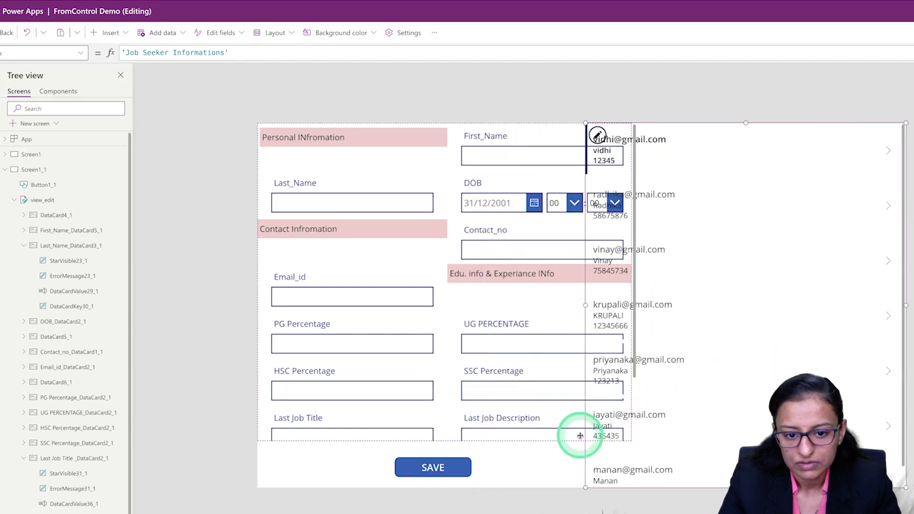
Move the view_edit form against the right edge of the app screen.
click(492, 475)
click(509, 443)
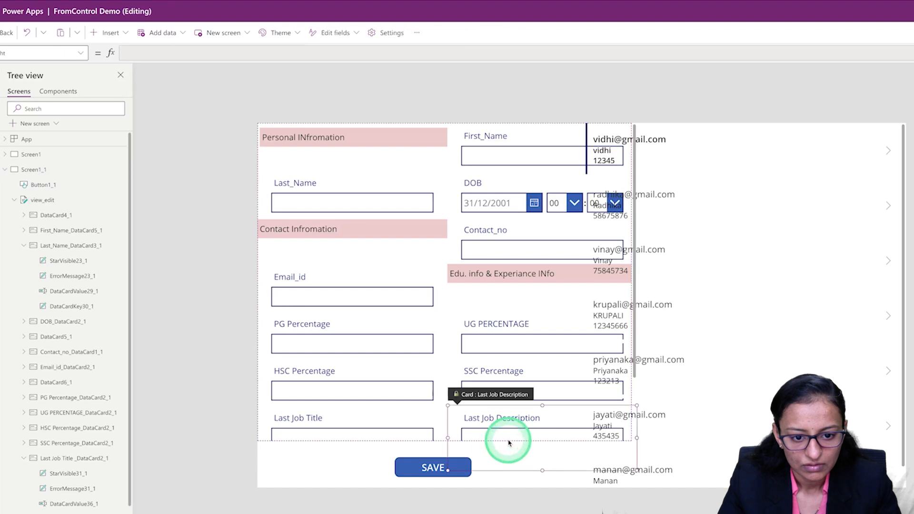
click(427, 436)
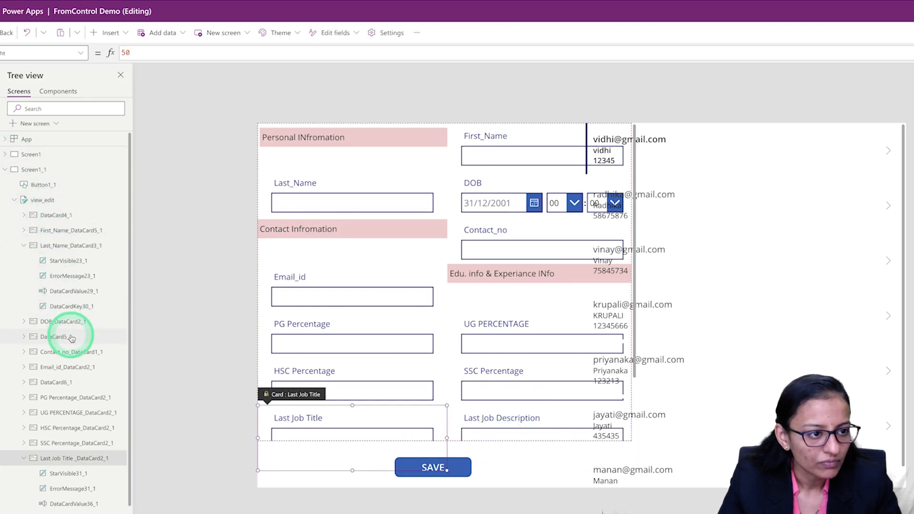
click(48, 201)
click(407, 159)
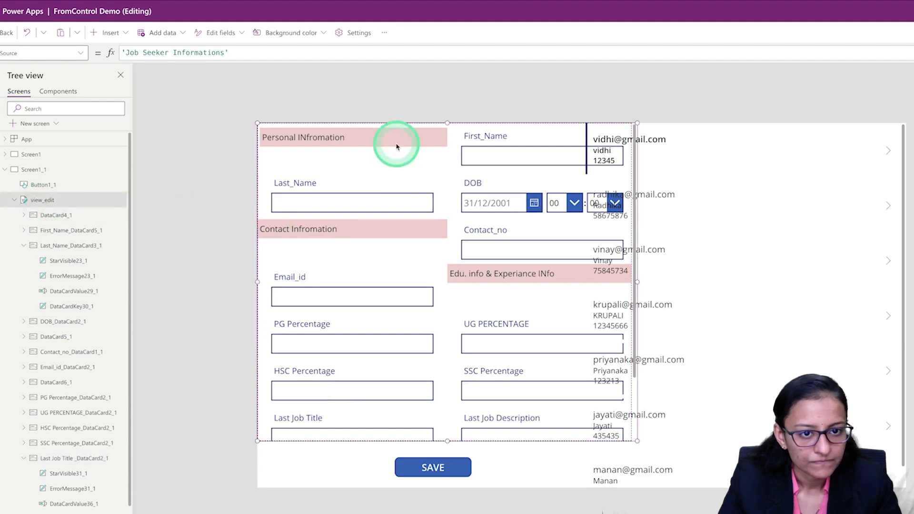
drag(266, 442, 590, 474)
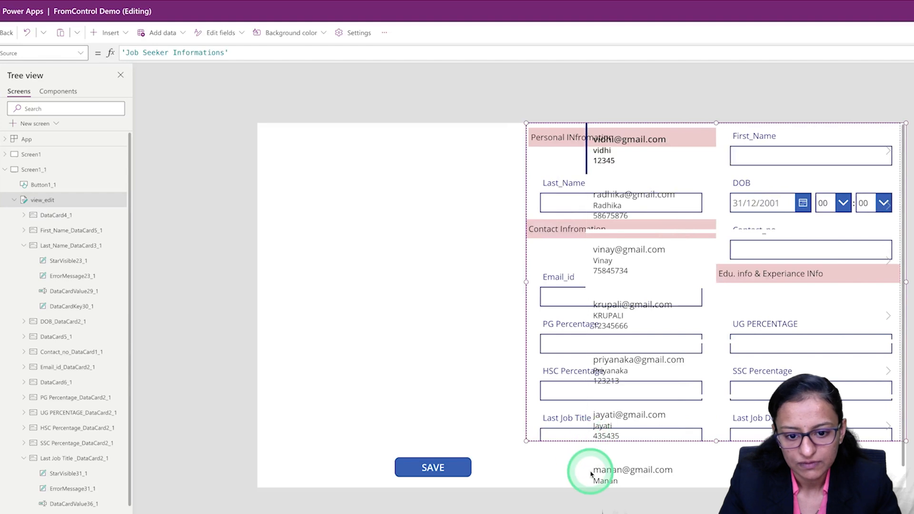
Move the jobseeker gallery to the left edge of the app screen and narrow it so it clears the form.
click(589, 460)
drag(586, 459, 258, 422)
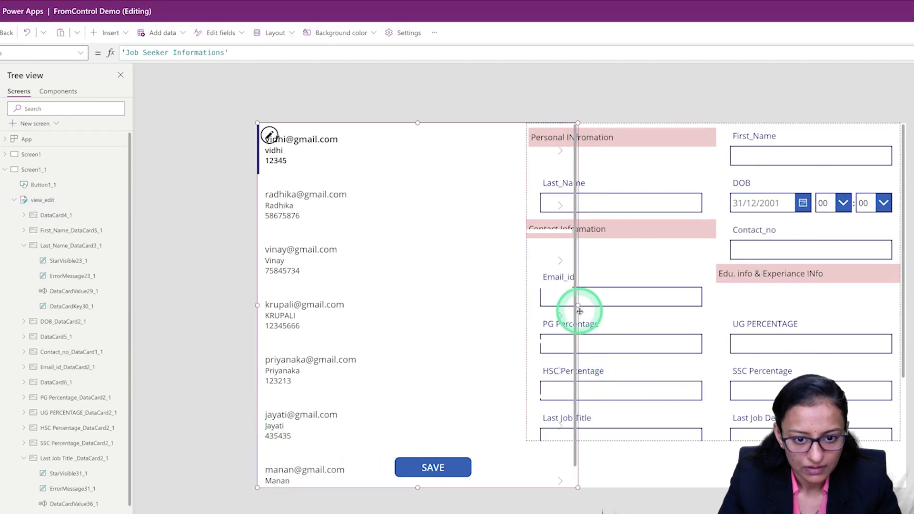
drag(578, 305, 439, 305)
Move the SAVE button beneath the form, to about X 840, Y 695, and change its text to Update.
drag(462, 468, 722, 468)
click(882, 177)
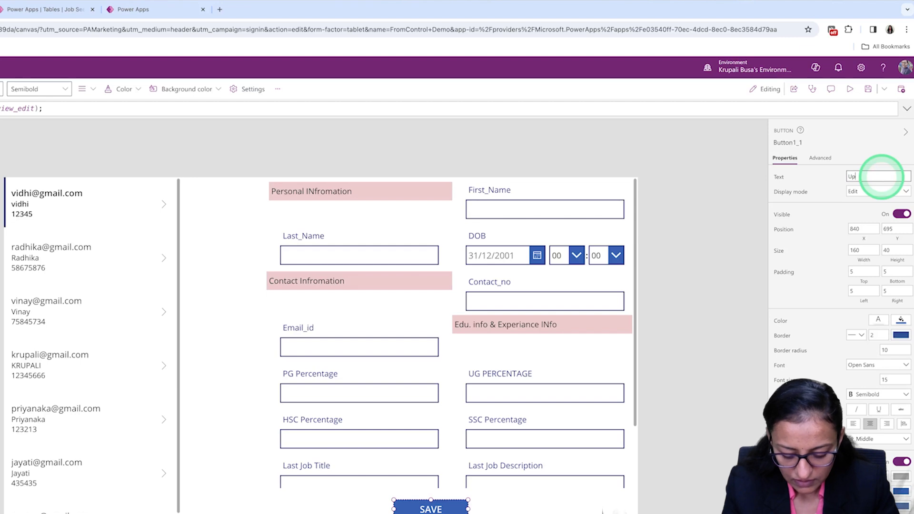
click(251, 295)
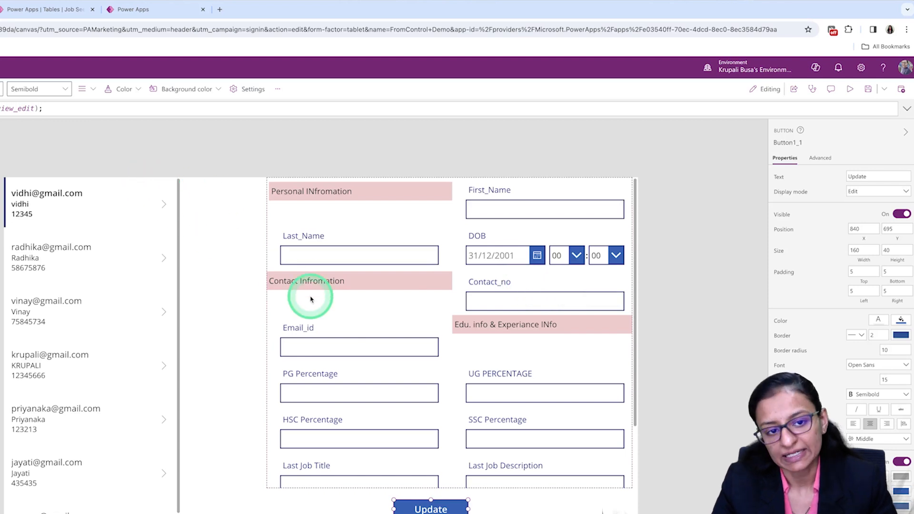
Set the formula of the next-arrow icon in the gallery's first row to ViewForm(view_edit).
click(51, 206)
click(158, 208)
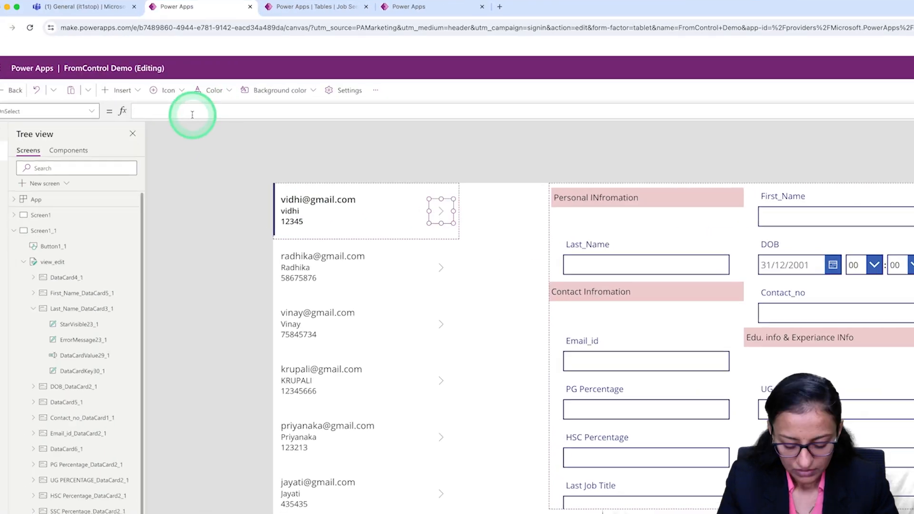
click(193, 115)
text(vie)
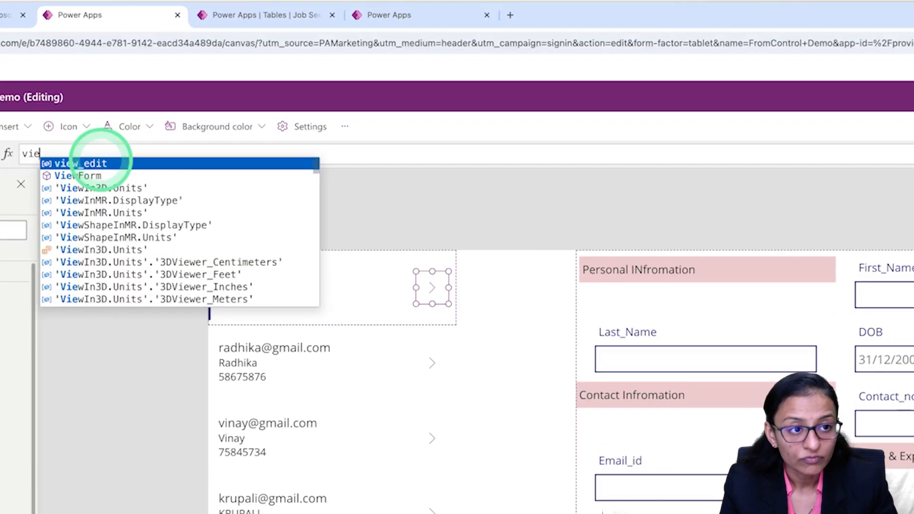
key(Down)
key(Tab)
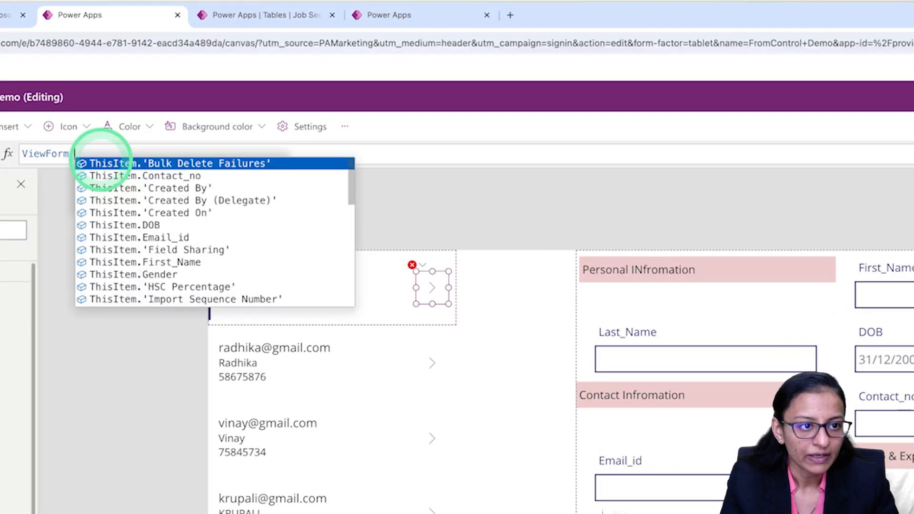
text(for)
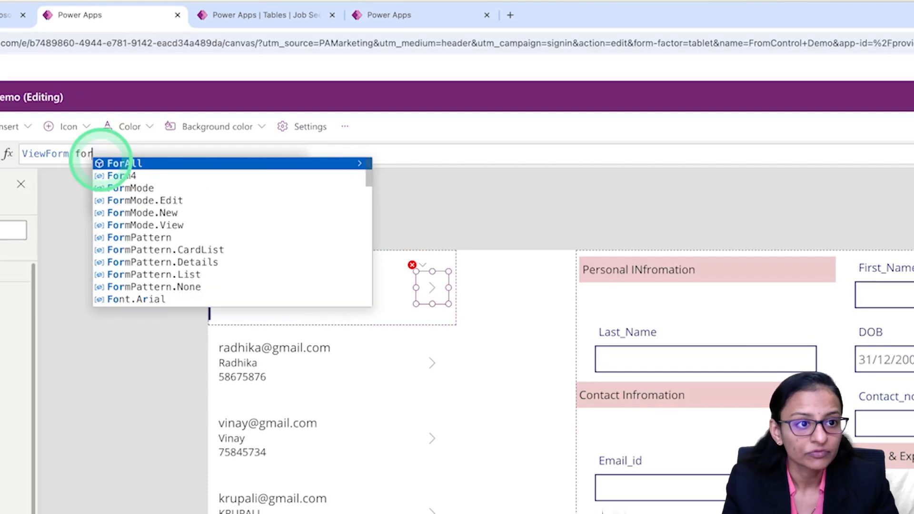
key(Down)
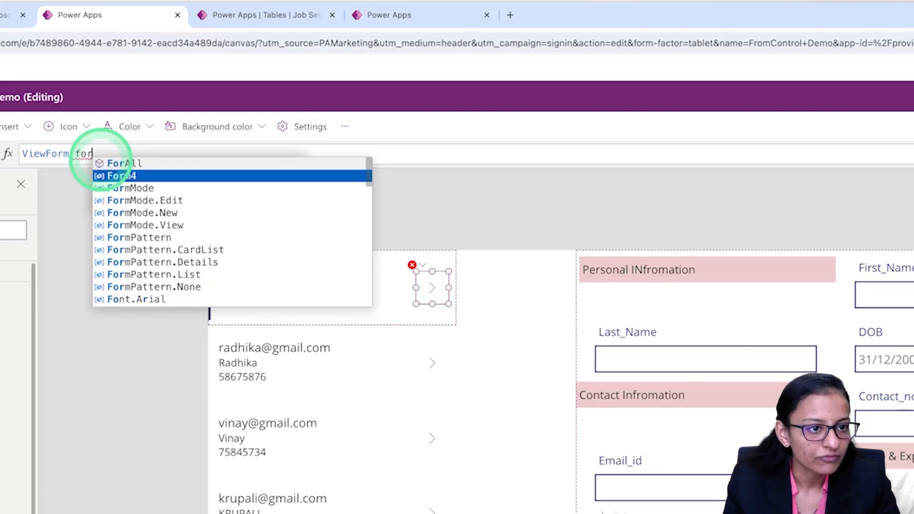
key(BackSpace)
key(BackSpace)
key(BackSpace)
text(vie)
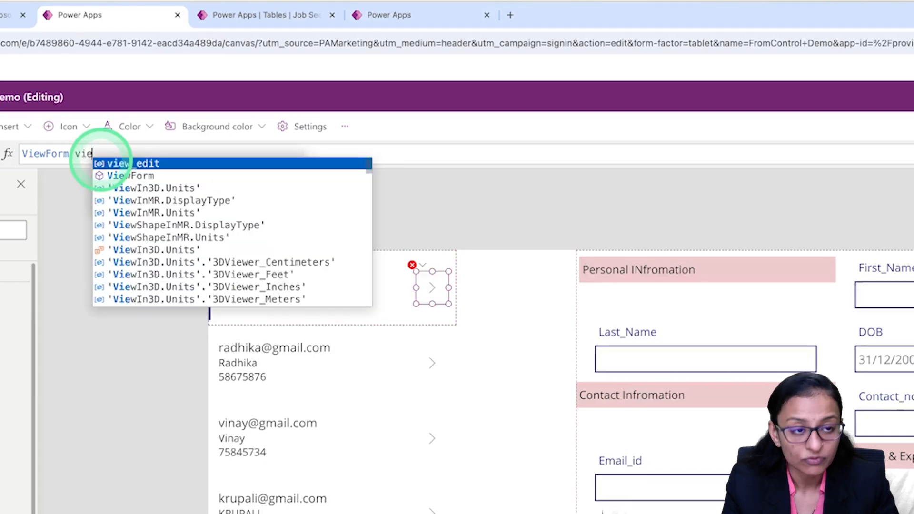
key(Tab)
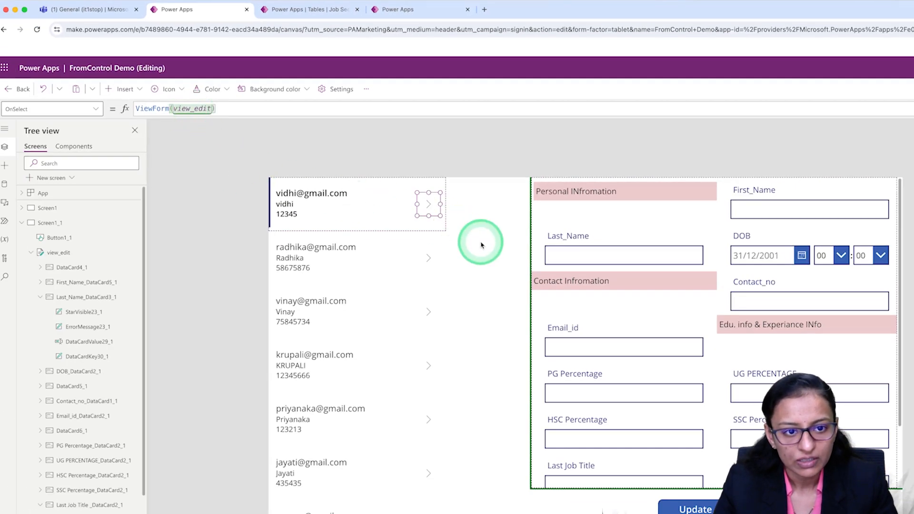
Set the Item property of the view_edit form to jobseeker.Selected.
click(669, 354)
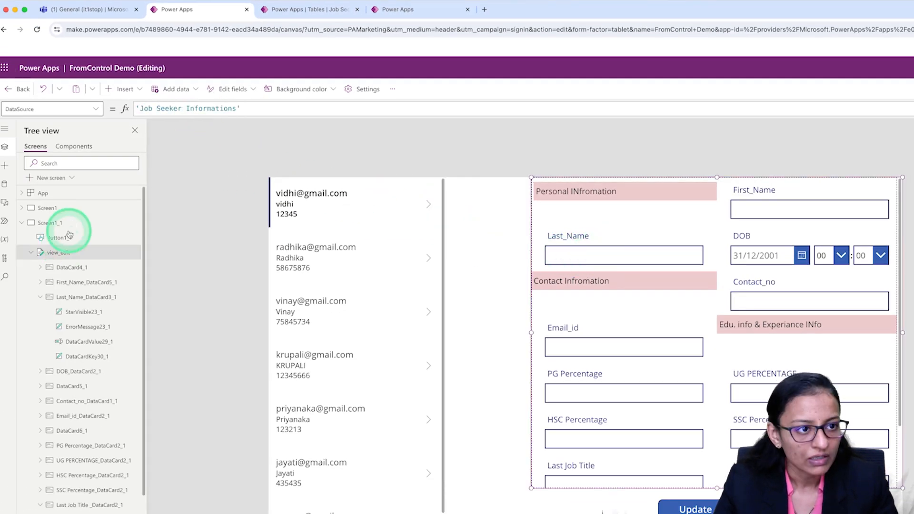
click(93, 115)
scroll(44, 298, down, 3)
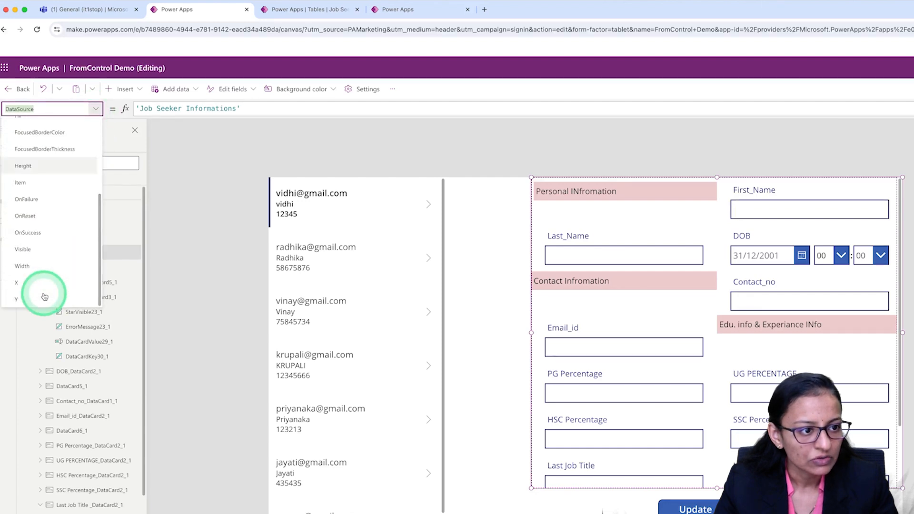
click(45, 184)
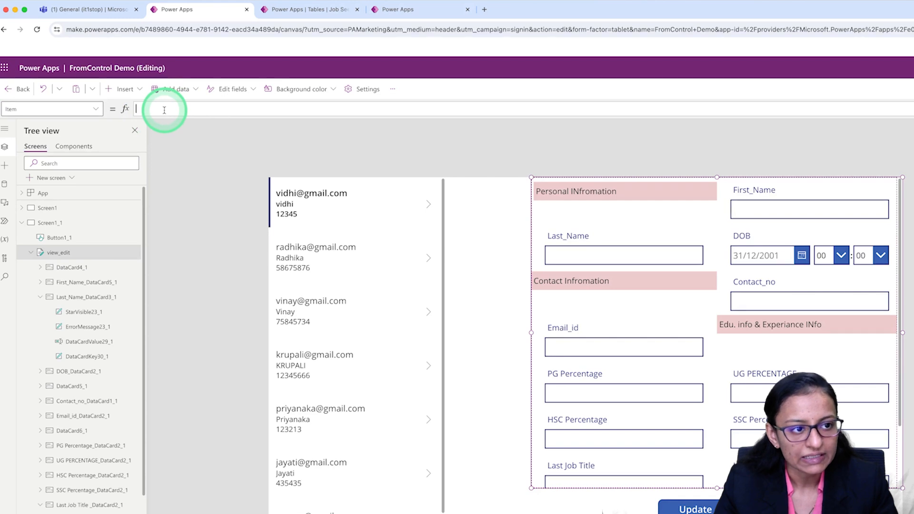
scroll(96, 330, down, 3)
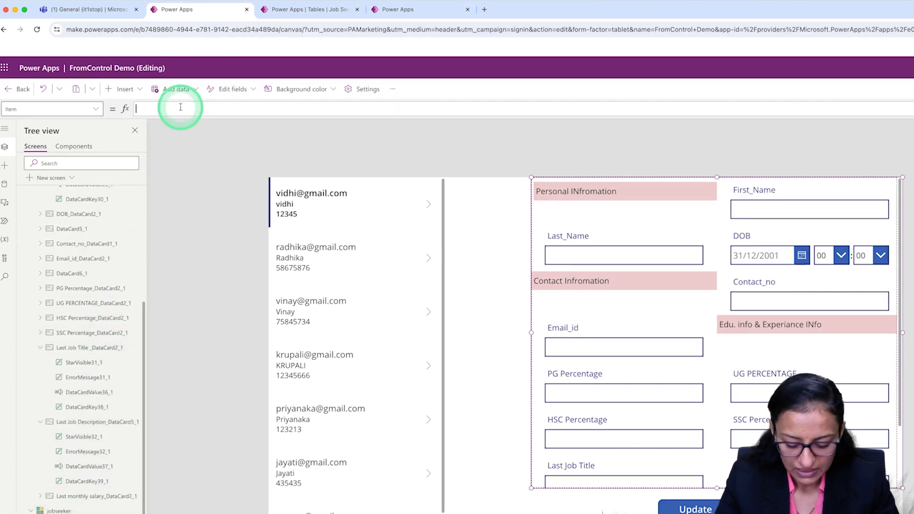
text(job)
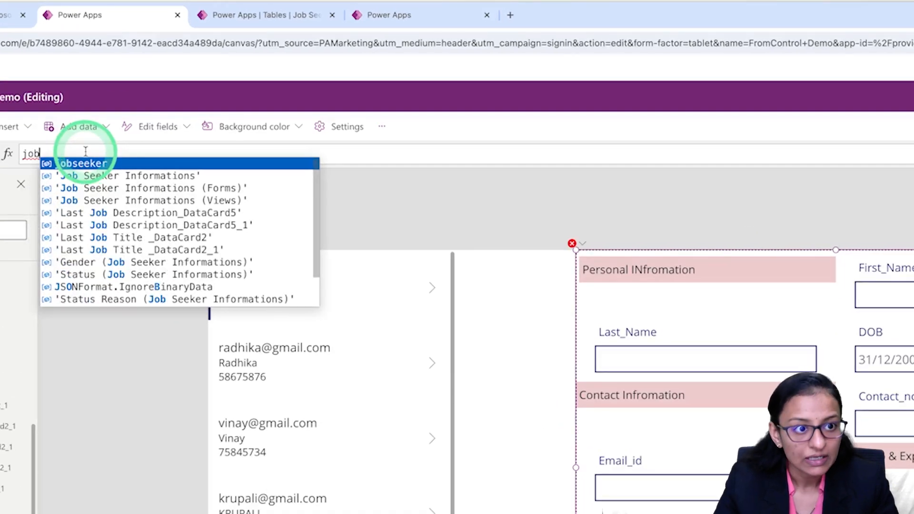
click(114, 160)
text(.)
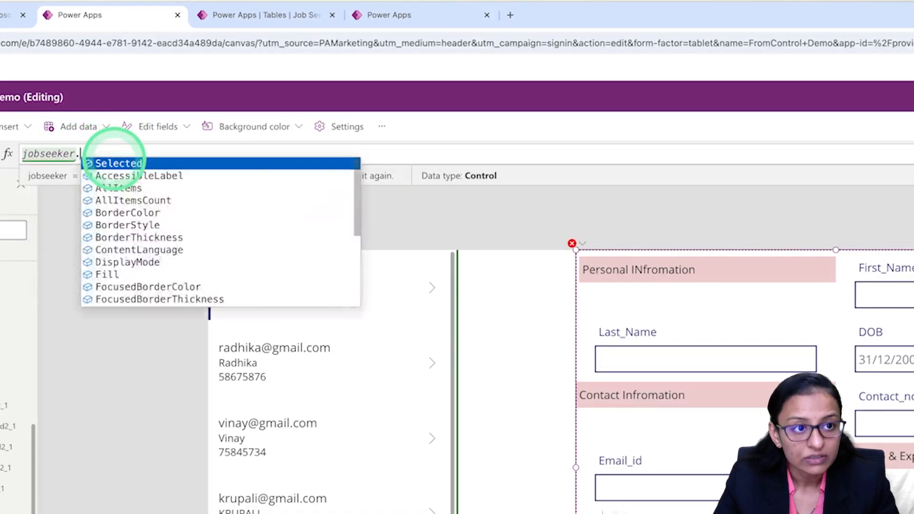
click(114, 163)
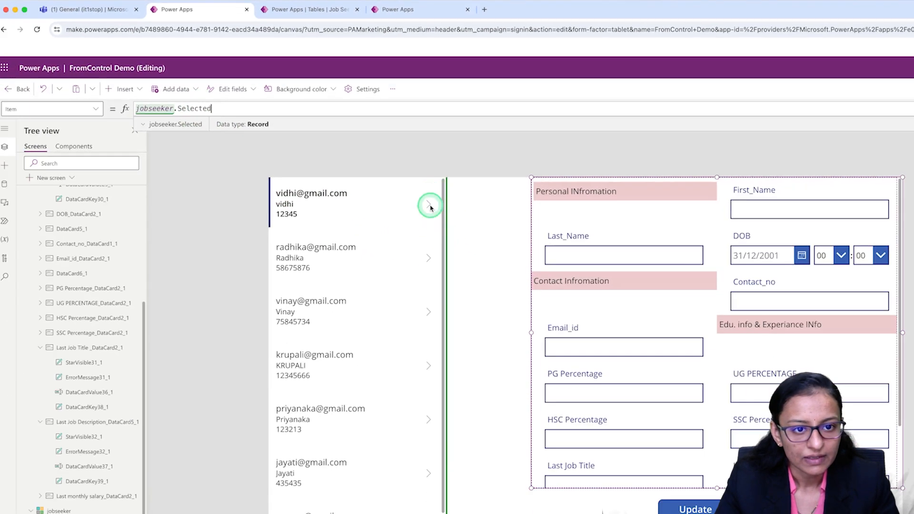
Preview the app and open the first three gallery records in the form, then return to editing.
click(433, 288)
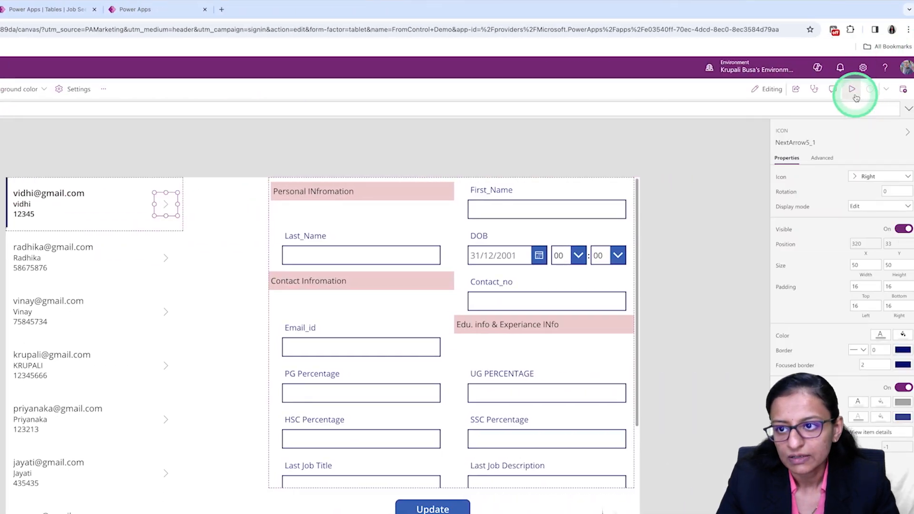
click(853, 91)
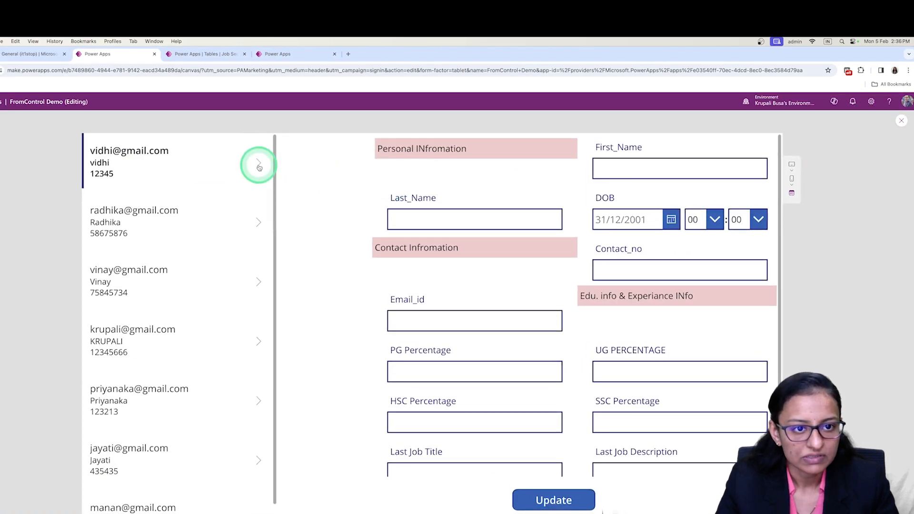
click(258, 165)
click(588, 249)
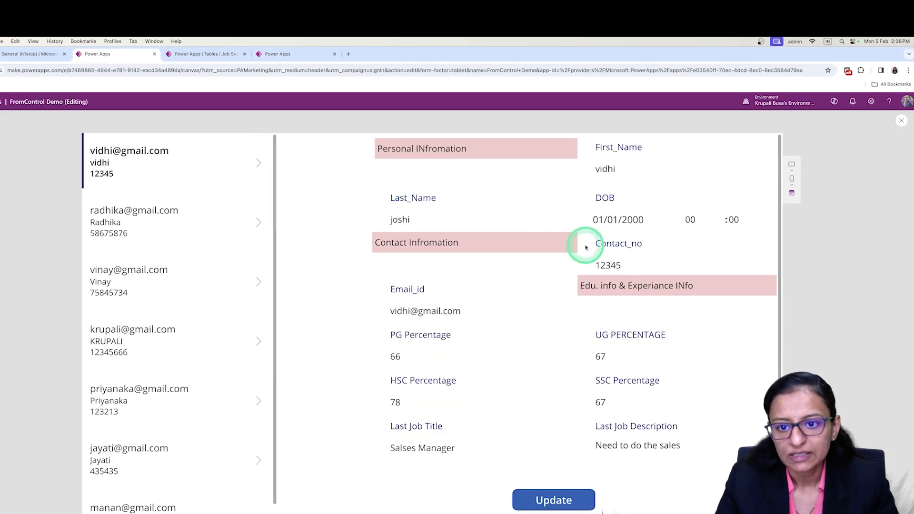
click(257, 225)
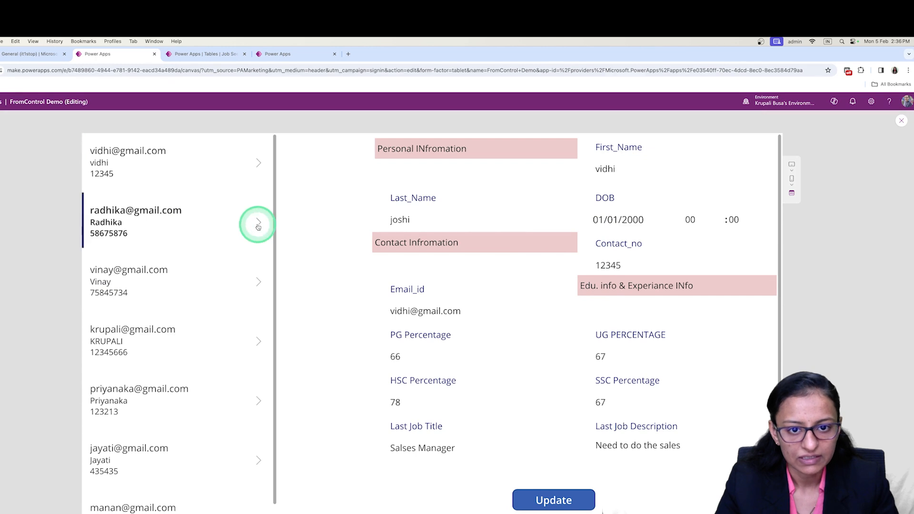
click(258, 282)
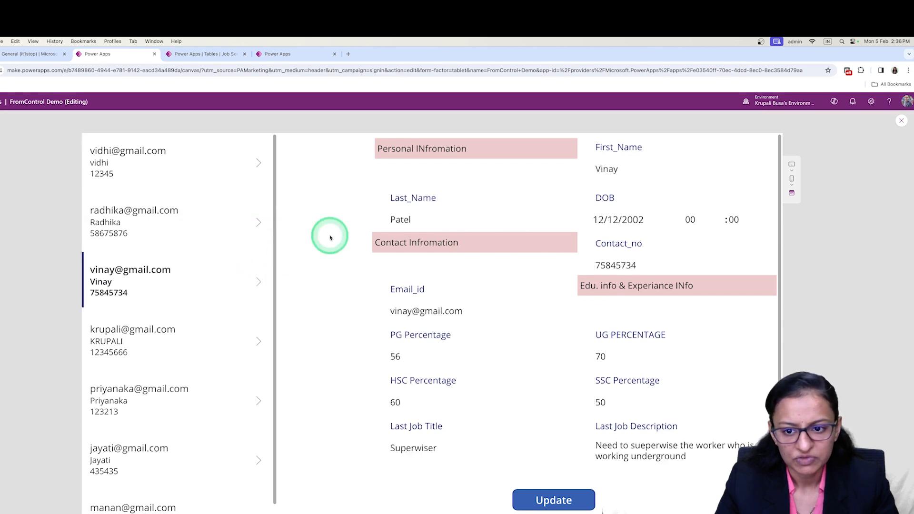
click(902, 122)
Widen the view_edit form on its left side so that it reaches the gallery's right edge.
click(402, 334)
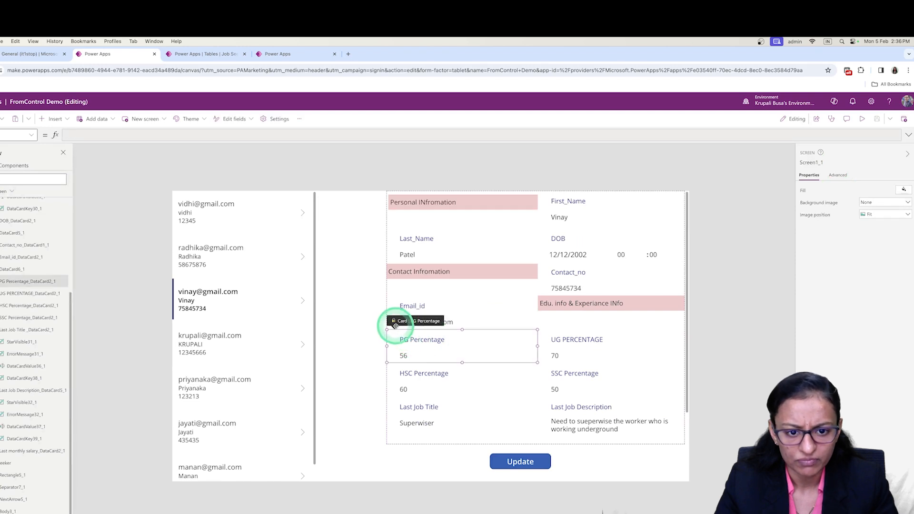
click(491, 291)
click(437, 444)
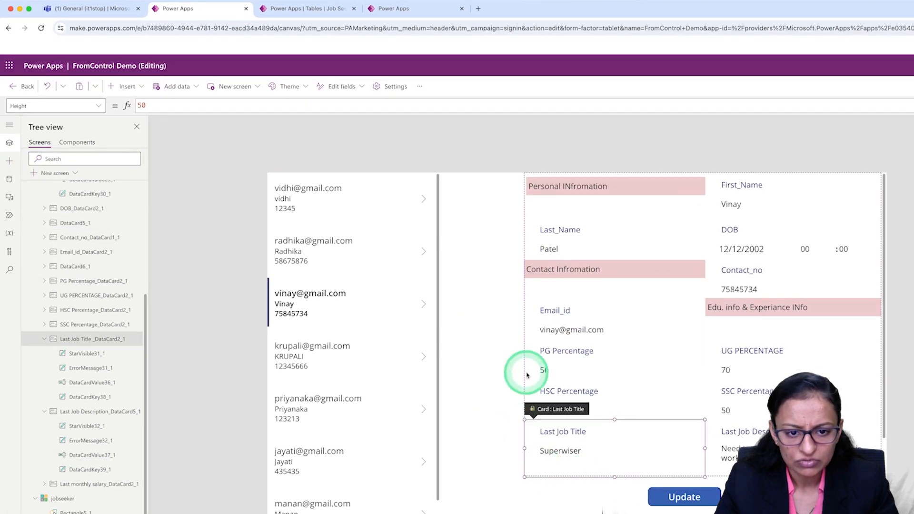
scroll(57, 249, up, 5)
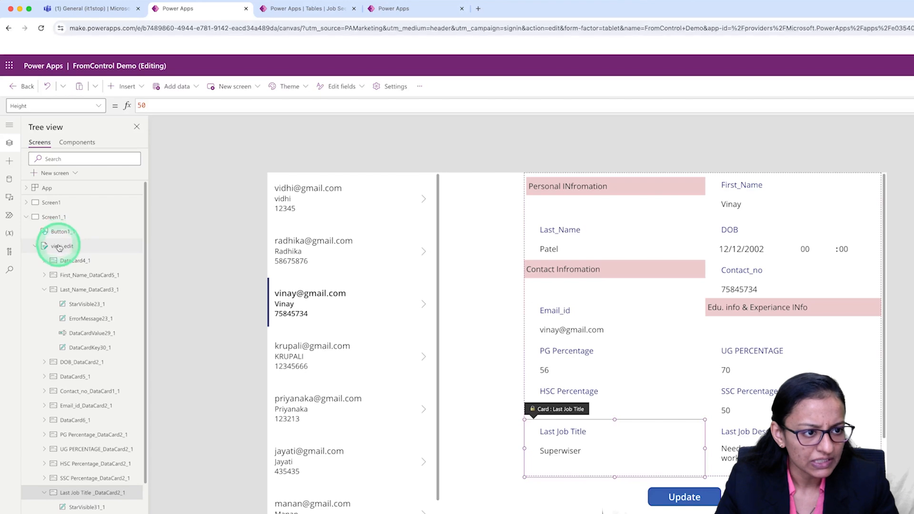
click(59, 246)
drag(524, 325, 439, 327)
Widen the Personal INfromation header card to the full form width and reduce its height slightly.
click(611, 190)
drag(622, 195, 838, 191)
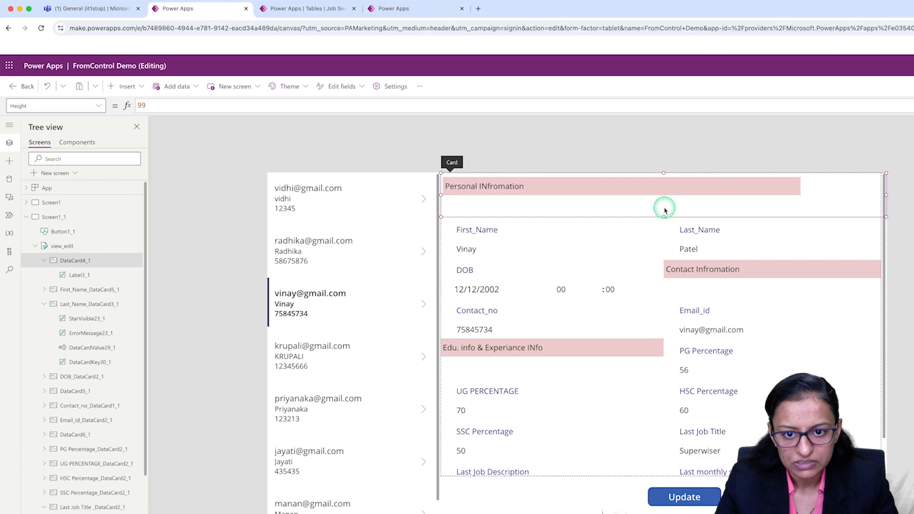
drag(665, 211, 664, 204)
Widen the Contact Infromation and Edu. info & Experiance INfo header cards so each takes its own row of the form.
click(677, 263)
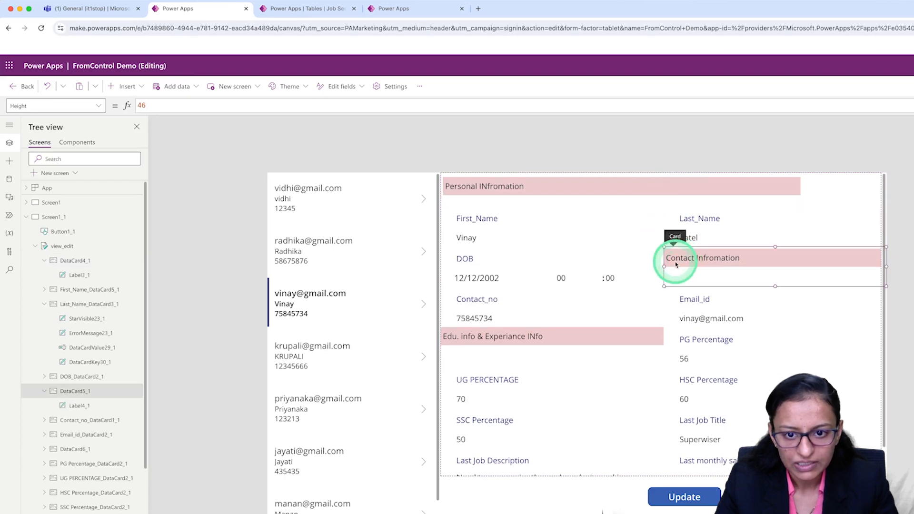
drag(663, 267, 453, 278)
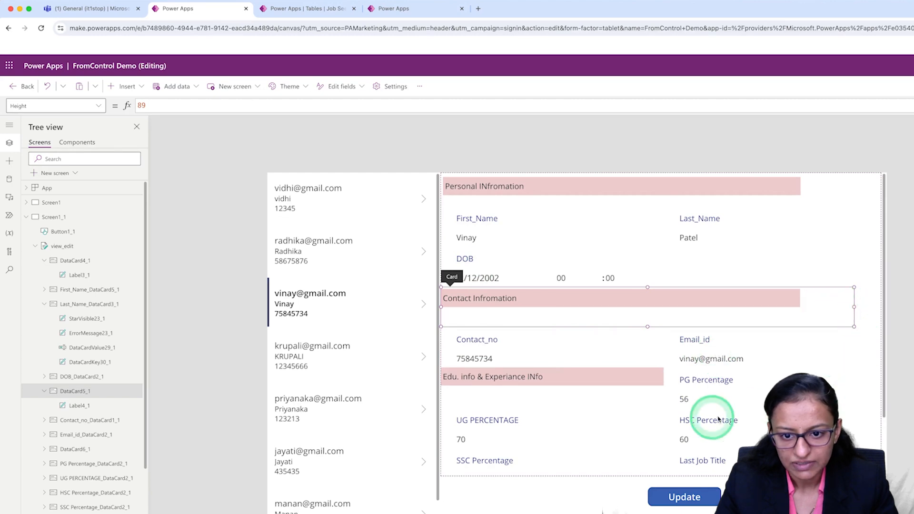
click(639, 380)
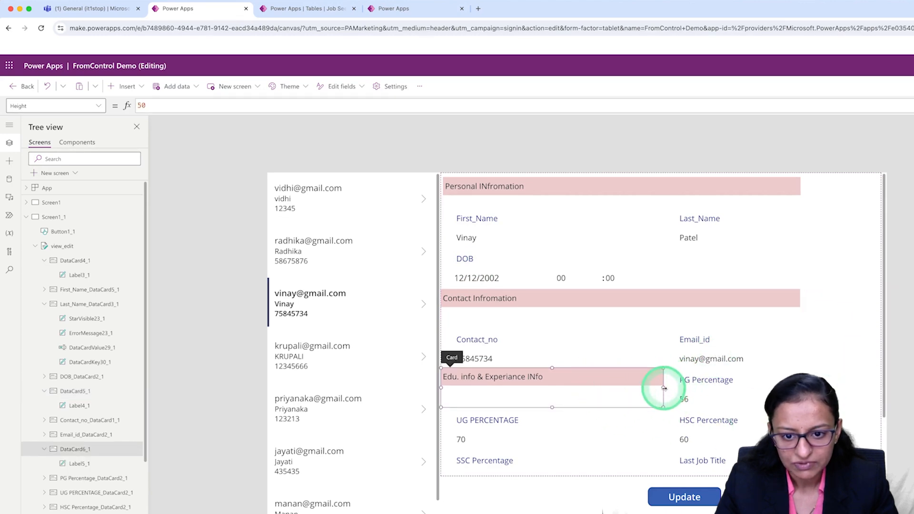
drag(715, 381, 816, 372)
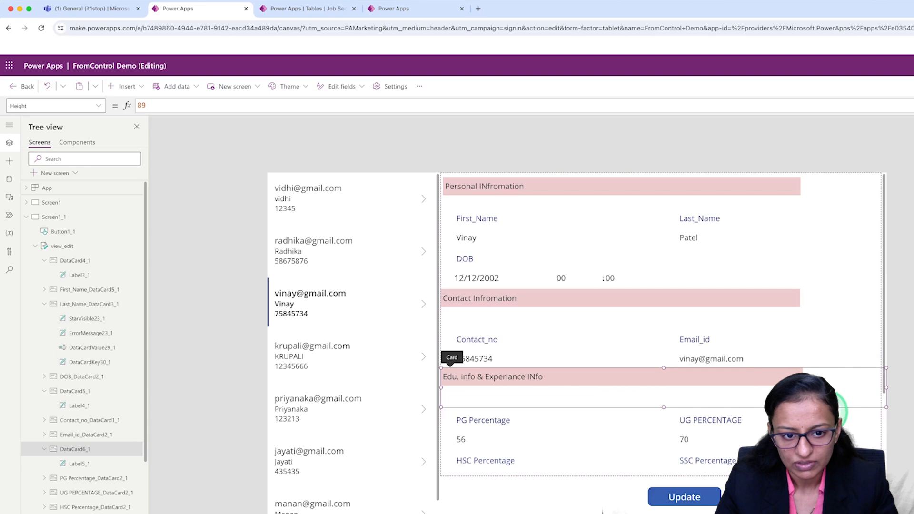
Narrow the view_edit form from its right side, leaving a blank strip along the right edge of the app screen.
click(746, 298)
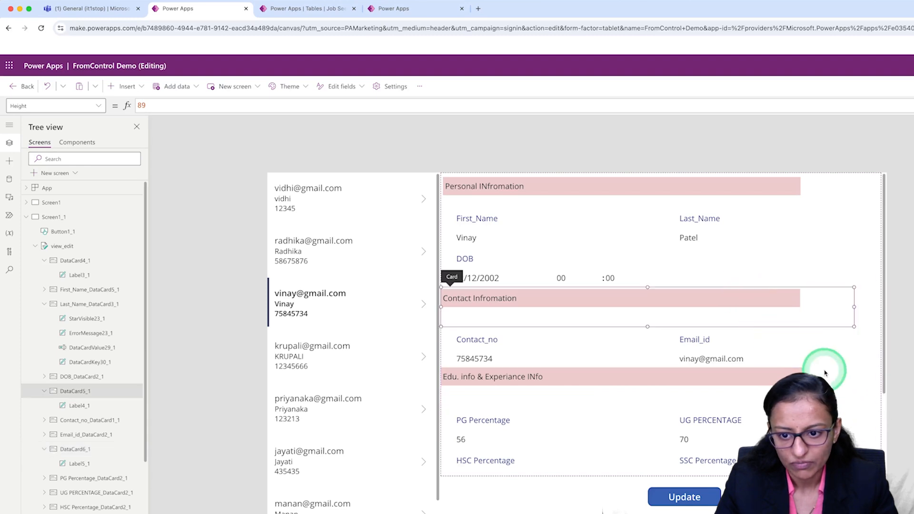
click(874, 357)
click(858, 383)
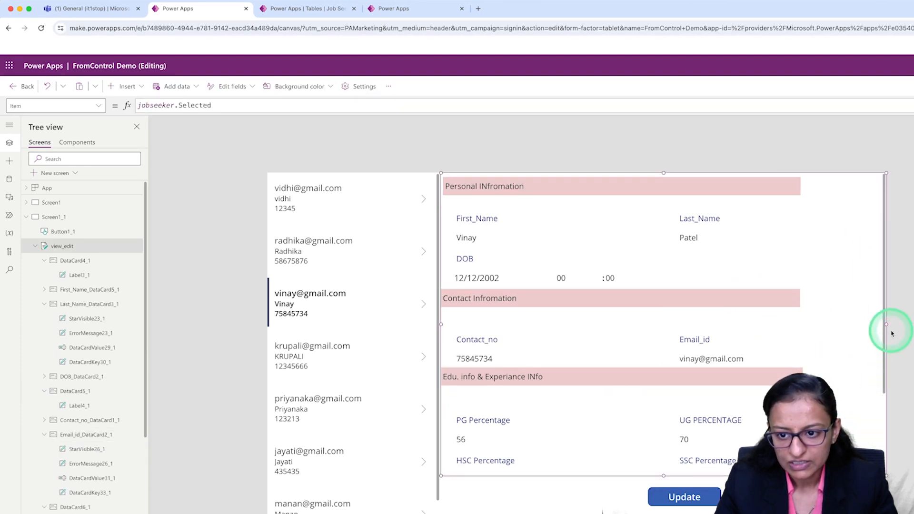
mouse_move(838, 331)
mouse_down()
mouse_move(824, 329)
mouse_move(837, 329)
mouse_up()
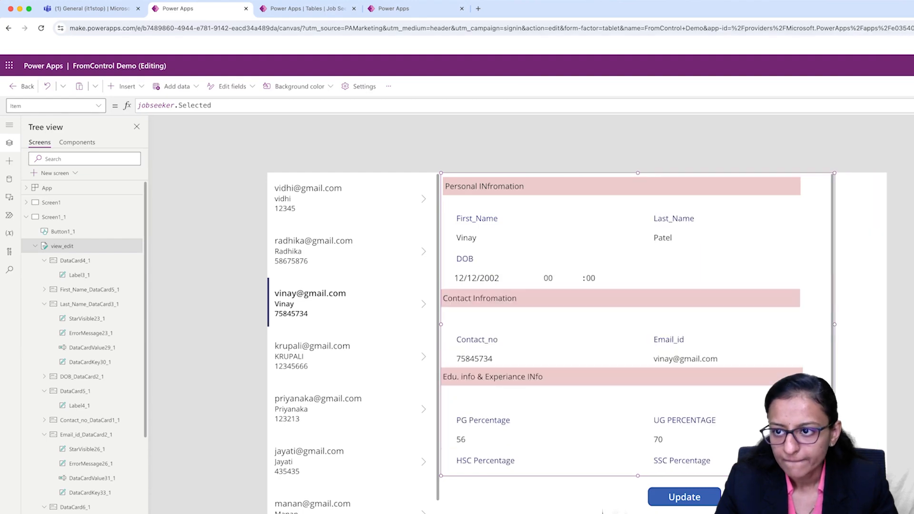
Preview the app, check the form's layout and fields with several lower gallery records, and return to editing.
click(864, 87)
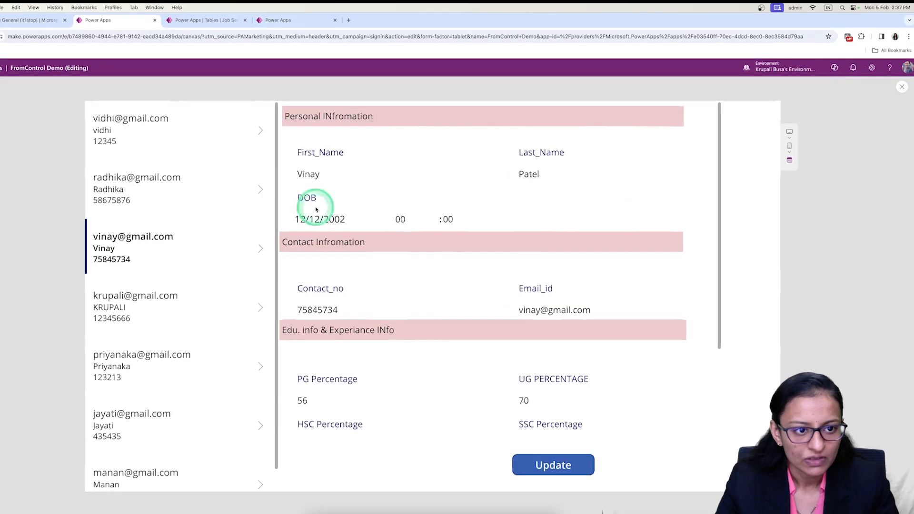
click(254, 307)
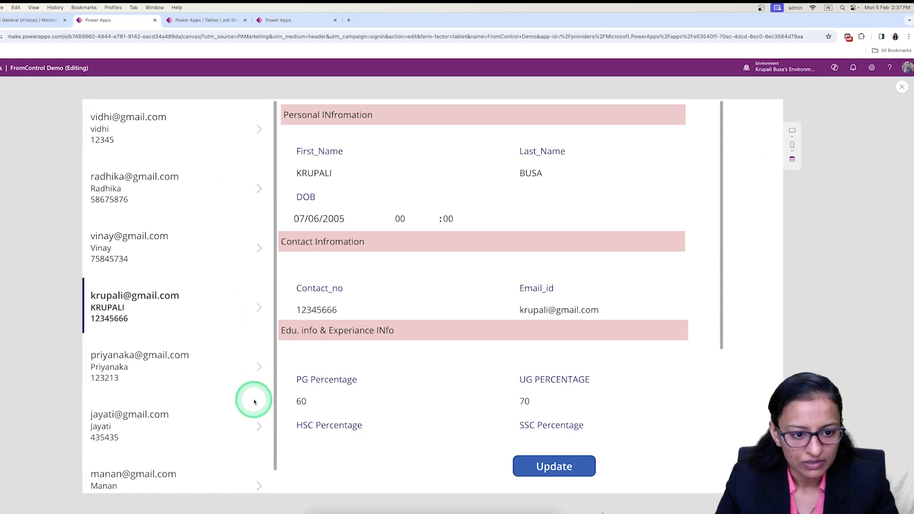
click(259, 427)
click(256, 365)
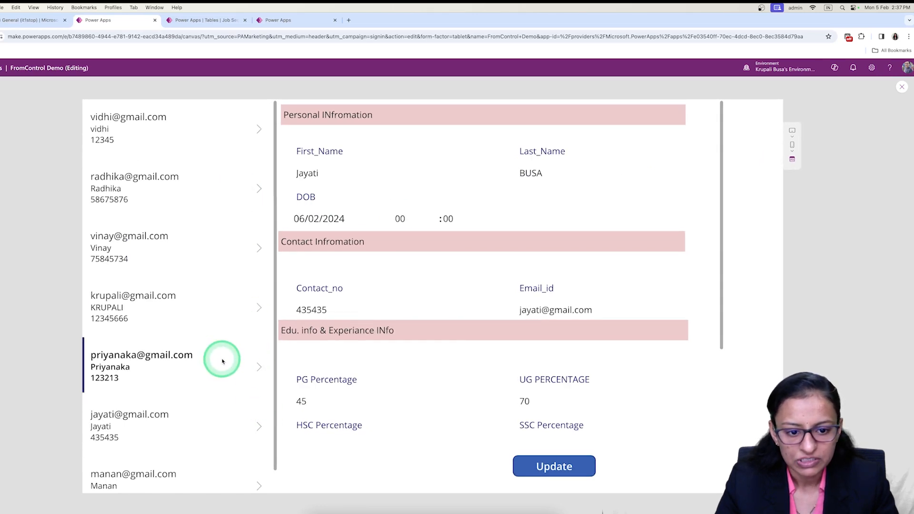
scroll(238, 376, down, 1)
scroll(405, 400, down, 4)
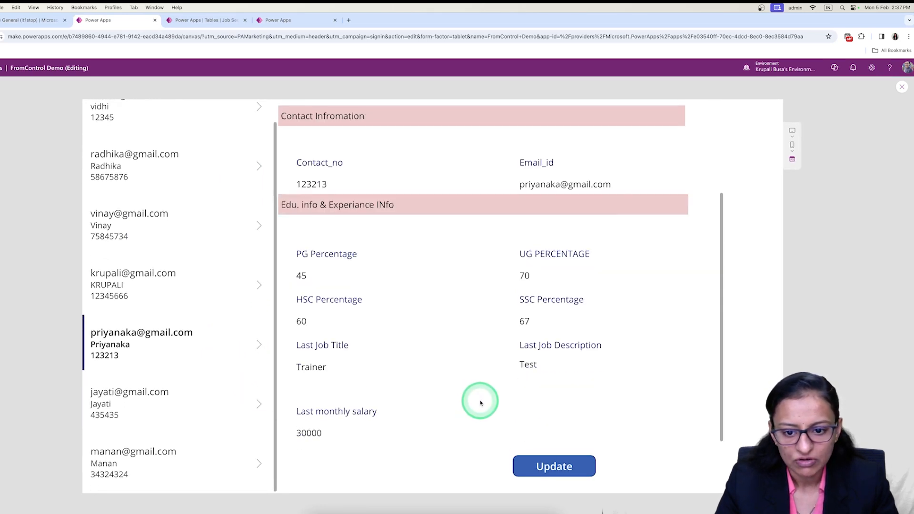
click(259, 463)
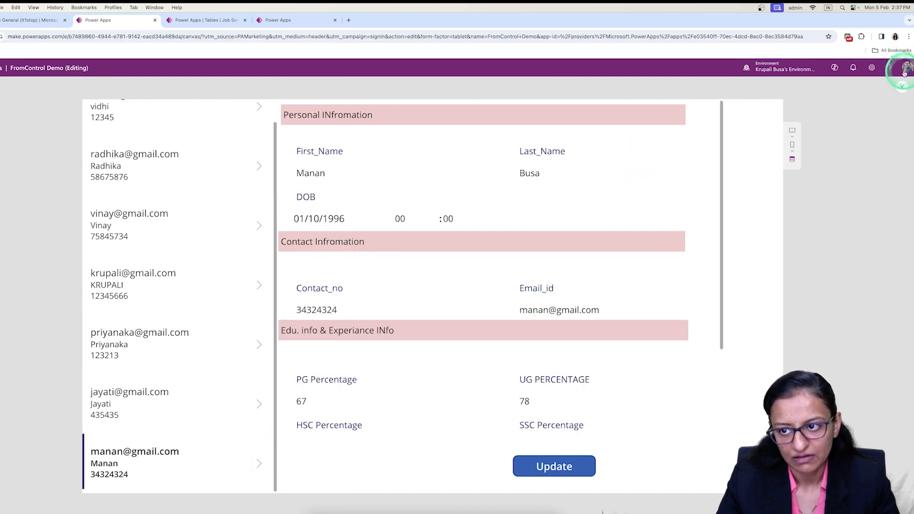
key(Escape)
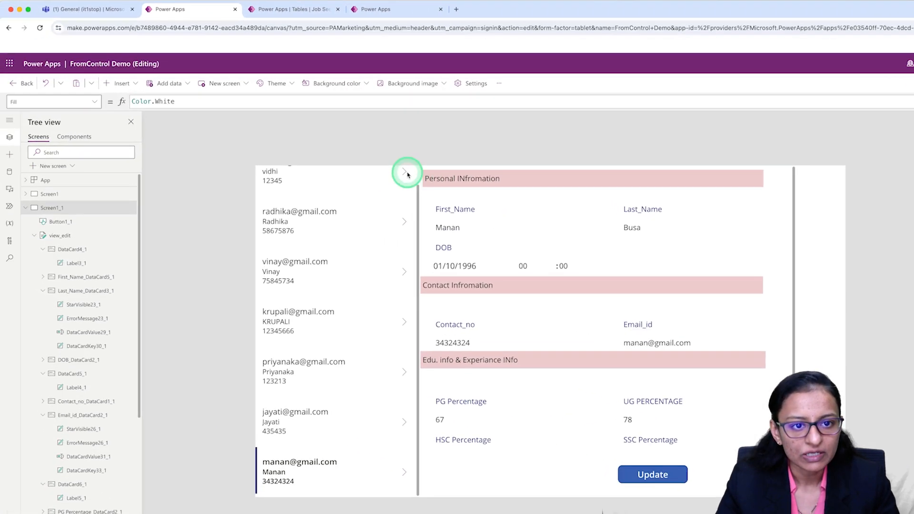
Insert an Edit icon on the second screen and place it in the blank strip beside the top of the form.
click(403, 191)
click(403, 191)
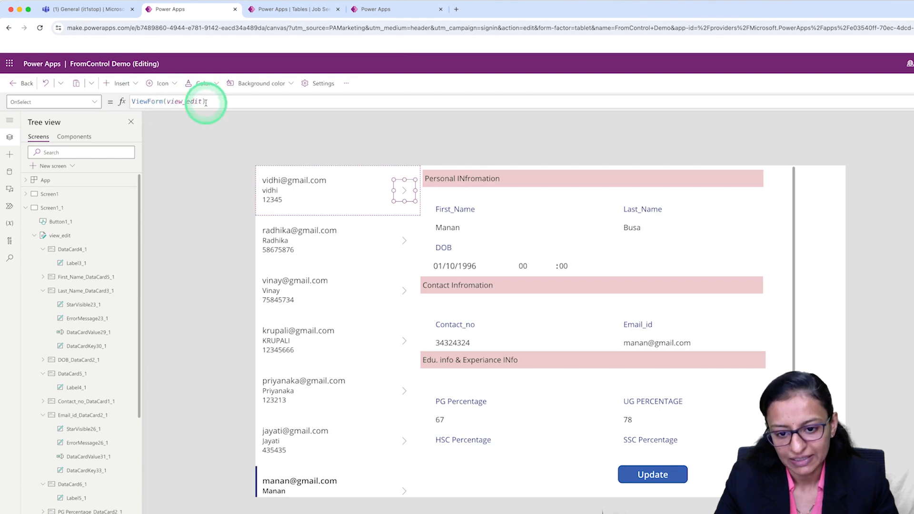
click(819, 204)
click(122, 84)
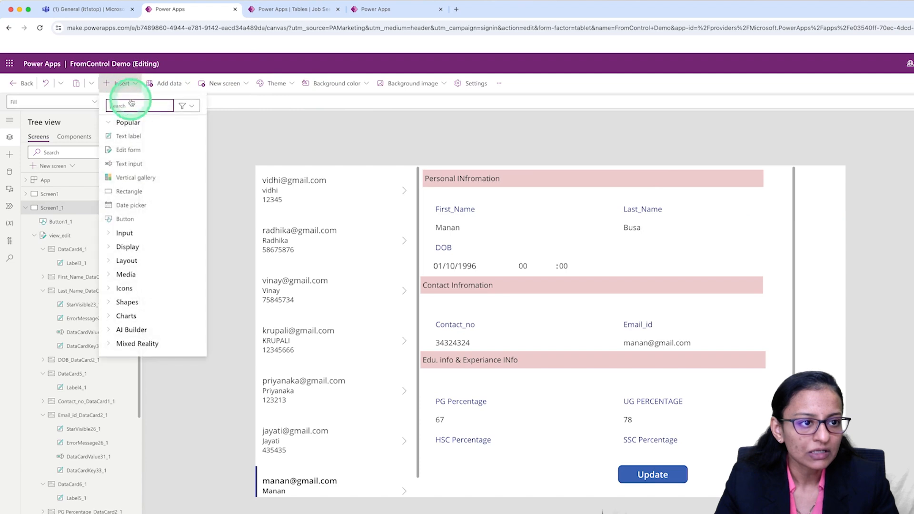
text(edit)
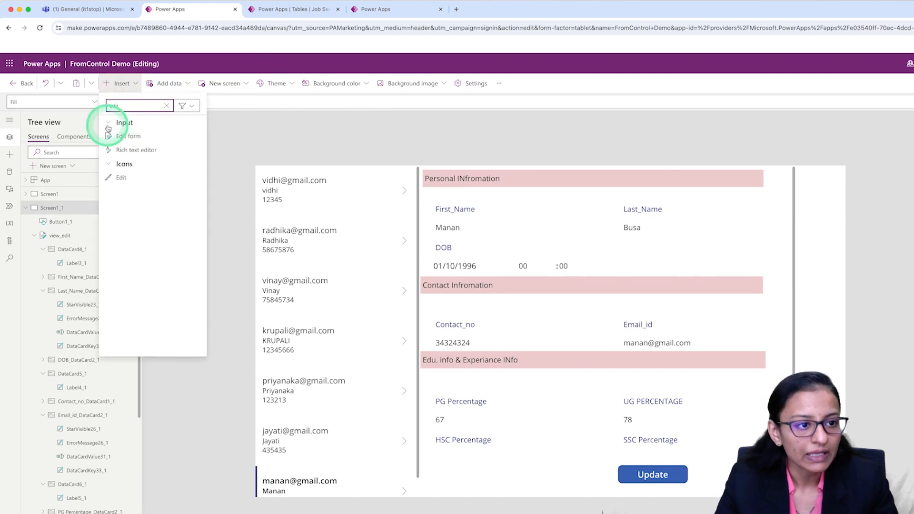
click(135, 185)
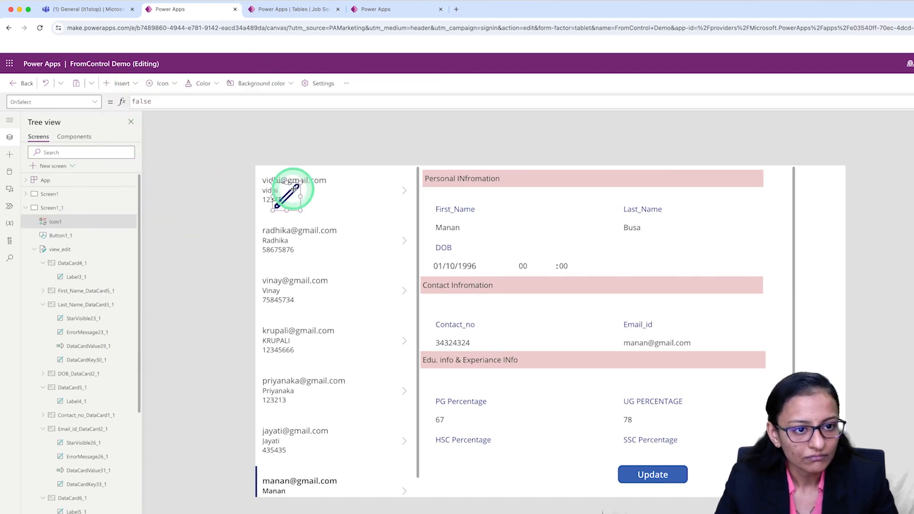
drag(369, 195, 827, 191)
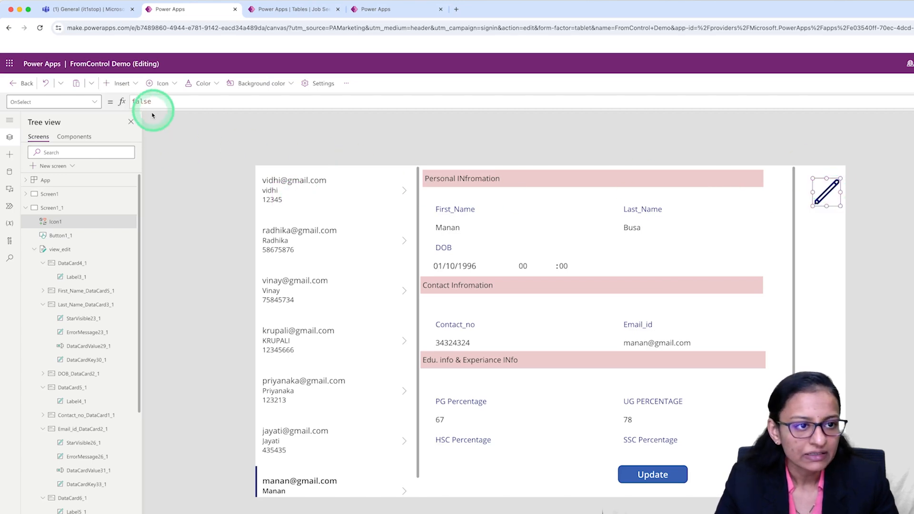
Set the Edit icon's OnSelect formula to EditForm(view_edit).
double_click(161, 101)
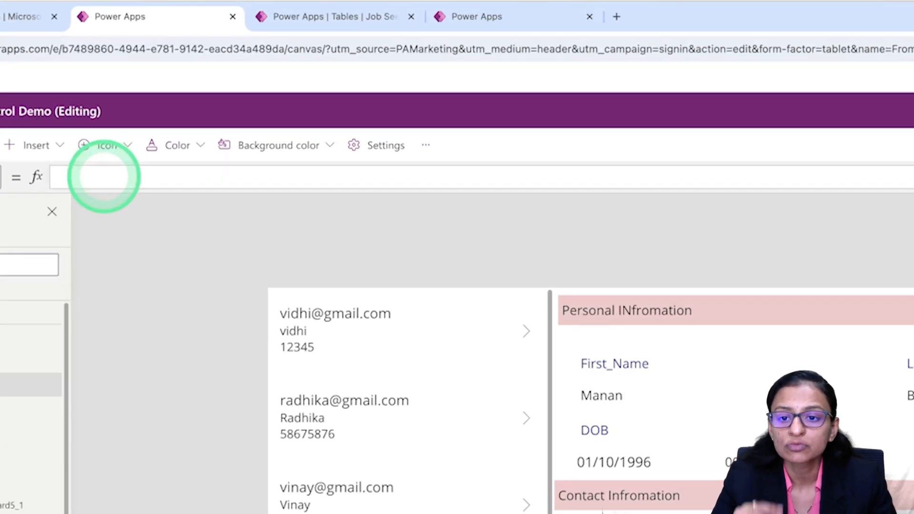
text(editForm)
key(Tab)
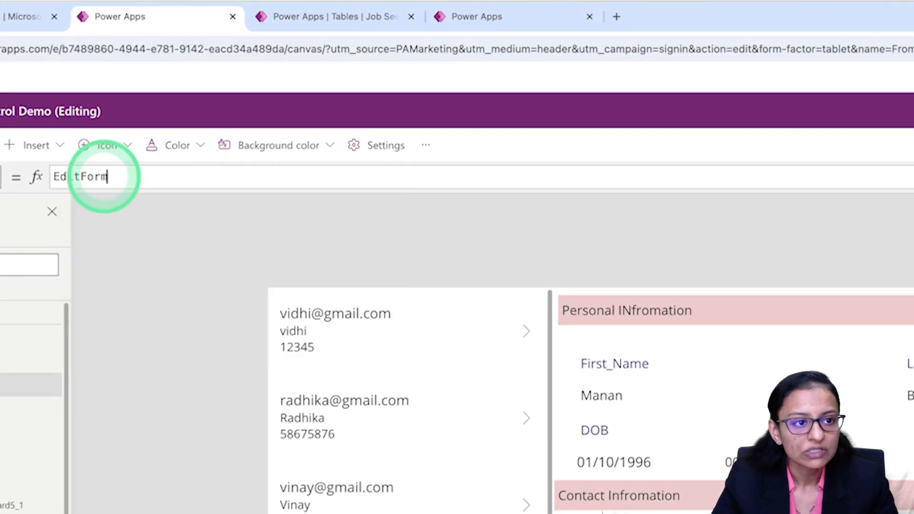
text(()
key(Down)
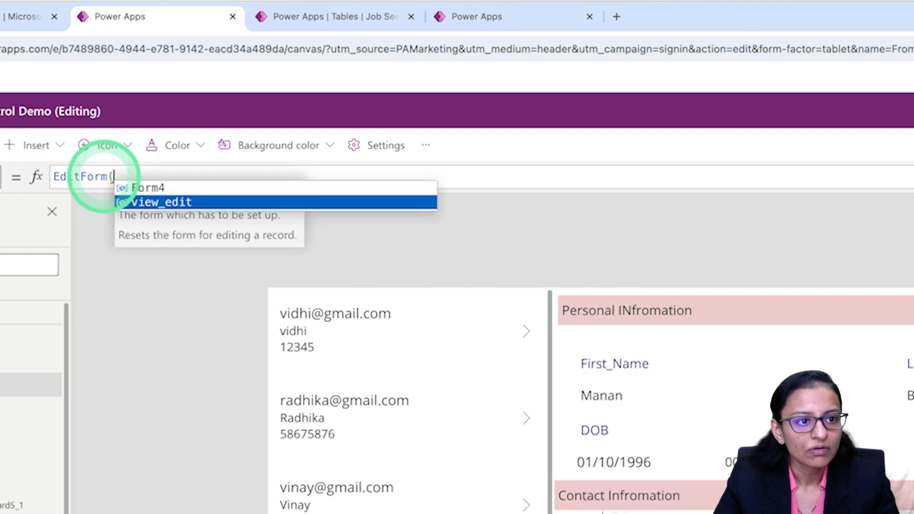
key(Tab)
text())
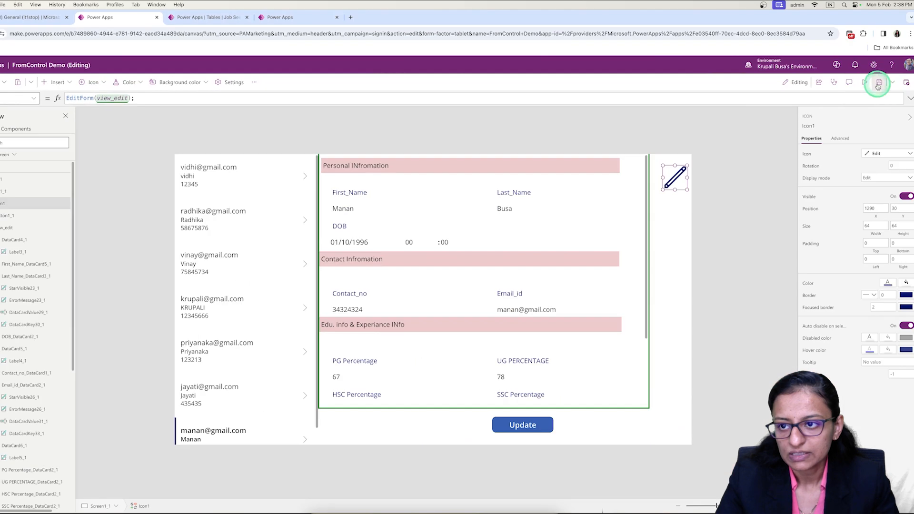
Preview the app, test the Edit icon on the third and fourth gallery records, and return to the app editor.
click(878, 85)
click(865, 84)
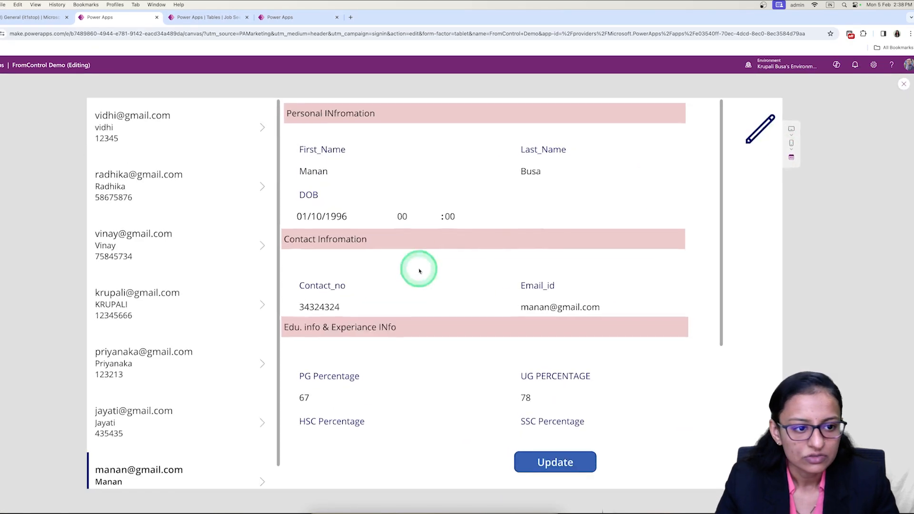
click(262, 247)
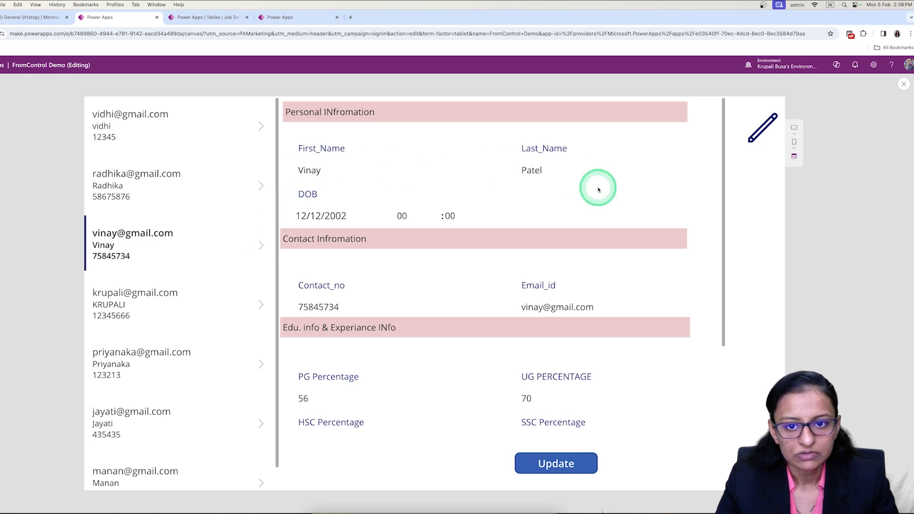
click(764, 135)
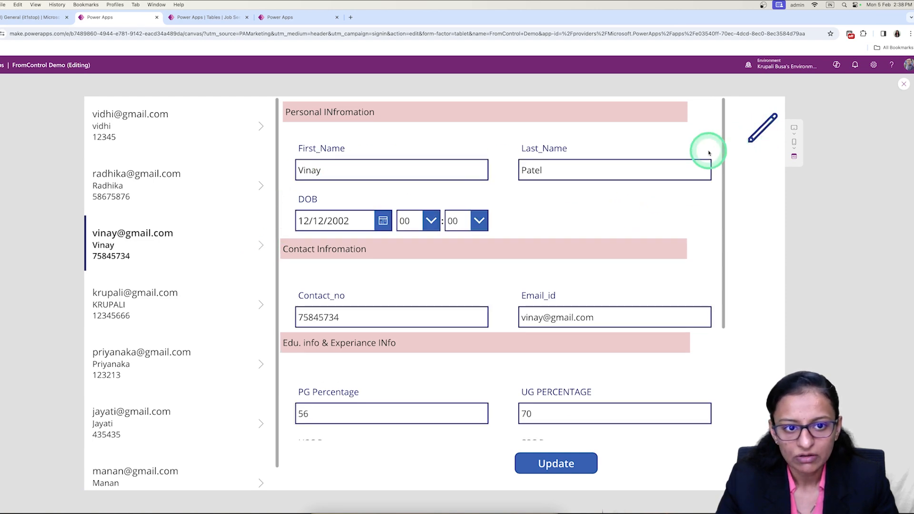
click(439, 170)
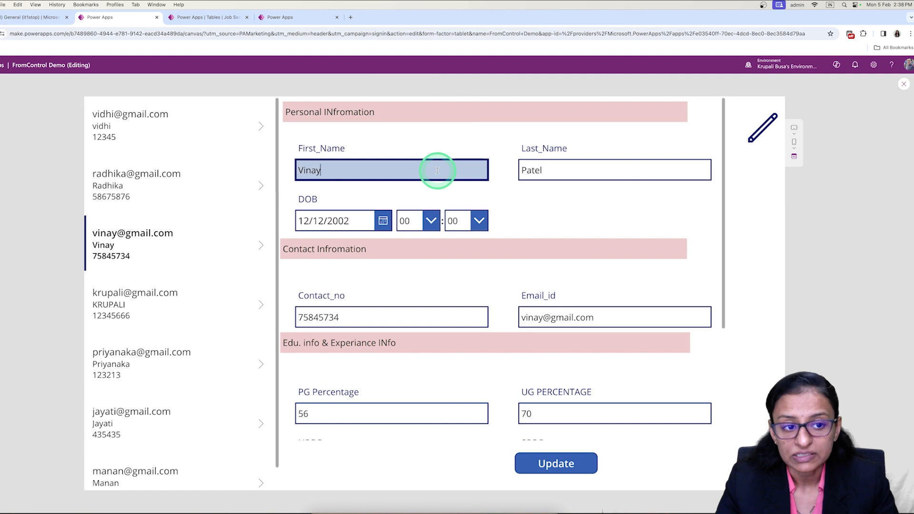
click(260, 308)
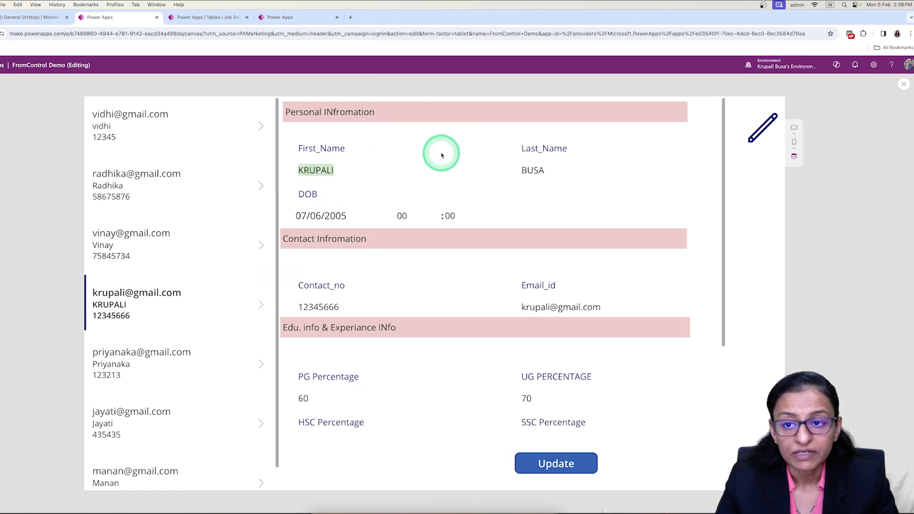
click(764, 128)
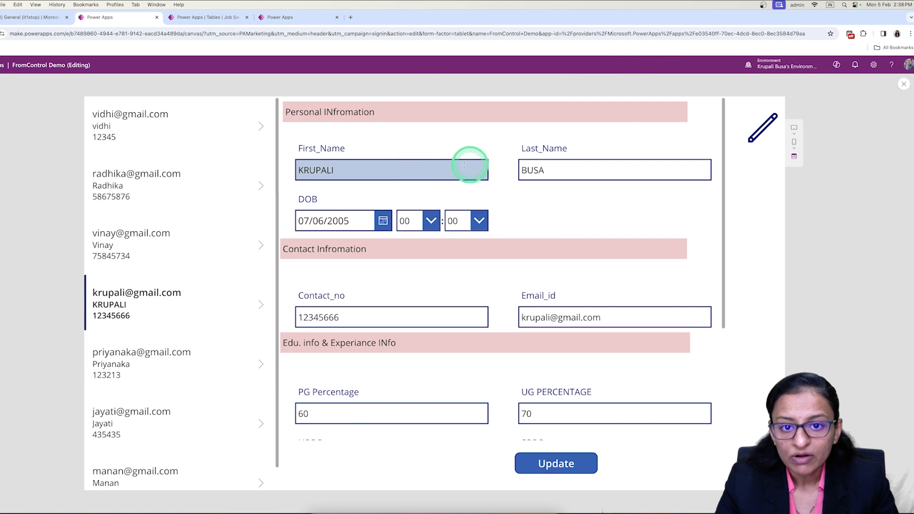
key(Escape)
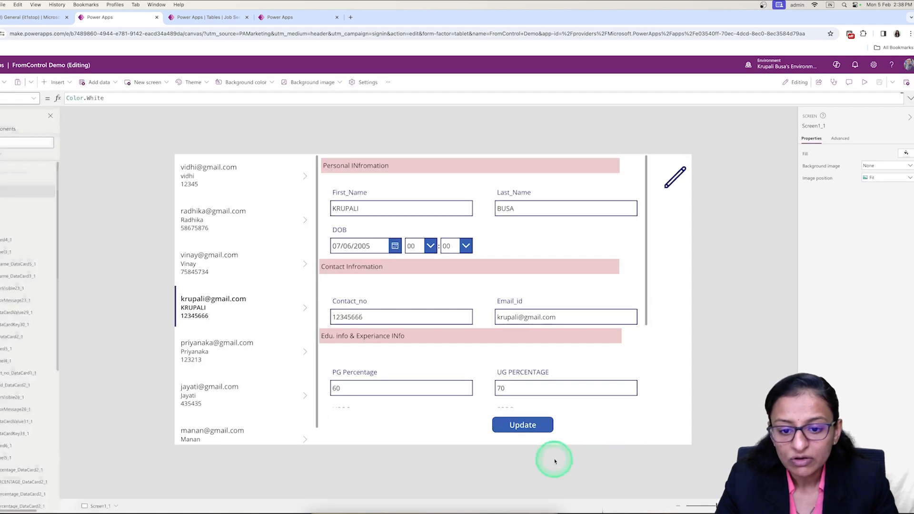
Replace NewForm in the Update button's formula so that it reads SubmitForm(view_edit);ViewForm(view_edit);.
click(522, 426)
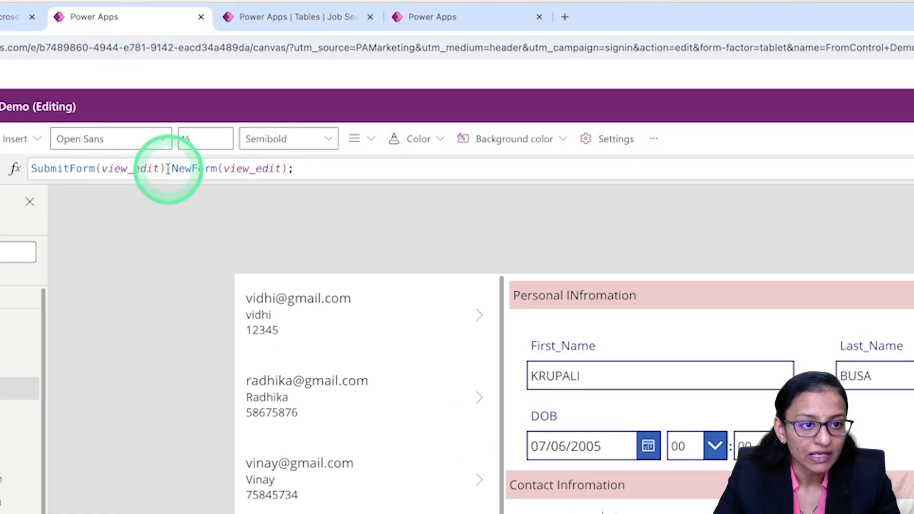
drag(167, 169, 320, 168)
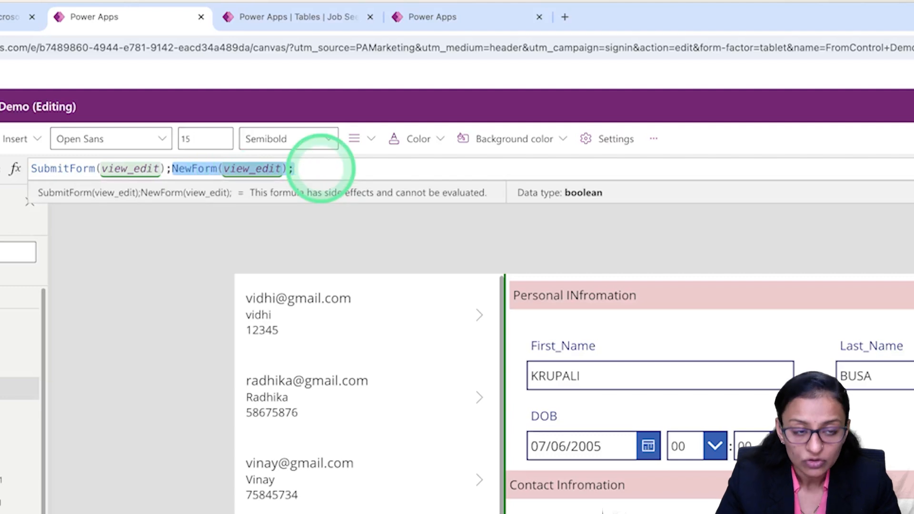
key(BackSpace)
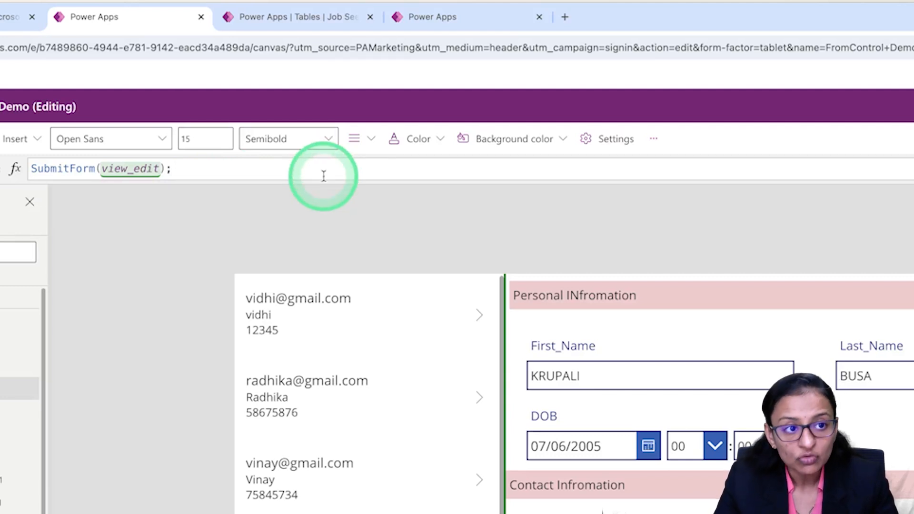
text(view_edit)
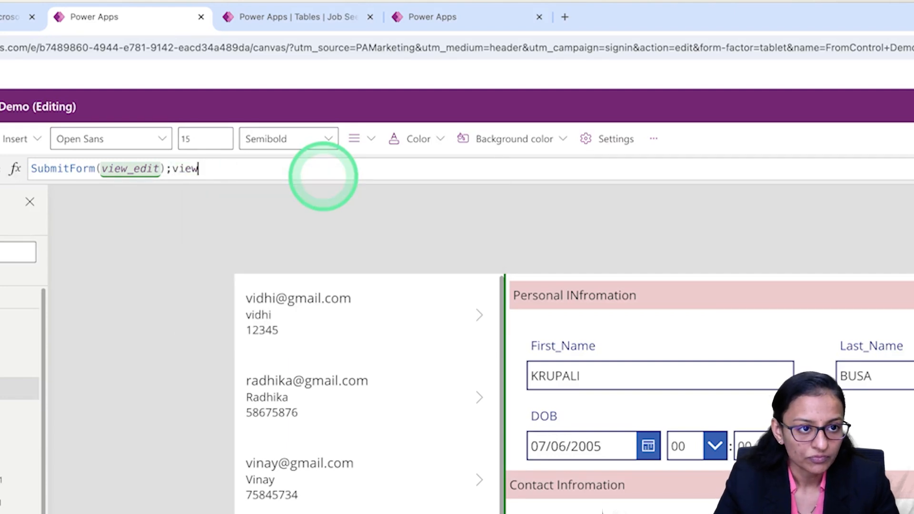
text(view)
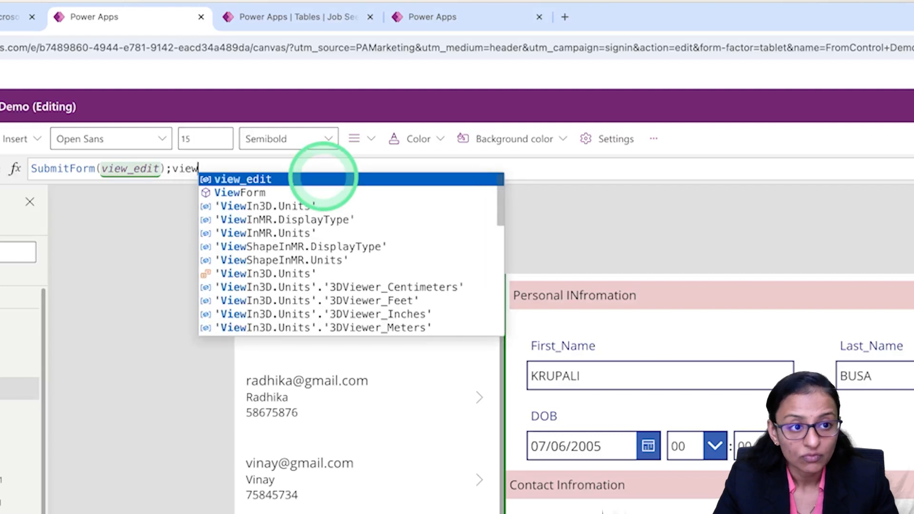
key(Down)
key(Tab)
text(()
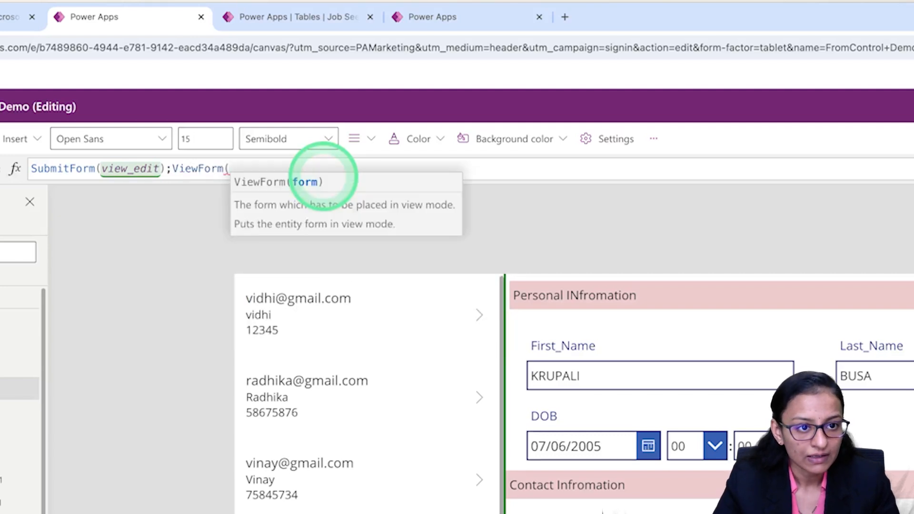
text(e)
key(BackSpace)
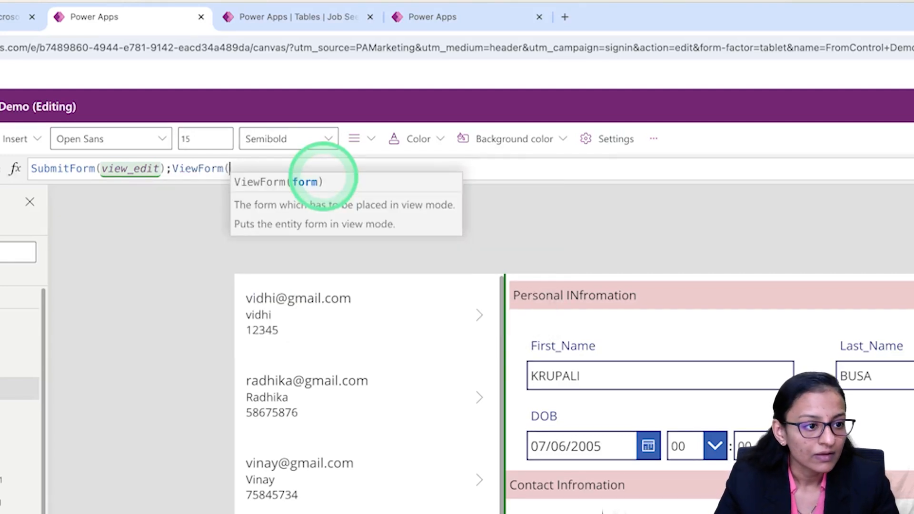
text(view_edit)
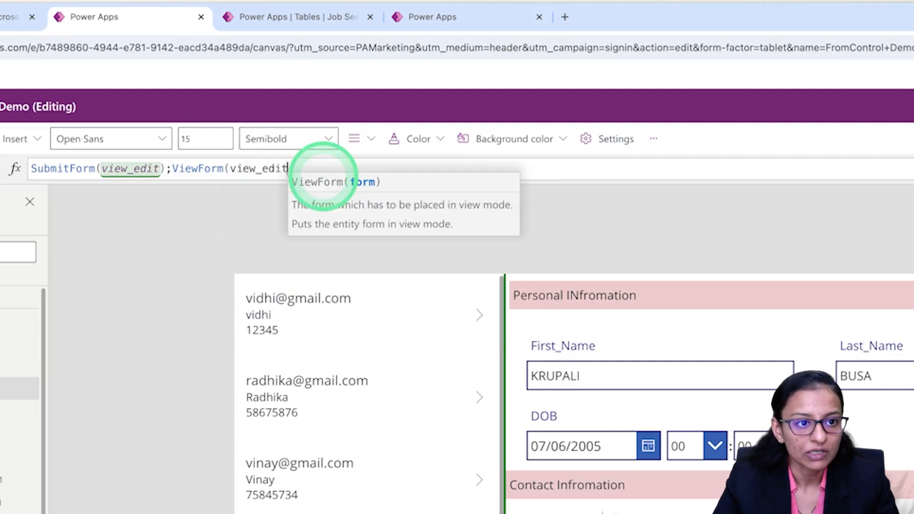
click(324, 175)
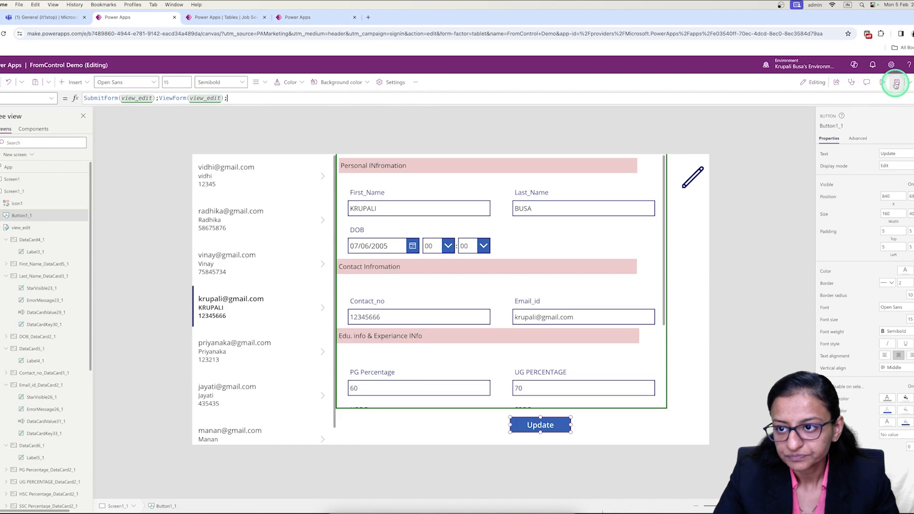
Preview the app, open the sixth gallery record for editing, change its Last_Name to ABC and update the record.
click(881, 84)
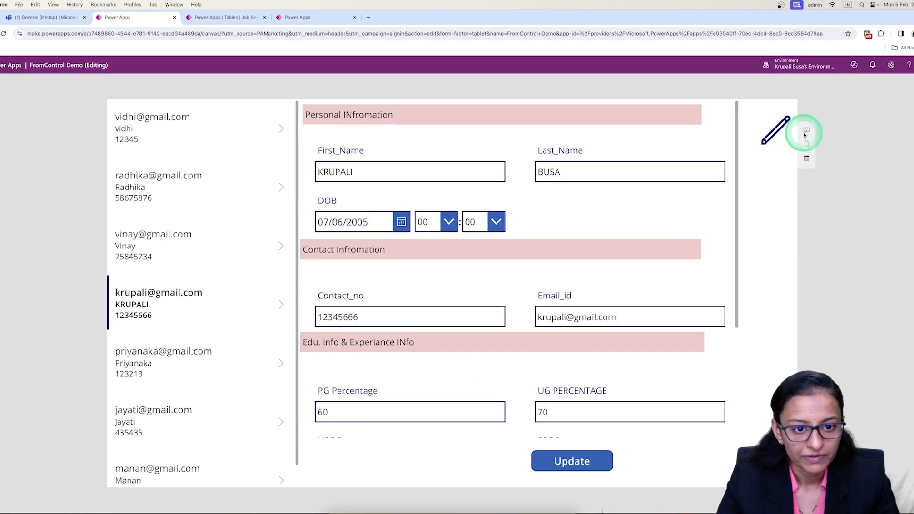
click(248, 286)
scroll(214, 420, down, 1)
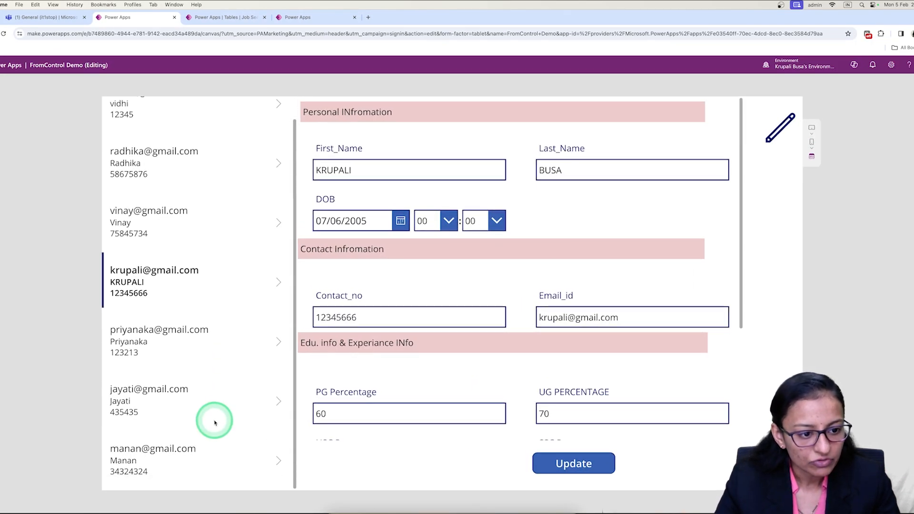
click(272, 401)
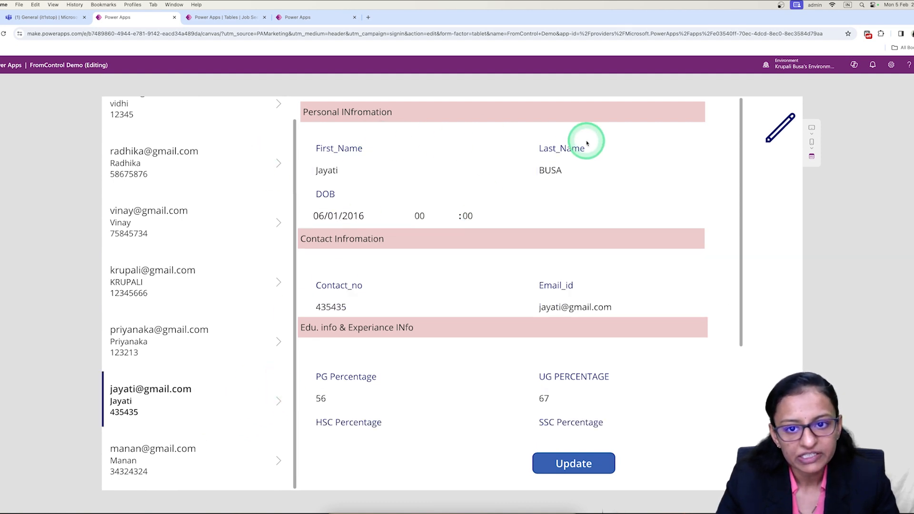
click(784, 127)
click(584, 170)
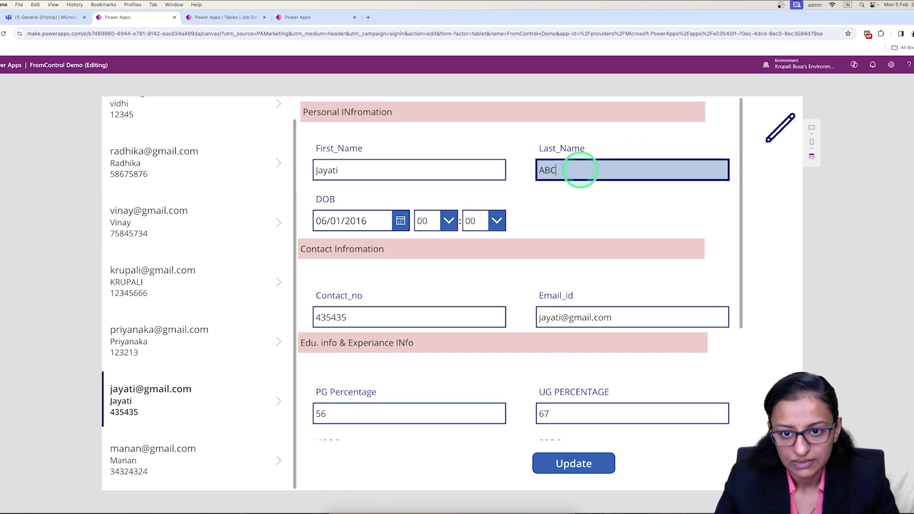
click(573, 465)
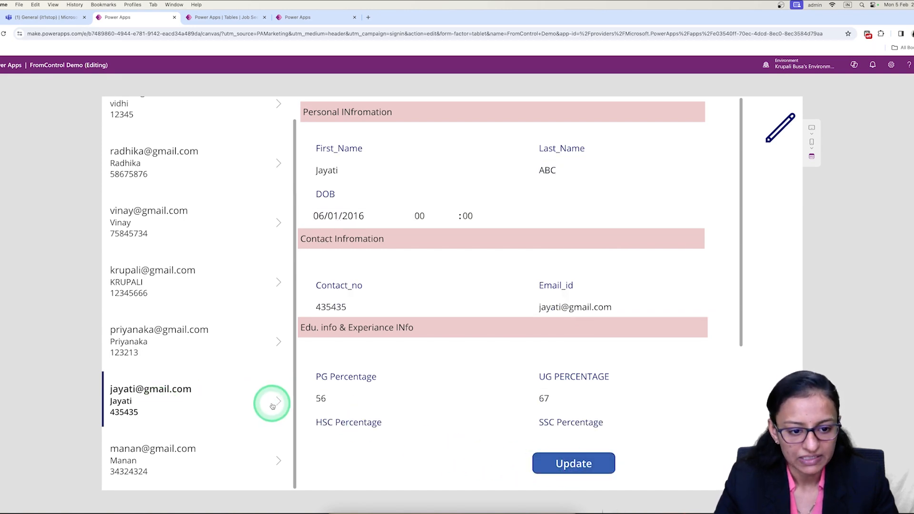
Change the Last_Name of the last gallery record to TEST, update it, and reselect the record to check the saved value.
click(276, 462)
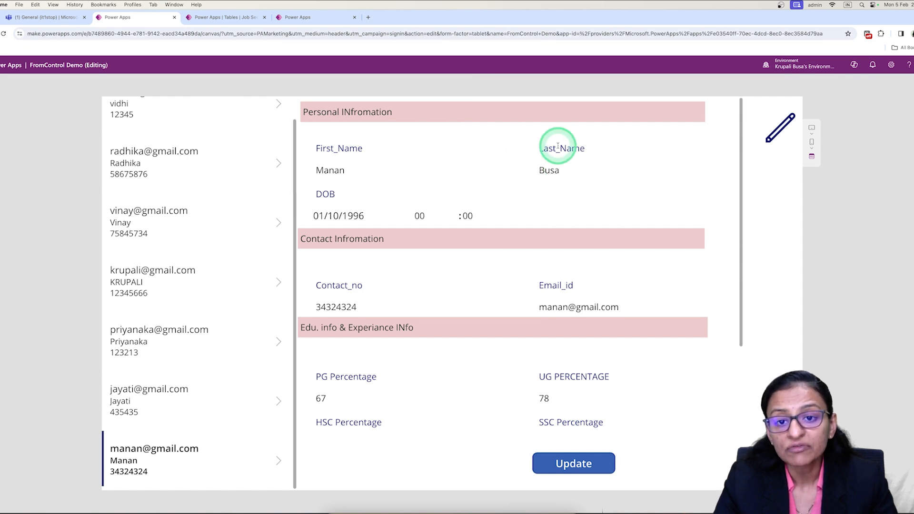
click(779, 128)
click(573, 170)
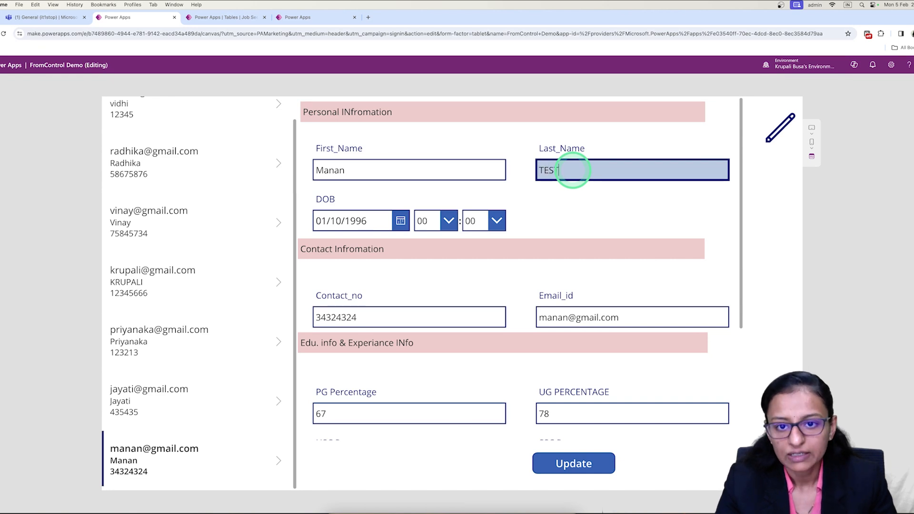
click(580, 465)
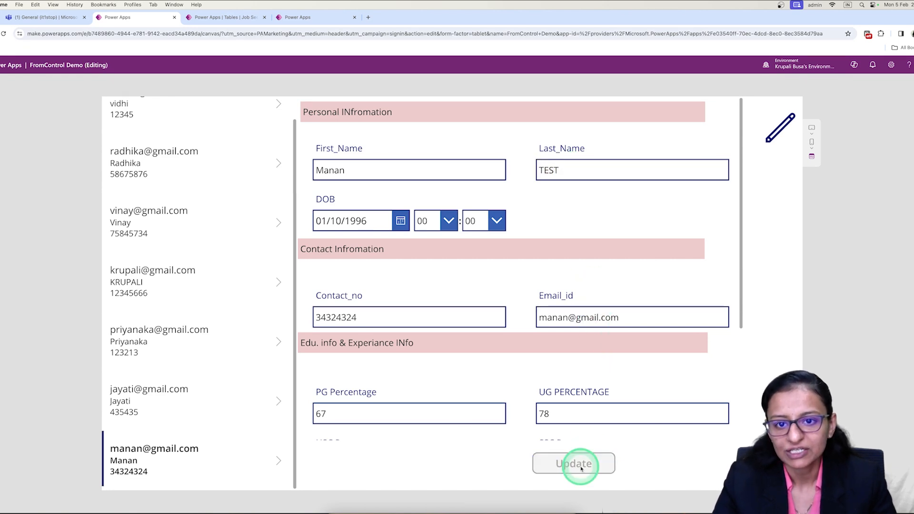
click(213, 391)
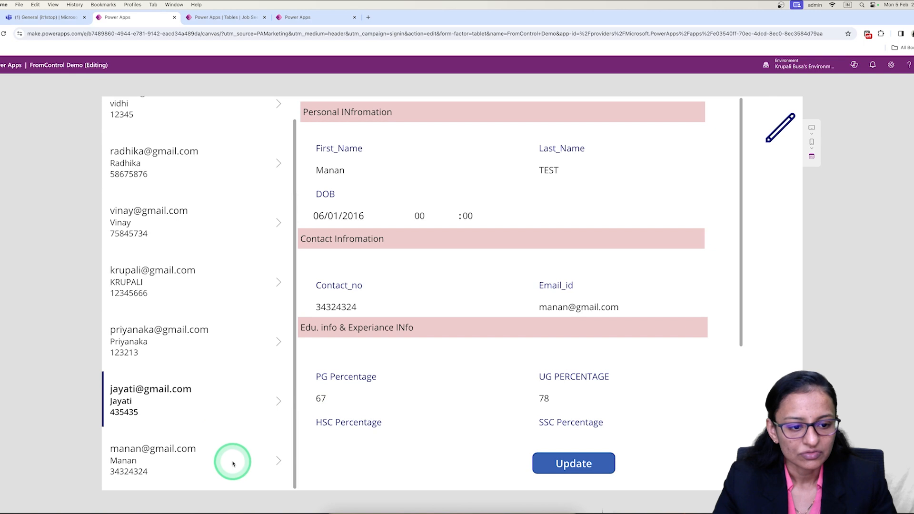
click(233, 463)
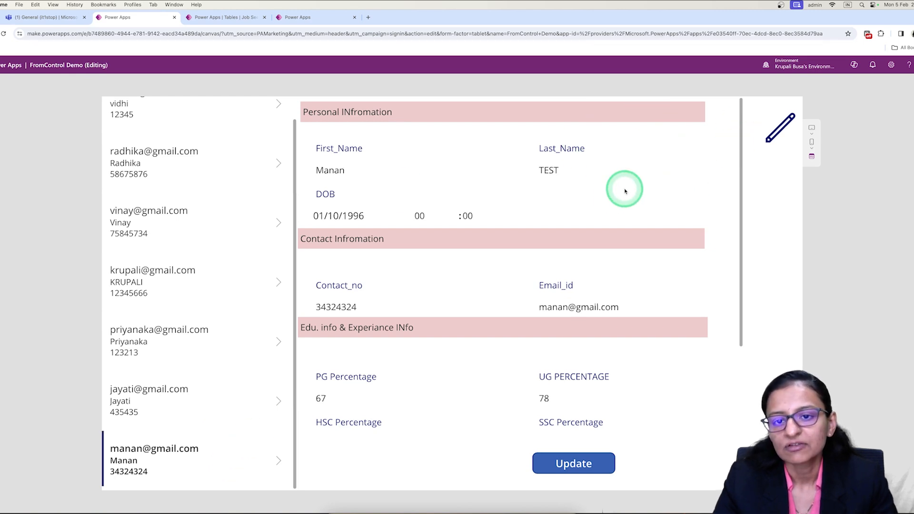
click(754, 147)
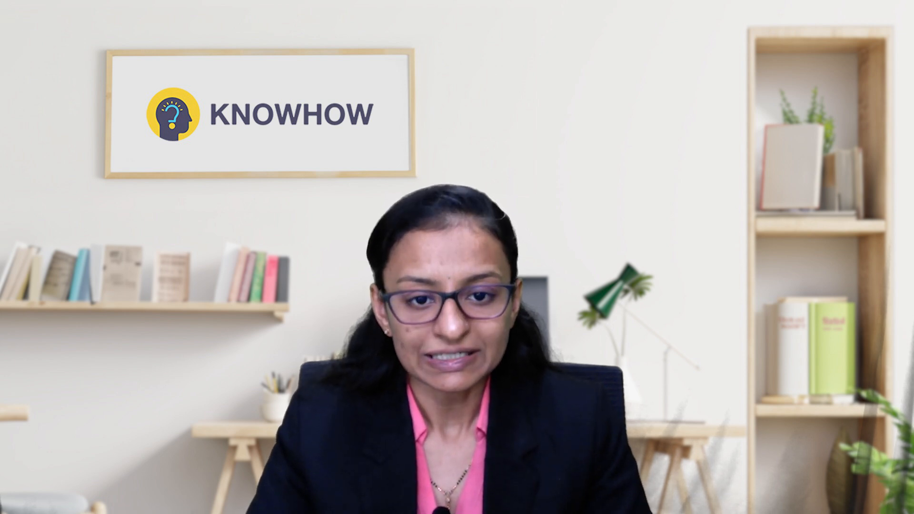
Examine the Default mode options of the view_edit form, and preview the app briefly before returning to the app editor.
click(606, 379)
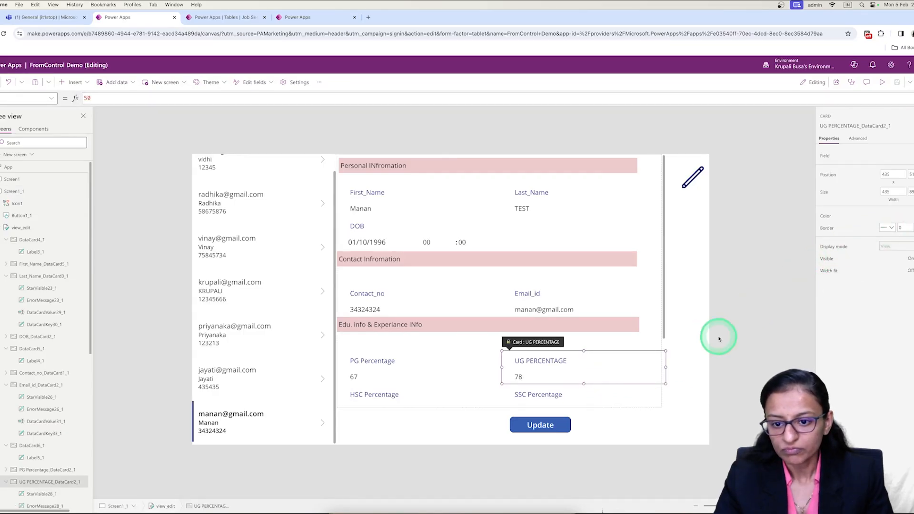
click(618, 413)
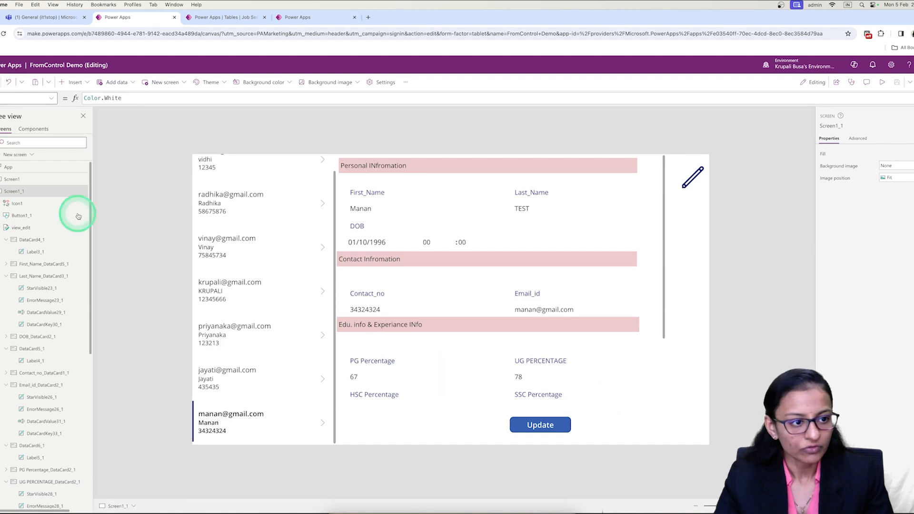
click(23, 227)
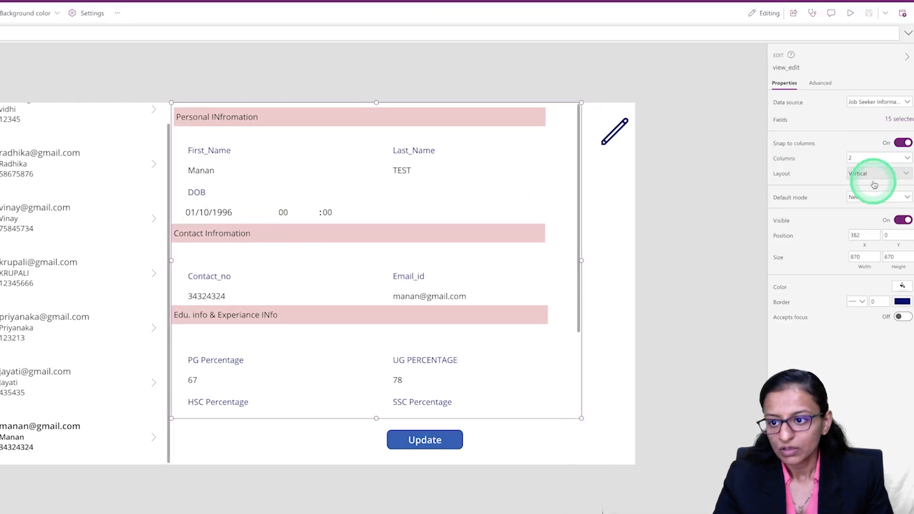
click(867, 199)
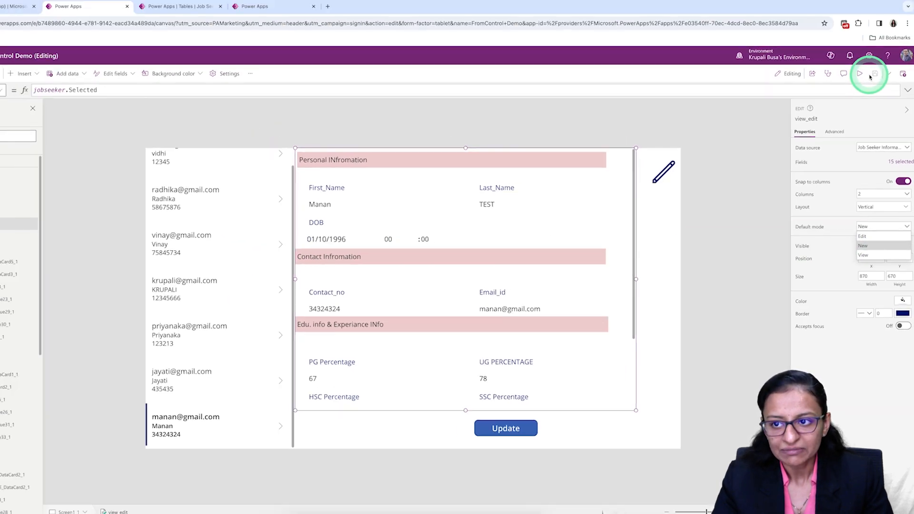
click(851, 14)
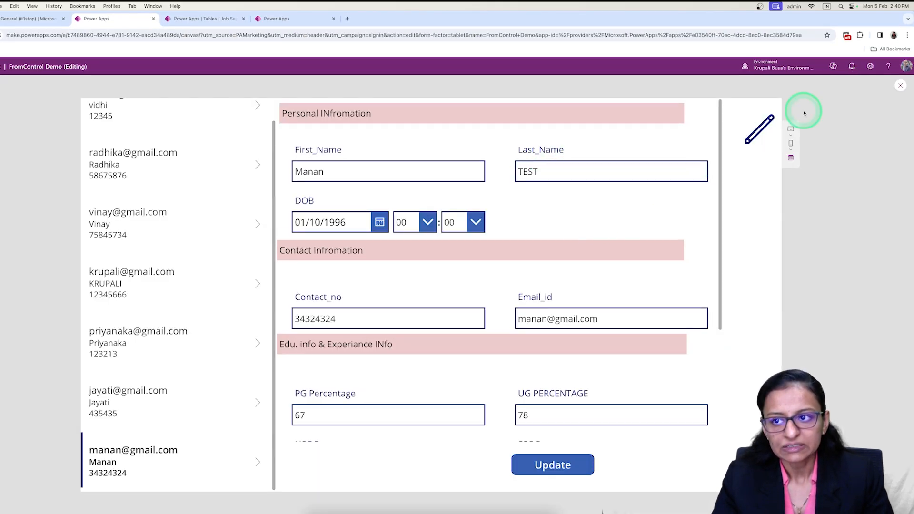
click(901, 86)
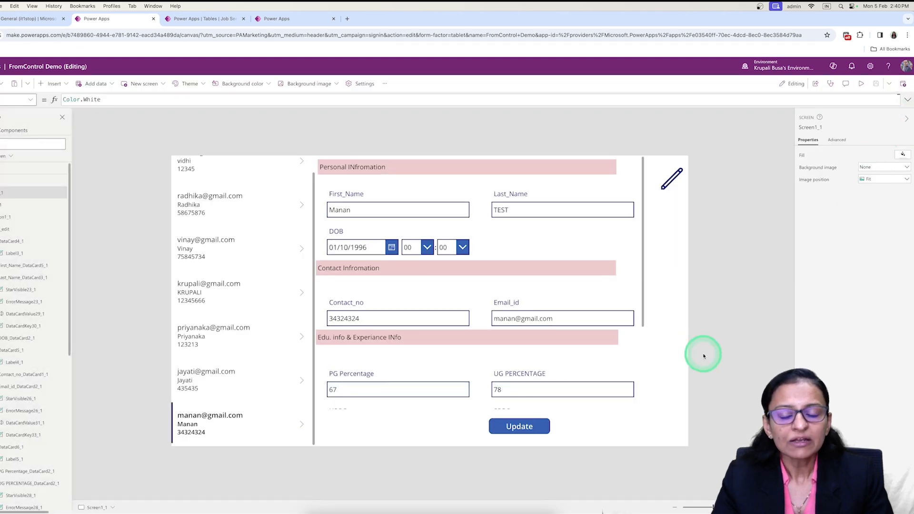